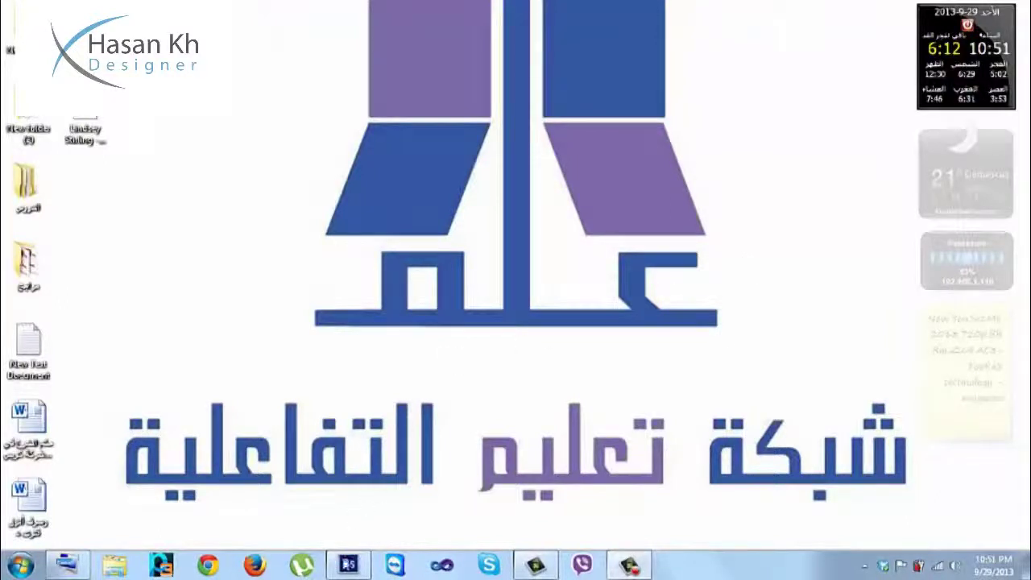
# Switch to Photoshop, open the Filter Gallery for the waterfall photo and reduce the preview to 66.7%.
pyautogui.click(348, 563)
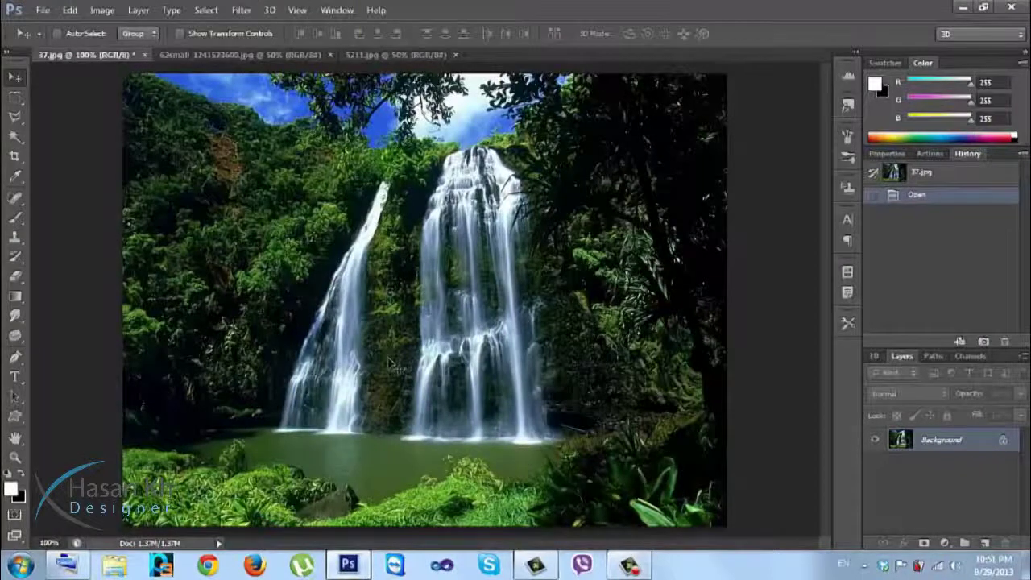
pyautogui.click(247, 14)
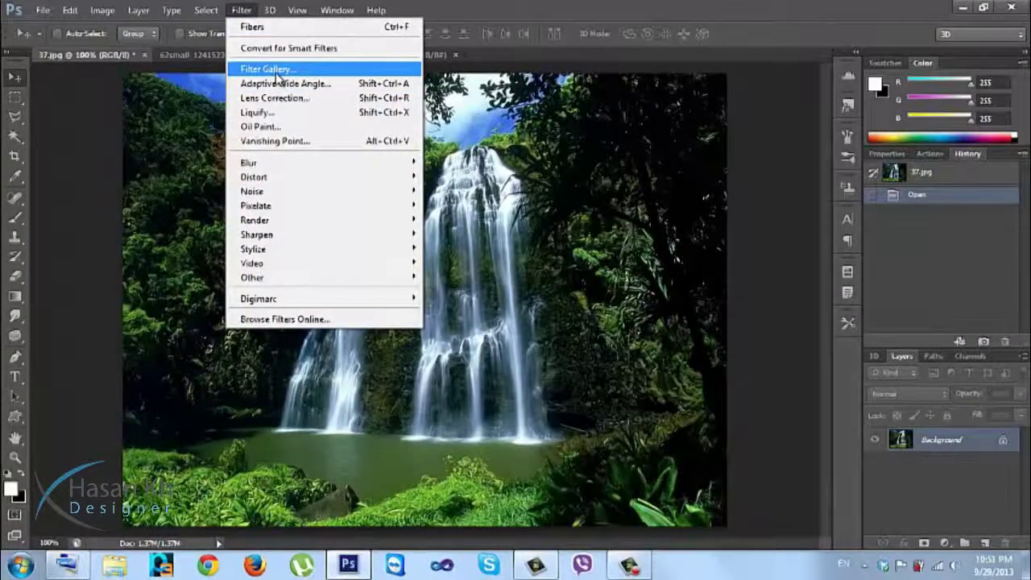
pyautogui.click(293, 74)
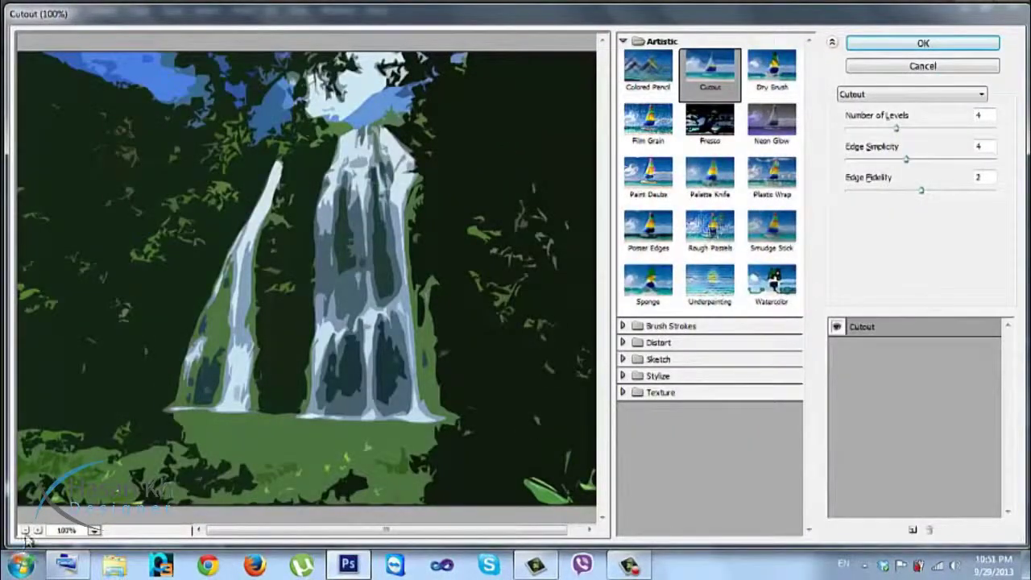
pyautogui.click(25, 529)
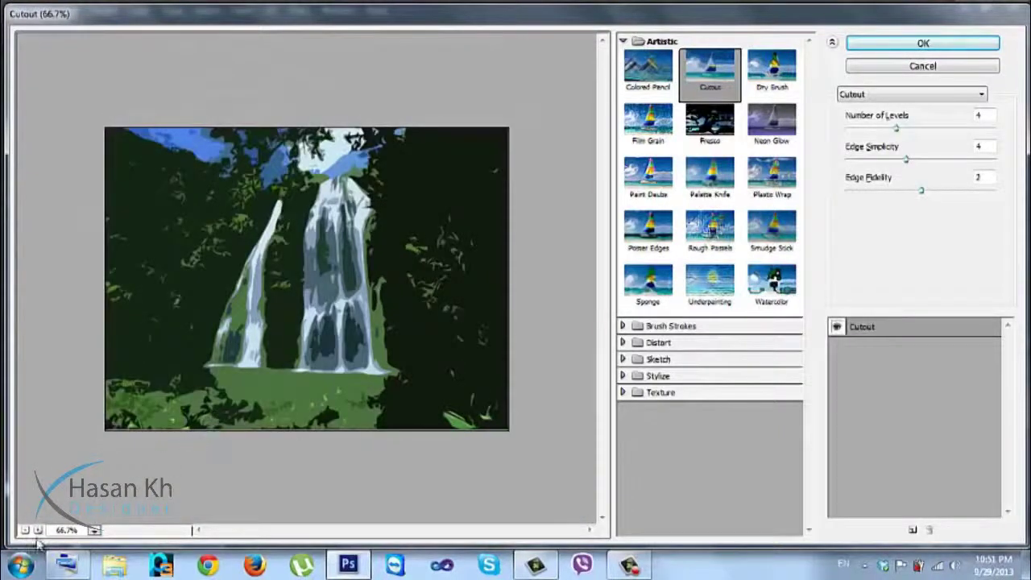
# Preview the Artistic filters Colored Pencil, Cutout, Dry Brush, Neon Glow, Fresco, Film Grain and Paint Daubs on the photo.
pyautogui.click(651, 76)
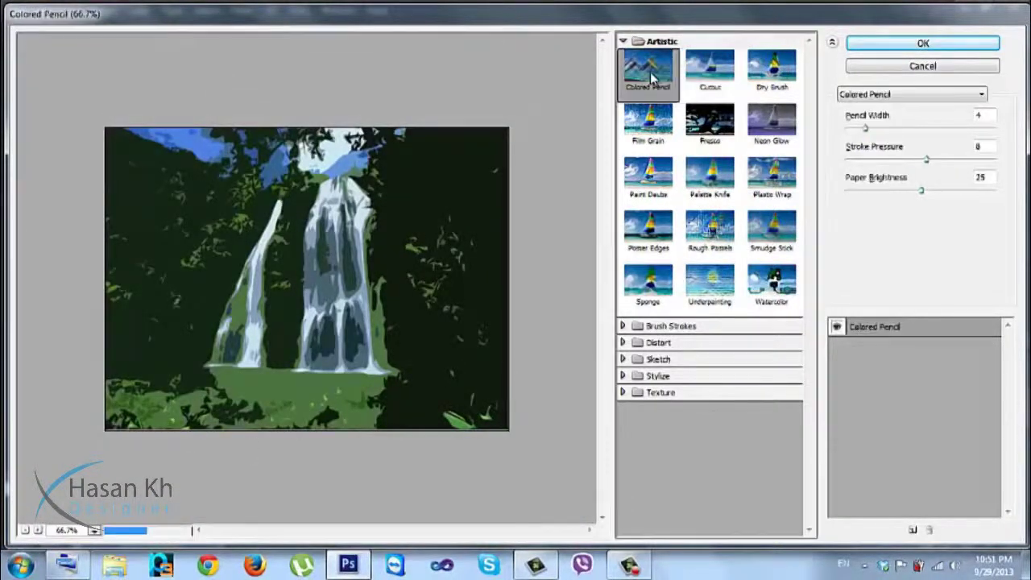
pyautogui.click(688, 76)
pyautogui.click(765, 77)
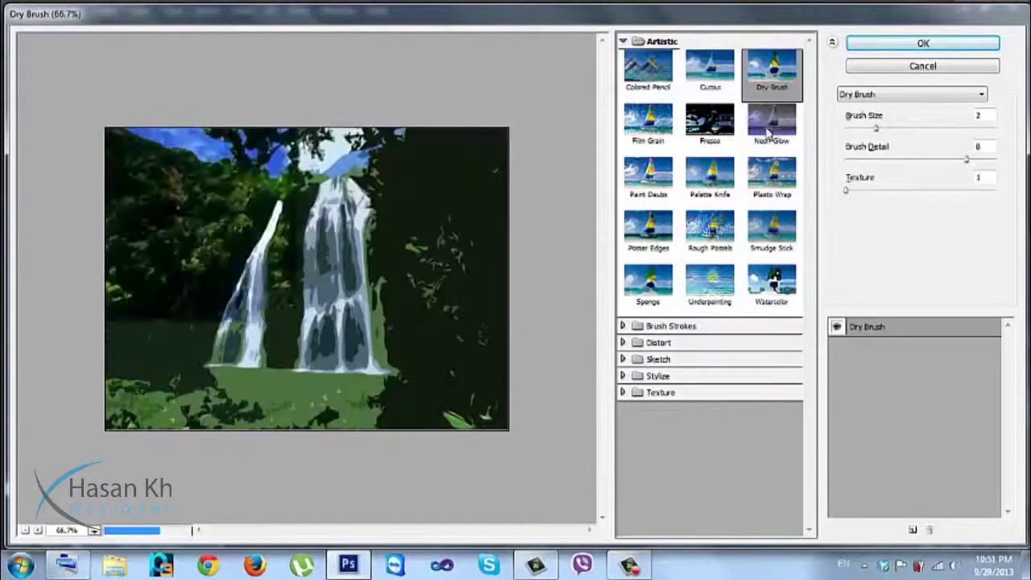
pyautogui.click(768, 129)
pyautogui.click(724, 129)
pyautogui.click(670, 135)
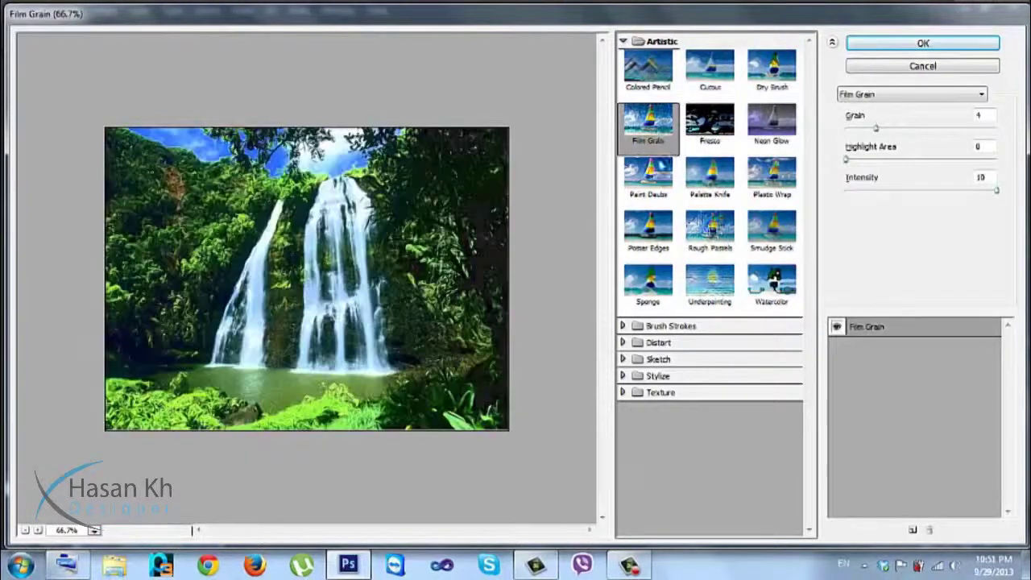
pyautogui.click(670, 170)
# Choose the Neon Glow filter, set its glow color to black and reduce the glow size.
pyautogui.click(771, 119)
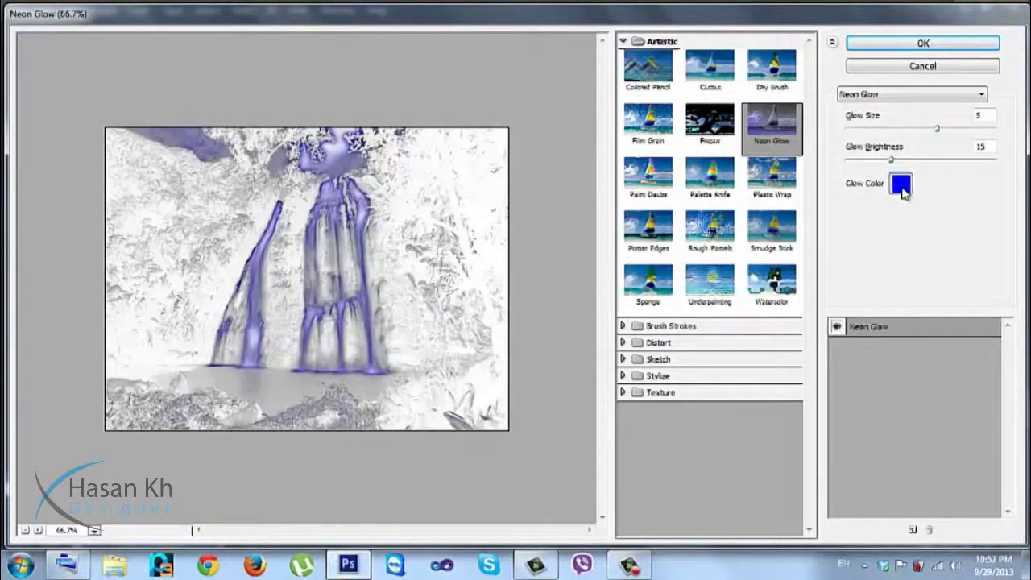
pyautogui.click(900, 185)
pyautogui.moveTo(668, 368); pyautogui.dragTo(696, 209)
pyautogui.doubleClick(791, 370)
pyautogui.write('0')
pyautogui.click(862, 234)
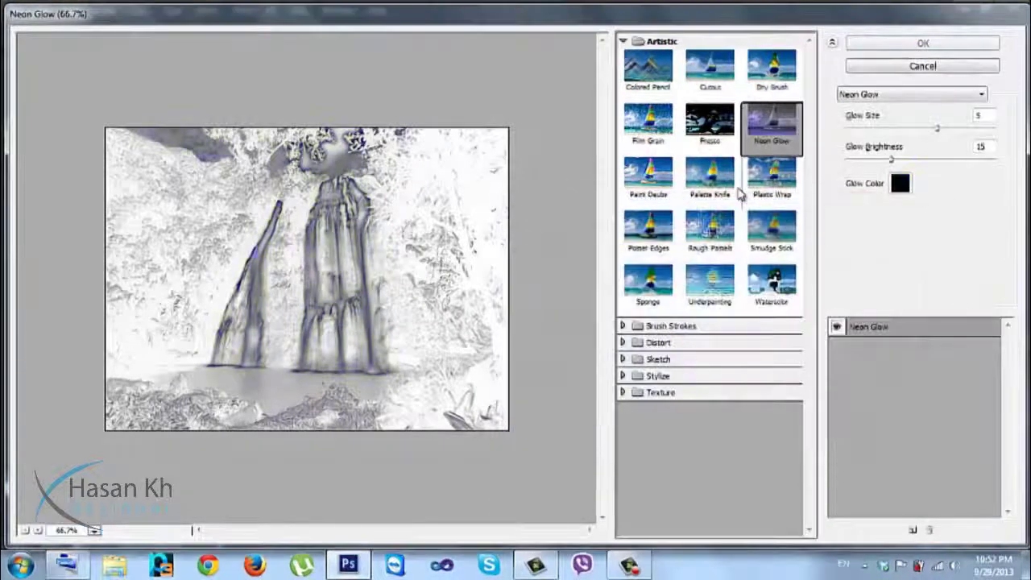
pyautogui.moveTo(936, 128); pyautogui.dragTo(918, 129)
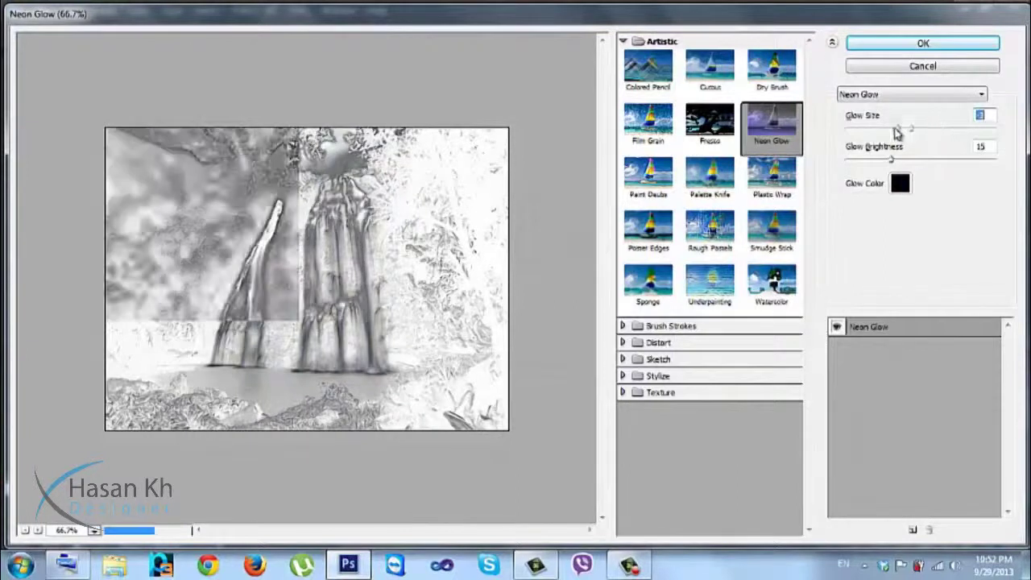
# Preview the Artistic filters Plastic Wrap, Palette Knife, Paint Daubs, Poster Edges, Underpainting, Rough Pastels and Sponge.
pyautogui.click(770, 169)
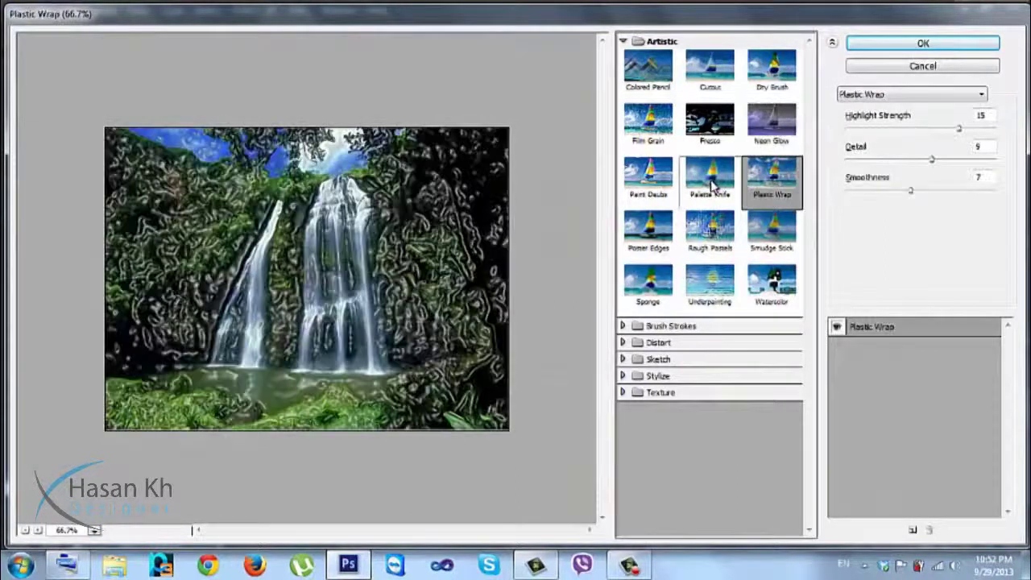
pyautogui.click(710, 173)
pyautogui.click(664, 194)
pyautogui.click(653, 228)
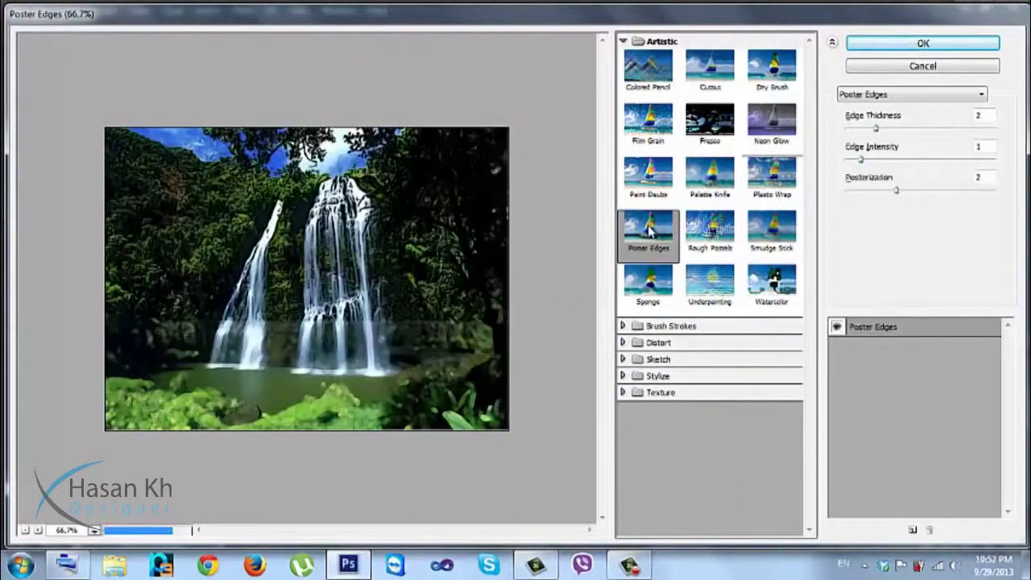
pyautogui.click(702, 280)
pyautogui.click(704, 242)
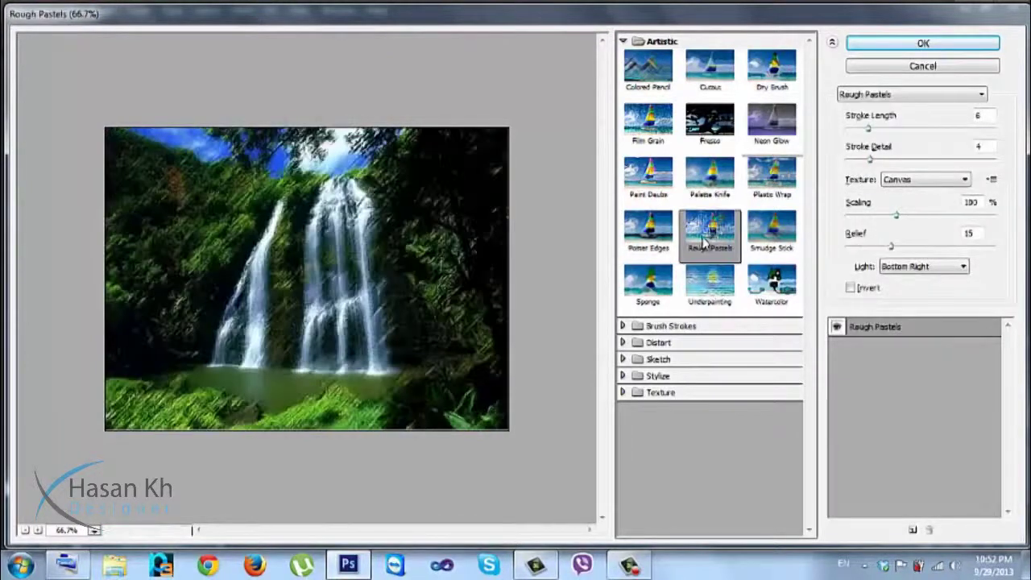
pyautogui.click(654, 284)
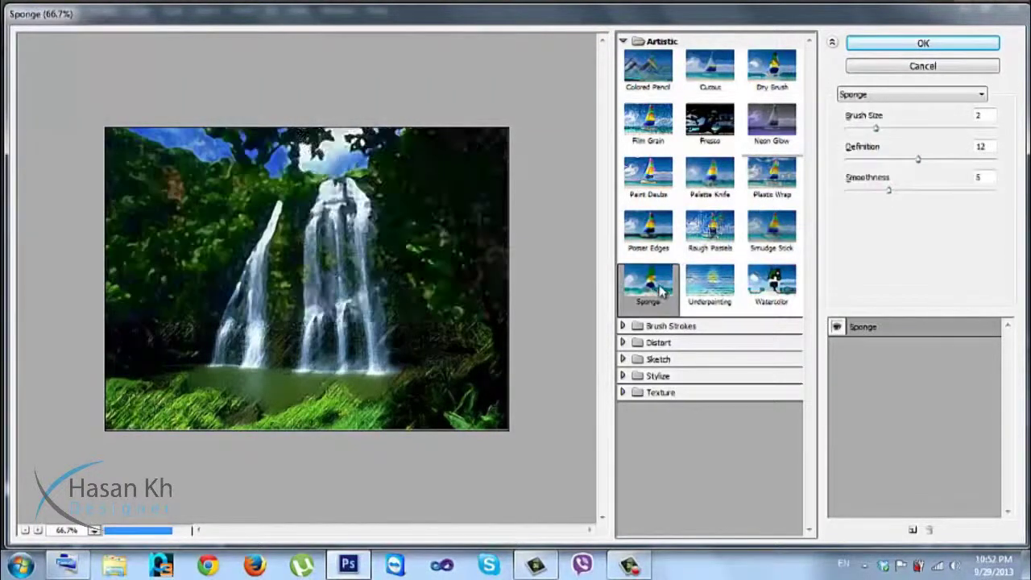
# Preview the Brush Strokes filters Accented Edges, Dark Strokes and Ink Outlines, and collapse that category.
pyautogui.click(648, 326)
pyautogui.click(649, 354)
pyautogui.click(657, 399)
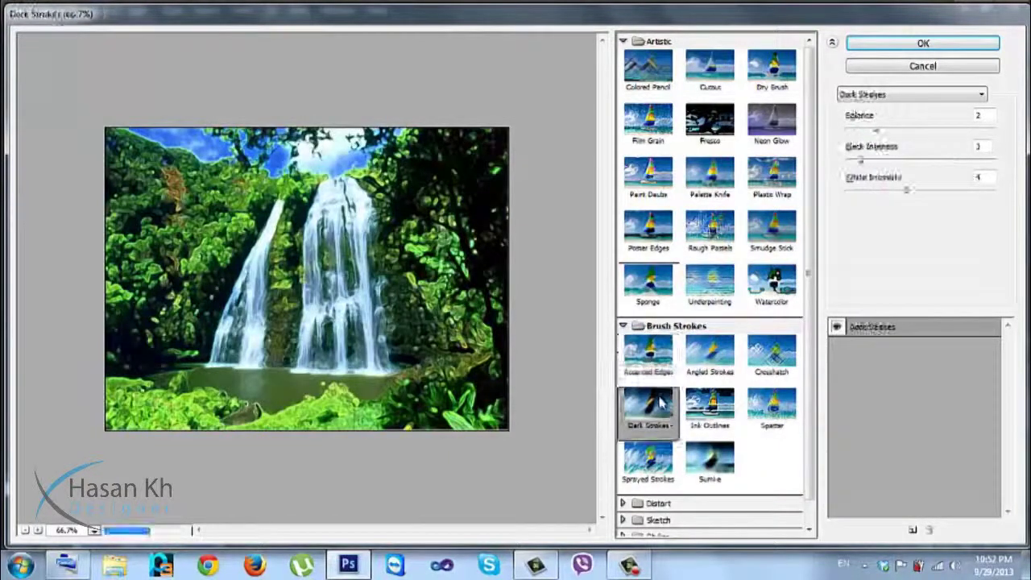
pyautogui.click(703, 403)
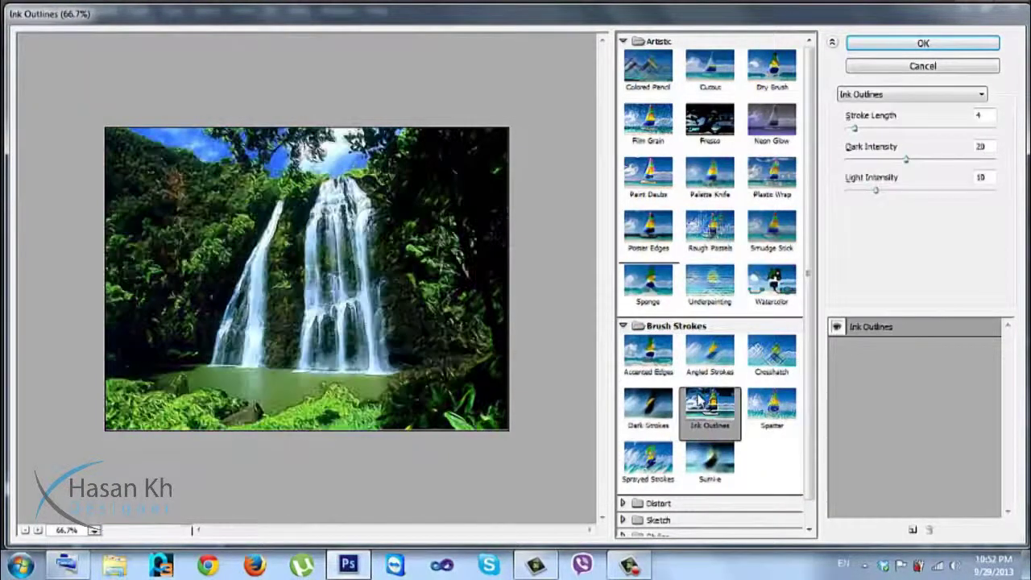
pyautogui.click(630, 325)
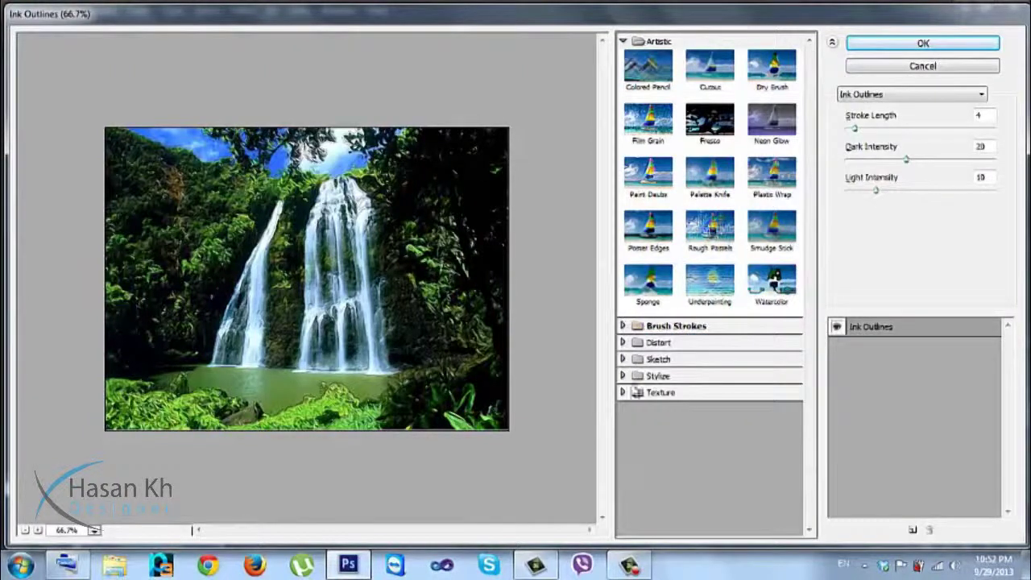
# Preview the Distort filters Diffuse Glow, Glass and Ocean Ripple, and collapse that category.
pyautogui.click(623, 342)
pyautogui.click(648, 369)
pyautogui.click(710, 372)
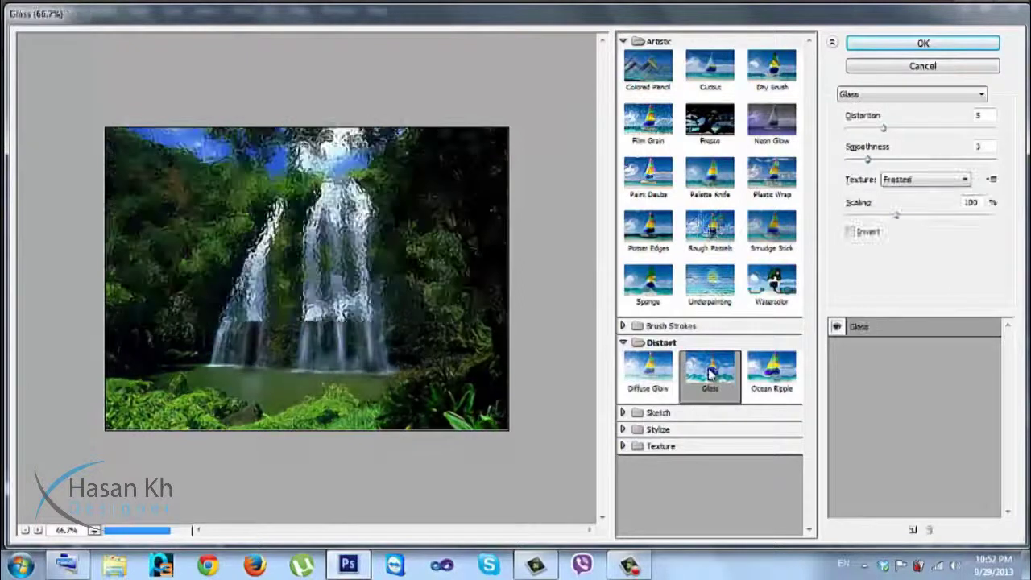
pyautogui.click(771, 369)
pyautogui.click(623, 342)
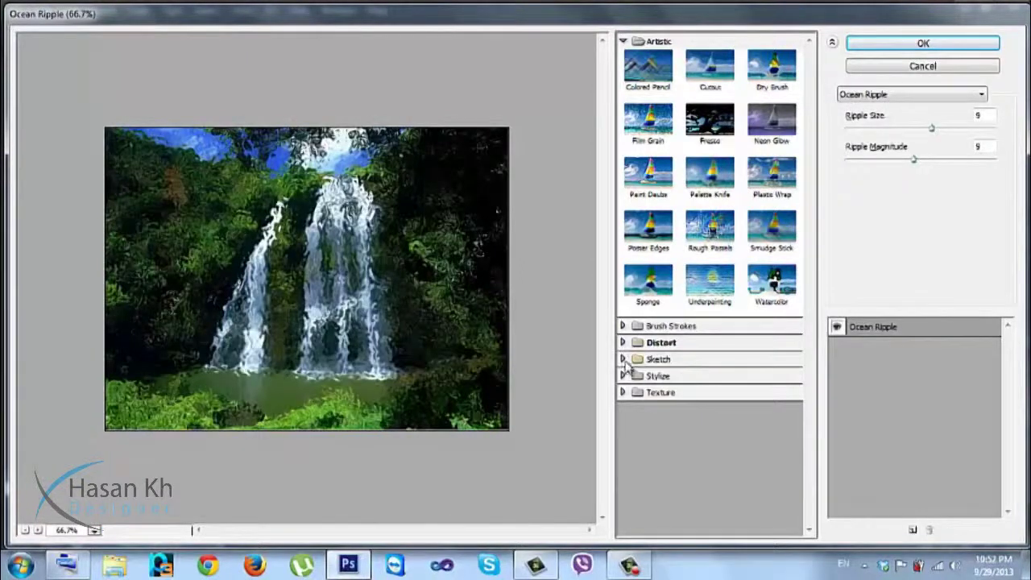
# Preview the Sketch filters from Bas Relief through Chalk & Charcoal, Charcoal, Graphic Pen, Conté Crayon and Chrome to Halftone Pattern, comparing with Cutout.
pyautogui.click(624, 360)
pyautogui.click(647, 386)
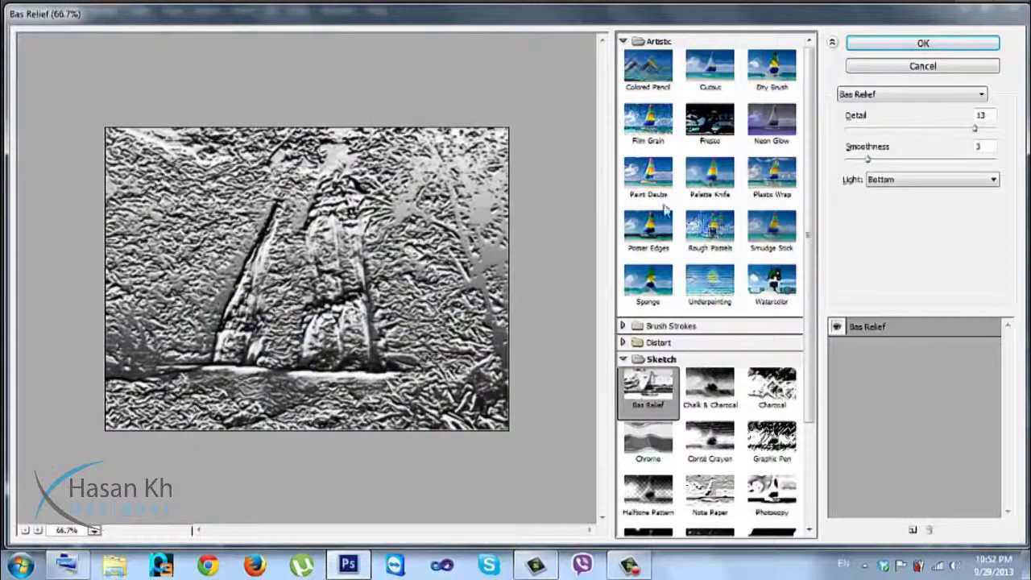
pyautogui.click(699, 71)
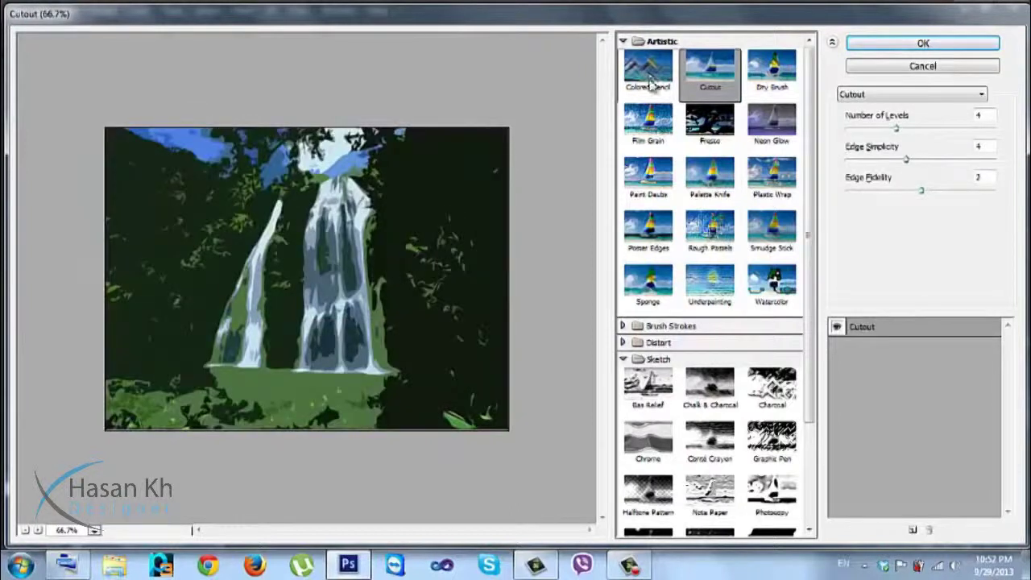
pyautogui.click(652, 390)
pyautogui.click(710, 395)
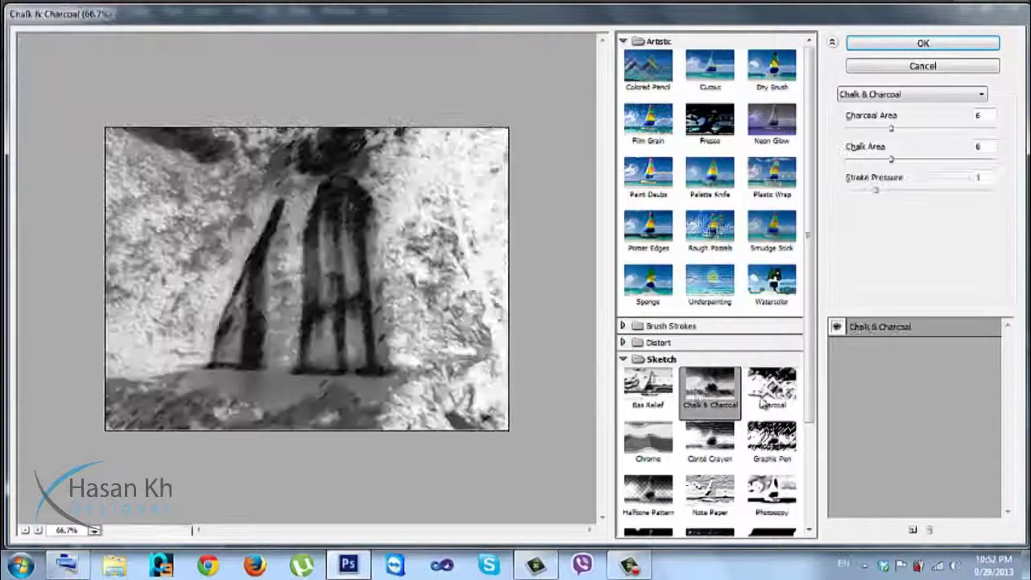
pyautogui.click(765, 398)
pyautogui.click(771, 441)
pyautogui.click(707, 441)
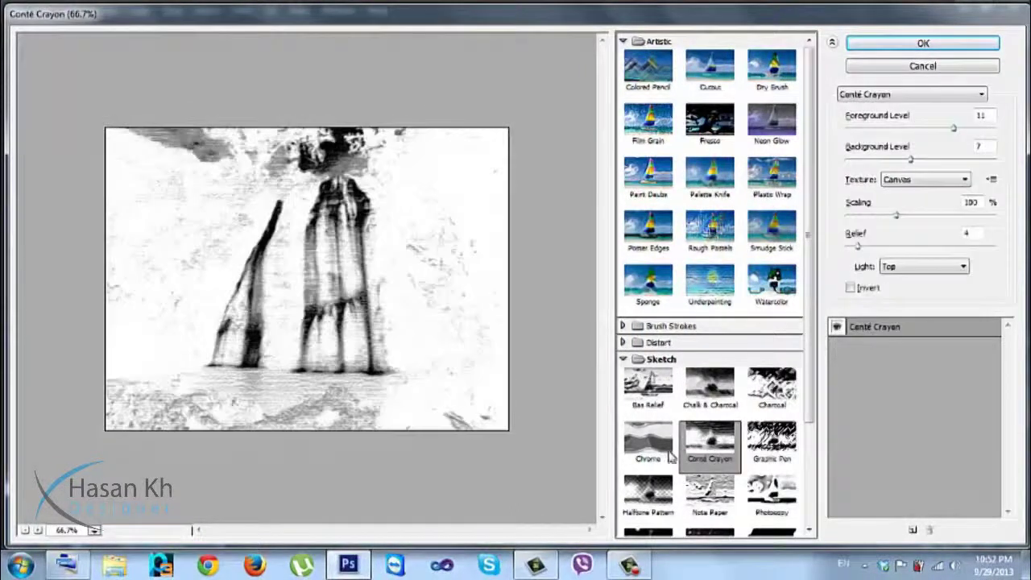
pyautogui.click(656, 447)
pyautogui.click(642, 500)
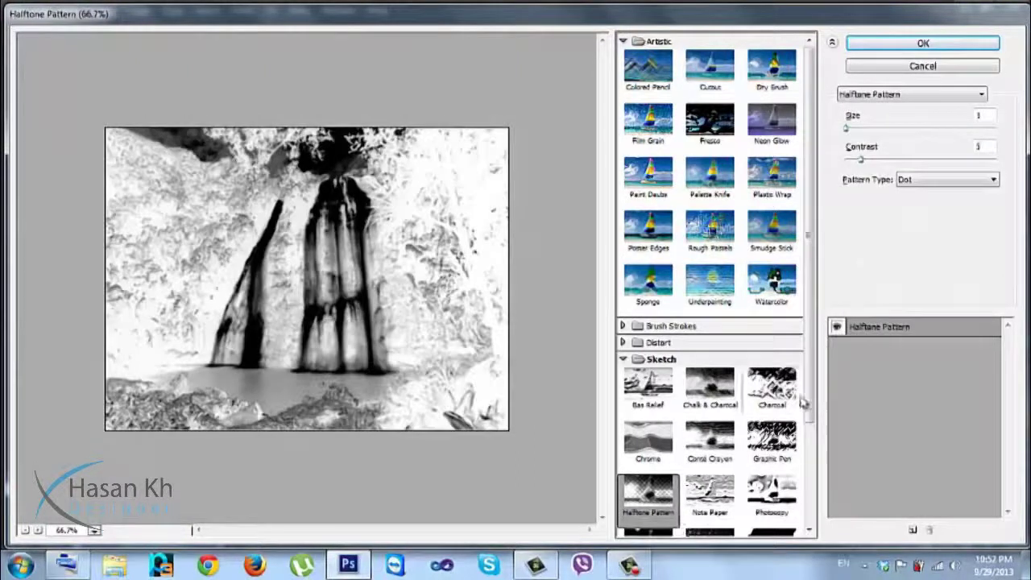
# Preview the Sketch filters Photocopy, Note Paper, Reticulation, Plaster, Stamp, Graphic Pen and Torn Edges.
pyautogui.scroll(-3, 805, 403)
pyautogui.click(769, 406)
pyautogui.click(720, 427)
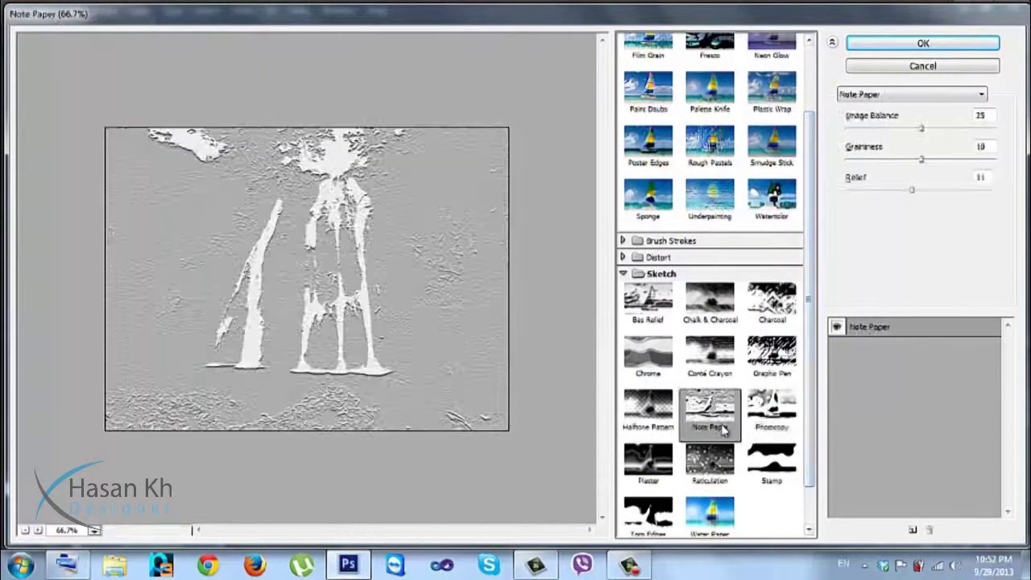
pyautogui.click(708, 463)
pyautogui.click(648, 463)
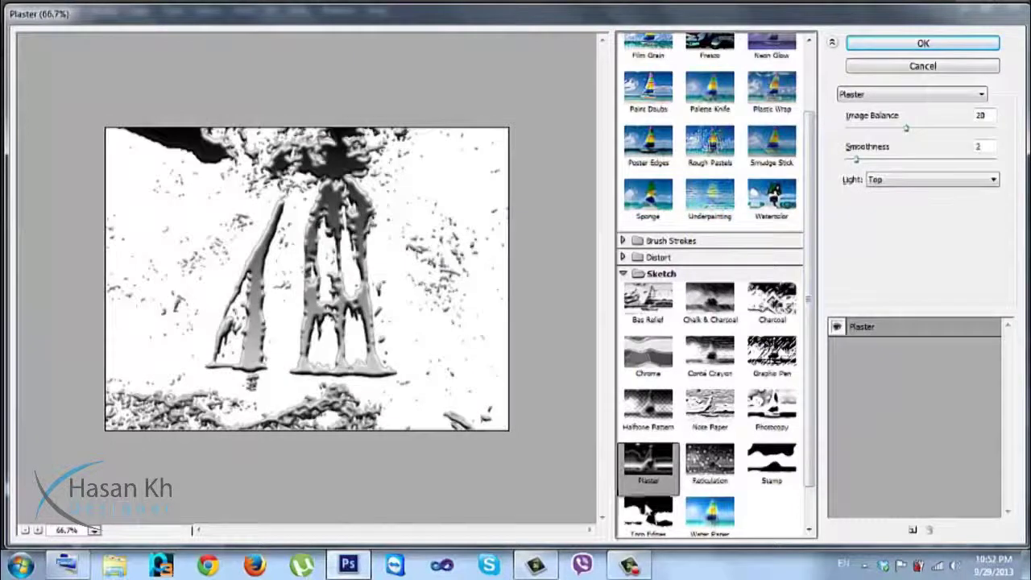
pyautogui.click(695, 483)
pyautogui.click(769, 466)
pyautogui.click(779, 371)
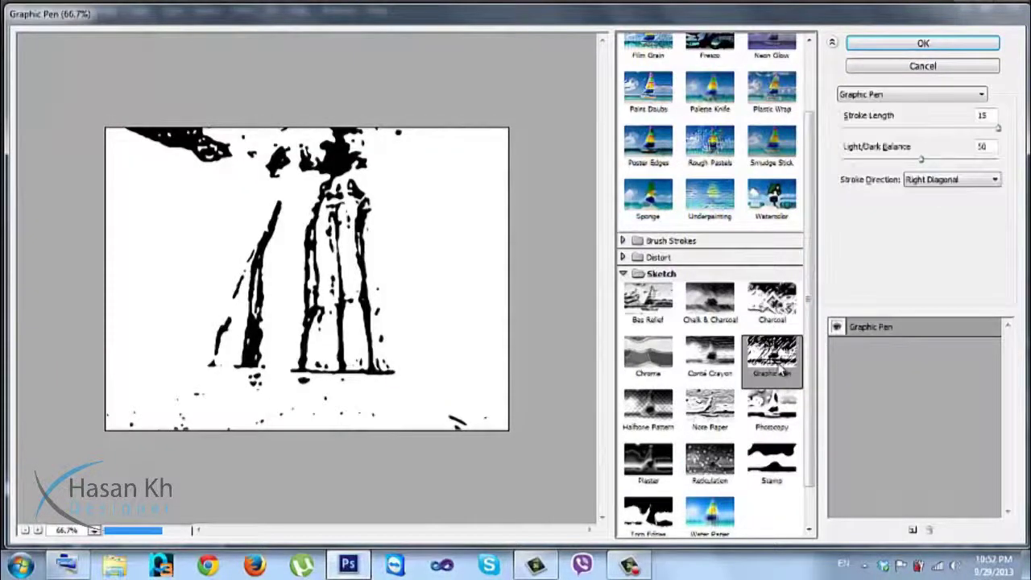
pyautogui.click(766, 421)
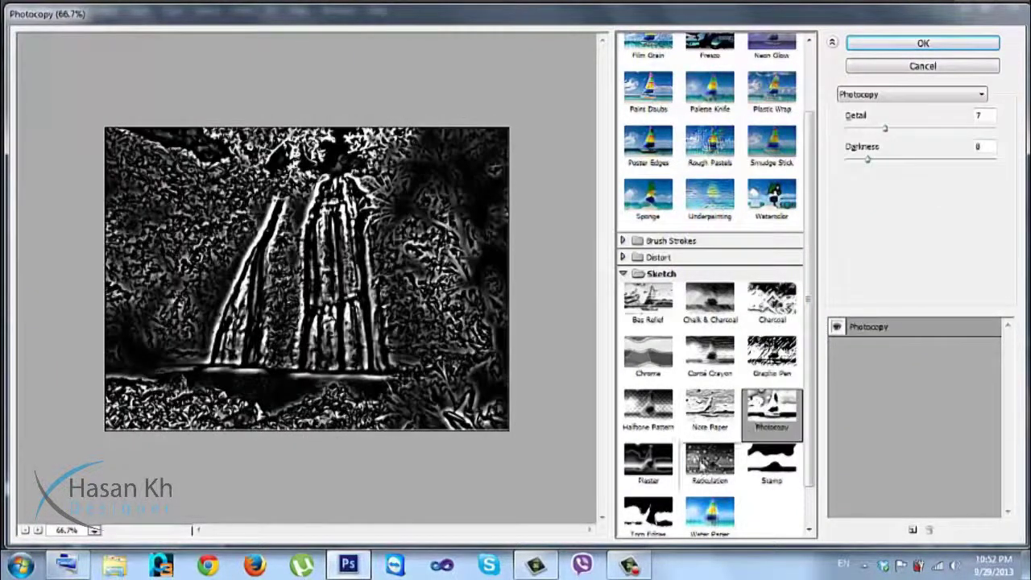
pyautogui.click(669, 515)
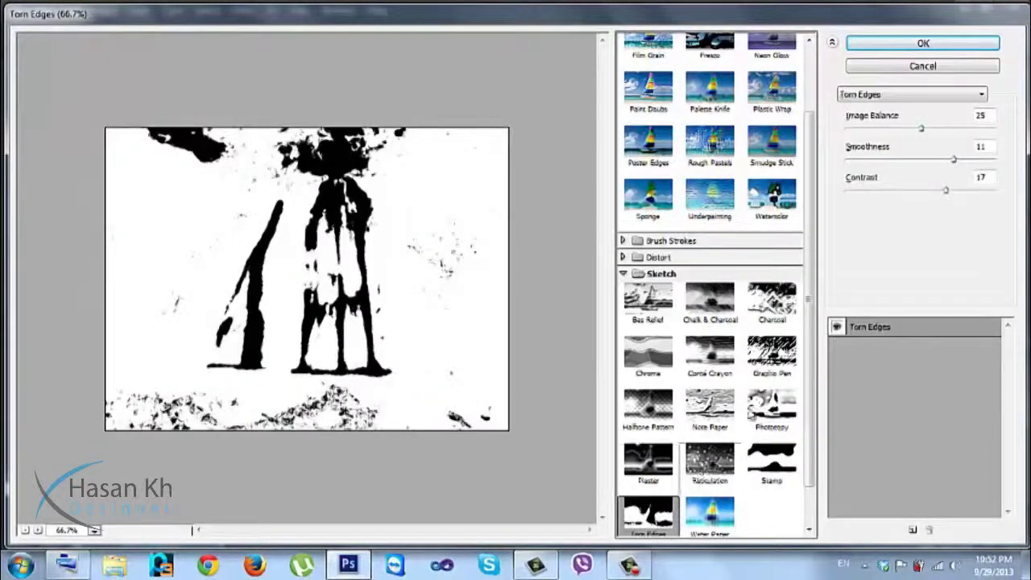
# Compare the Sketch effects again, from Chalk & Charcoal and Bas Relief through Chrome, Halftone Pattern, Note Paper and Reticulation to Plaster.
pyautogui.click(742, 314)
pyautogui.click(713, 305)
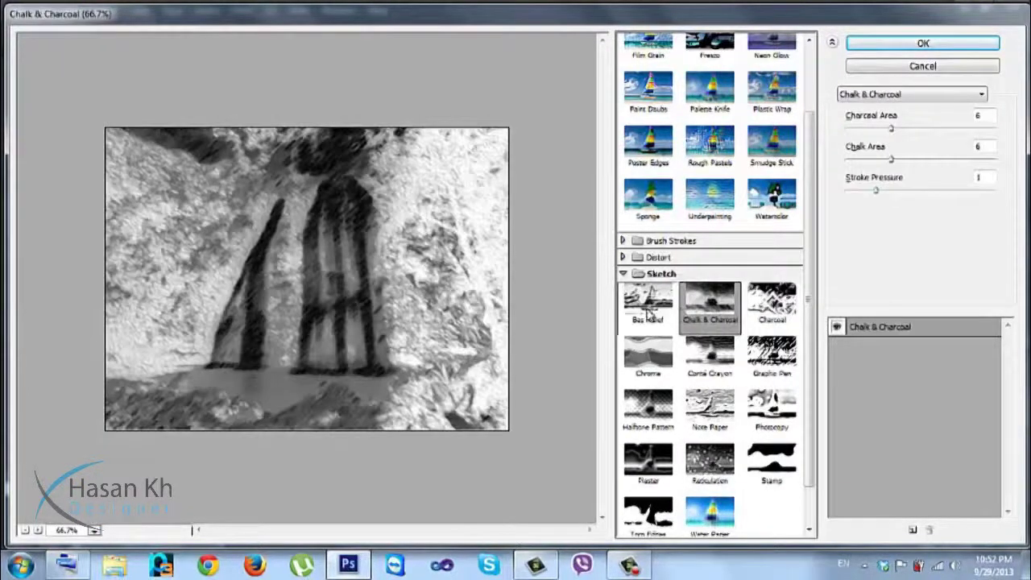
pyautogui.click(656, 310)
pyautogui.click(648, 358)
pyautogui.click(648, 406)
pyautogui.click(709, 406)
pyautogui.click(709, 461)
pyautogui.click(648, 463)
# Choose the Torn Edges filter and set Smoothness to 12, Image Balance to 9 and Contrast to 7.
pyautogui.click(648, 512)
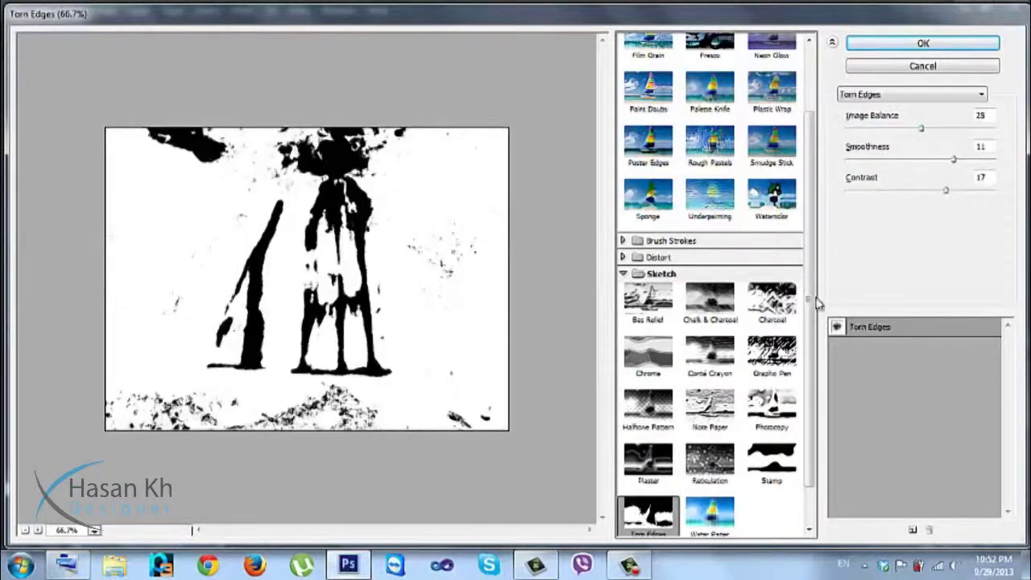
pyautogui.click(902, 164)
pyautogui.moveTo(897, 164); pyautogui.dragTo(962, 161)
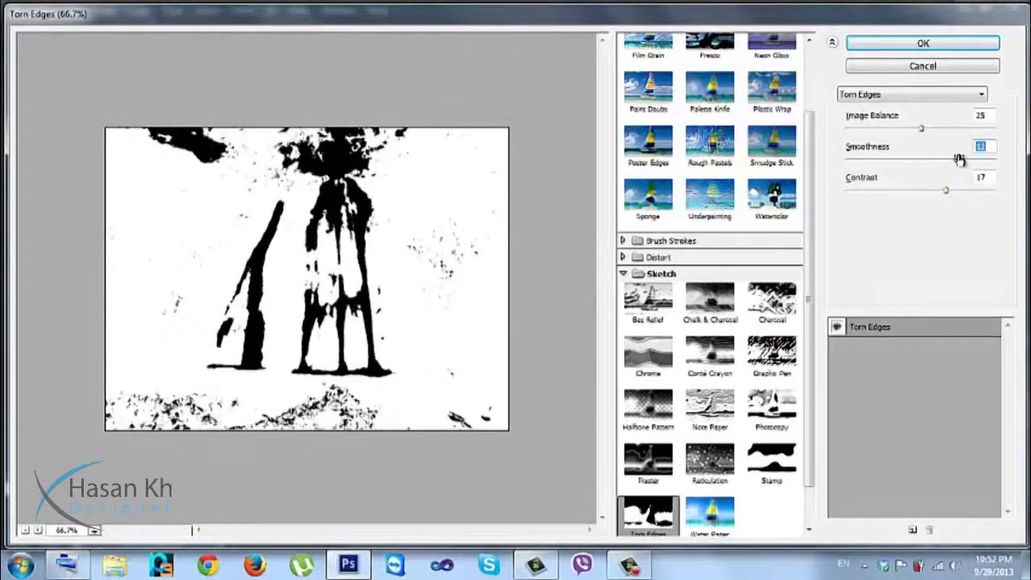
pyautogui.click(915, 124)
pyautogui.moveTo(916, 124); pyautogui.dragTo(872, 128)
pyautogui.moveTo(934, 193); pyautogui.dragTo(884, 193)
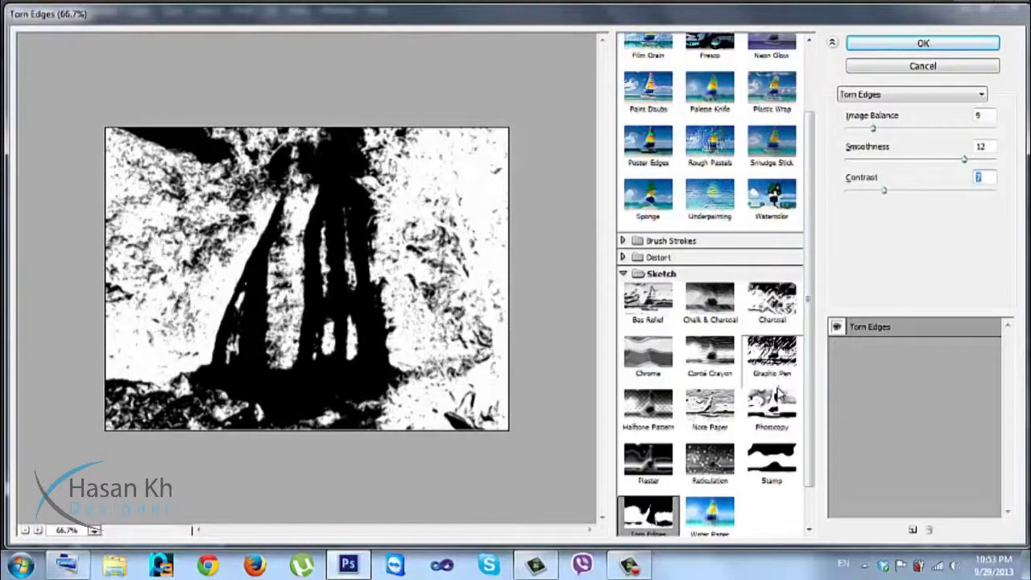
# Choose the Photocopy filter and set its Detail to 16 and Darkness to 16.
pyautogui.click(771, 353)
pyautogui.click(771, 407)
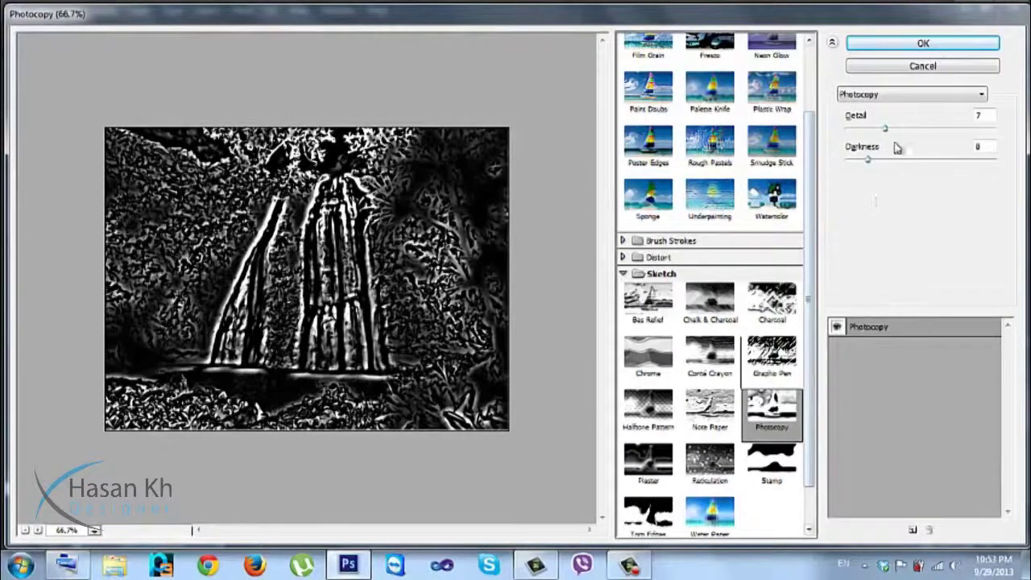
pyautogui.moveTo(886, 129); pyautogui.dragTo(941, 133)
pyautogui.moveTo(867, 158); pyautogui.dragTo(892, 165)
pyautogui.moveTo(810, 144); pyautogui.dragTo(811, 286)
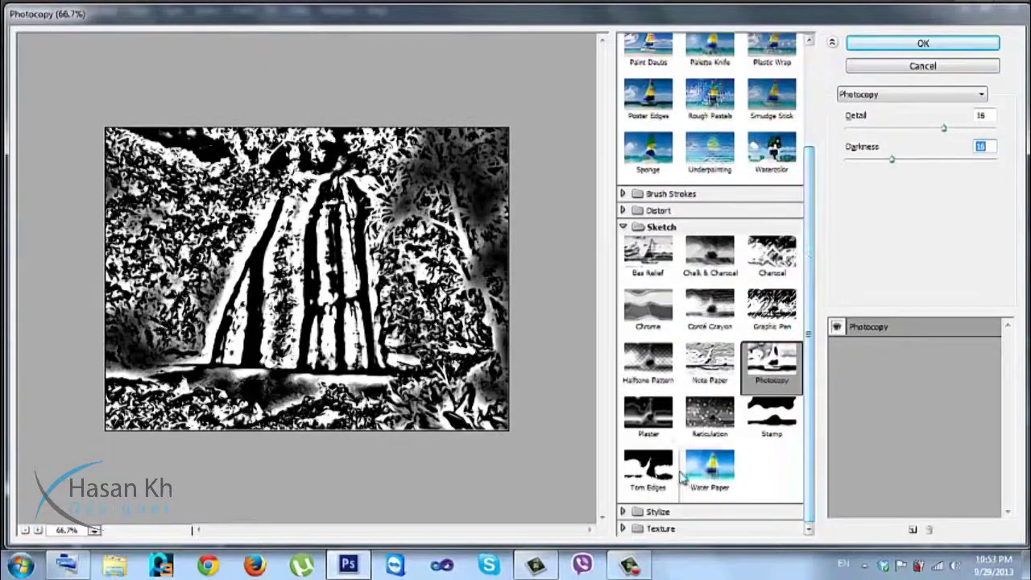
# Preview the Stylize filter Glowing Edges with Edge Width 5, and cancel the Filter Gallery.
pyautogui.click(653, 510)
pyautogui.click(651, 530)
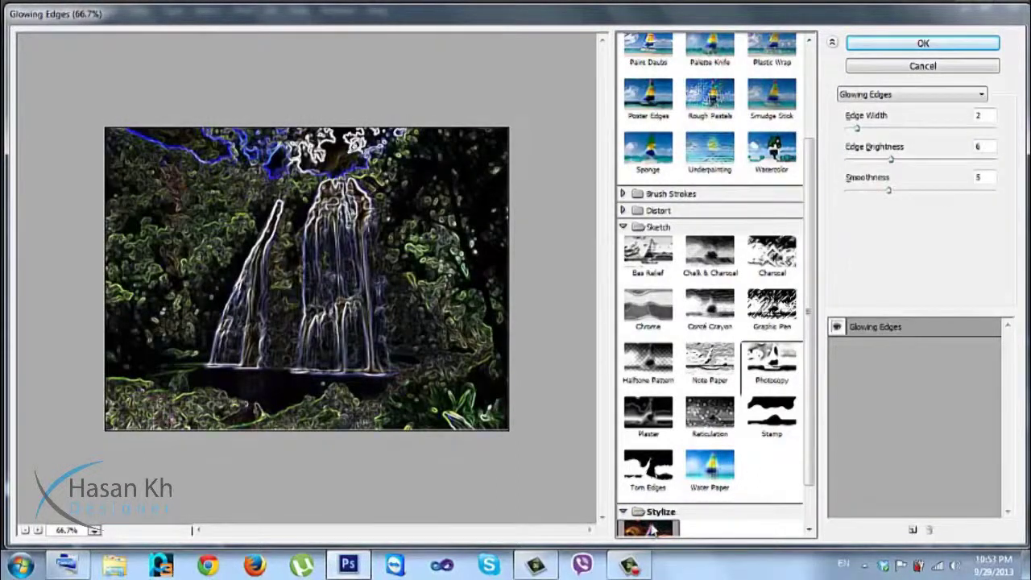
pyautogui.click(890, 126)
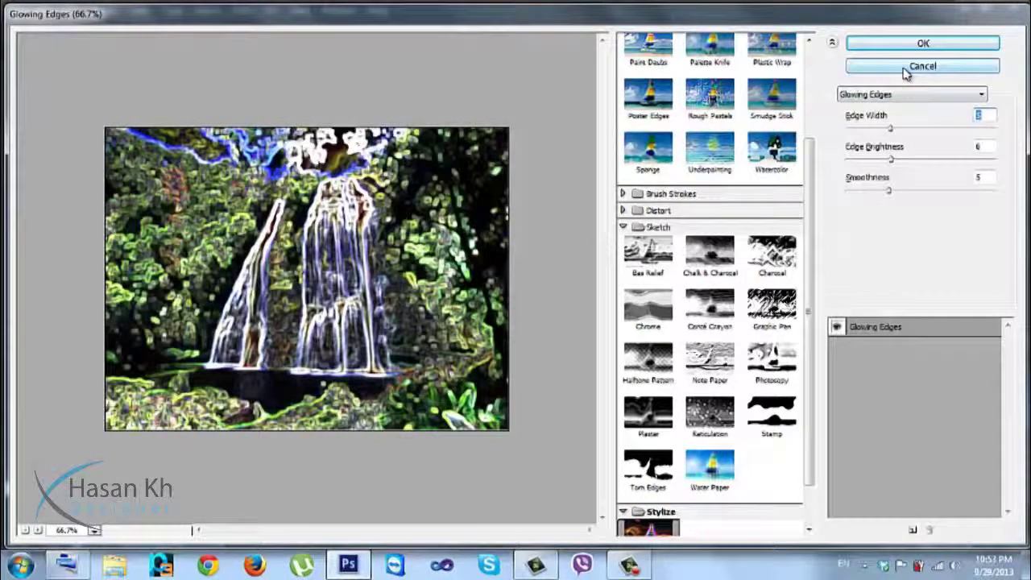
pyautogui.click(906, 68)
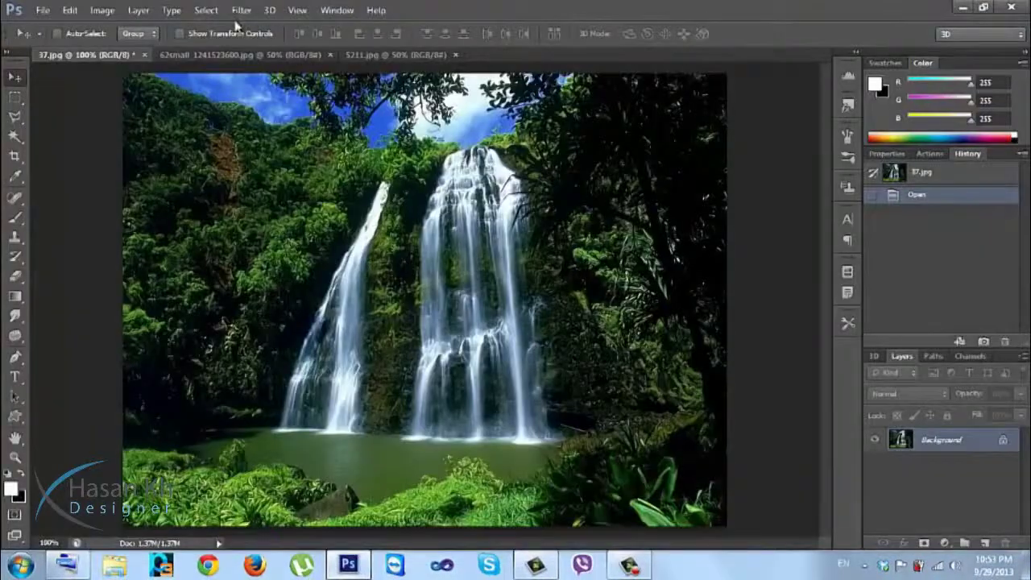
# Try Gaussian Blur on the waterfall photo, comparing a 2.7 pixel radius with stronger blurs, and cancel it.
pyautogui.click(239, 11)
pyautogui.moveTo(286, 165)
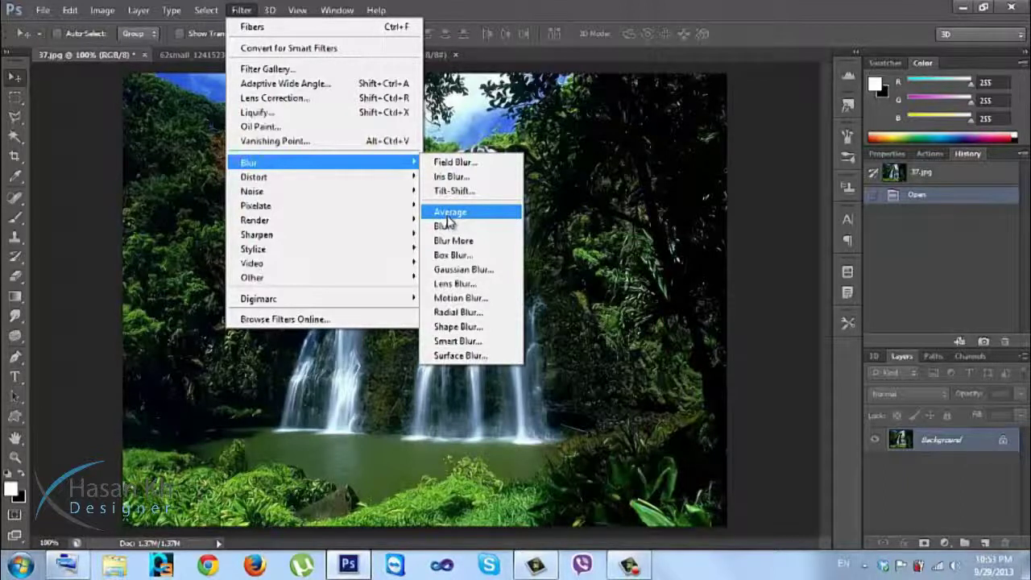
pyautogui.click(451, 271)
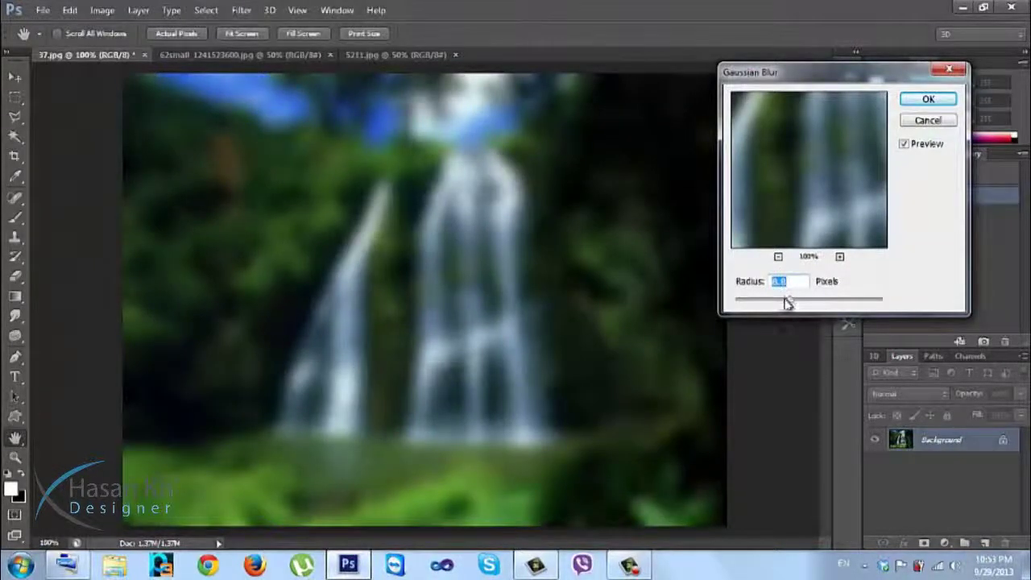
pyautogui.moveTo(787, 304); pyautogui.dragTo(858, 303)
pyautogui.moveTo(858, 303); pyautogui.dragTo(758, 305)
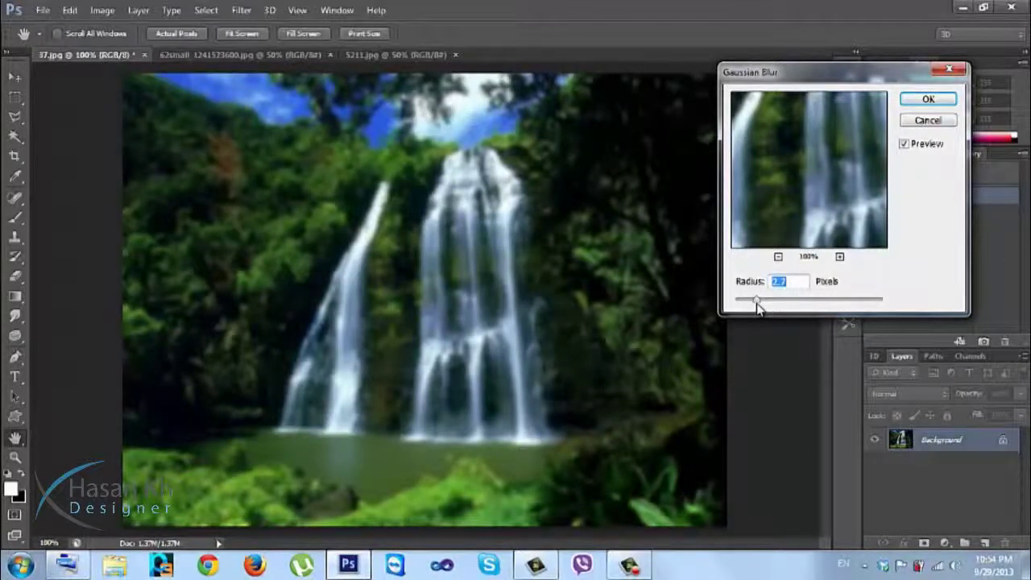
pyautogui.moveTo(756, 302); pyautogui.dragTo(860, 297)
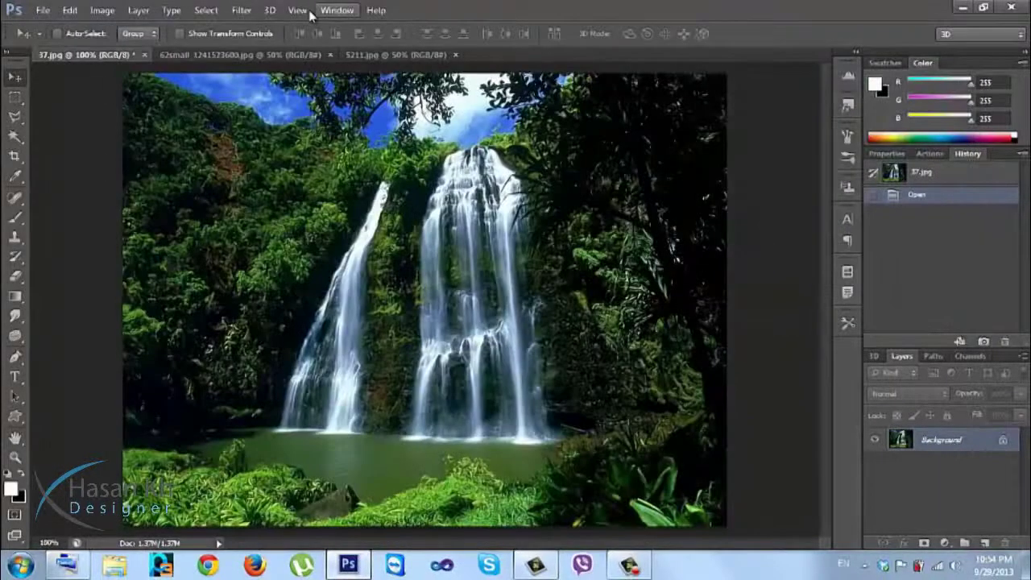
# Try Motion Blur on the photo with an angle of 42° and a distance of 1344 pixels, and cancel it.
pyautogui.click(242, 10)
pyautogui.moveTo(282, 169)
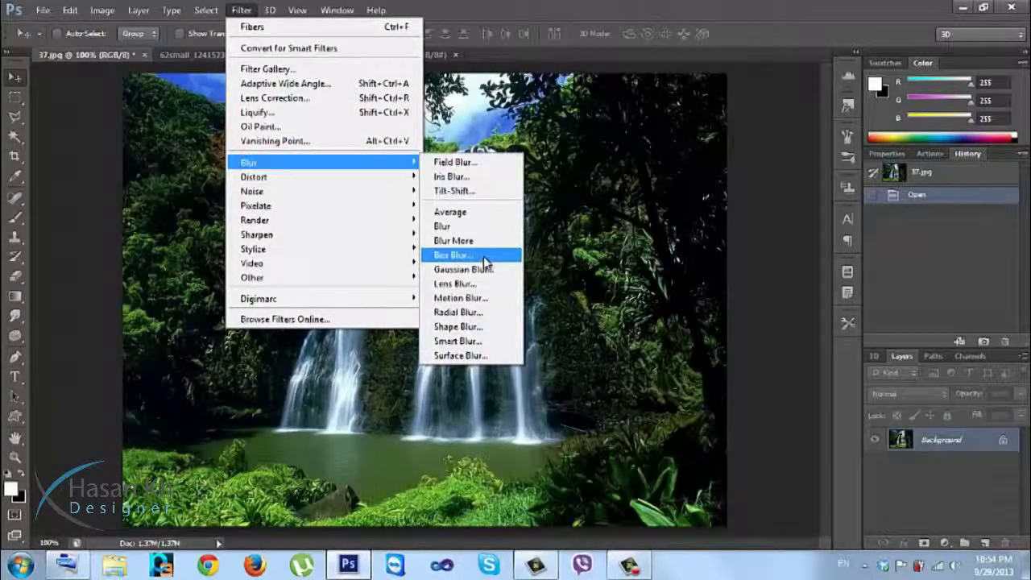
pyautogui.click(483, 299)
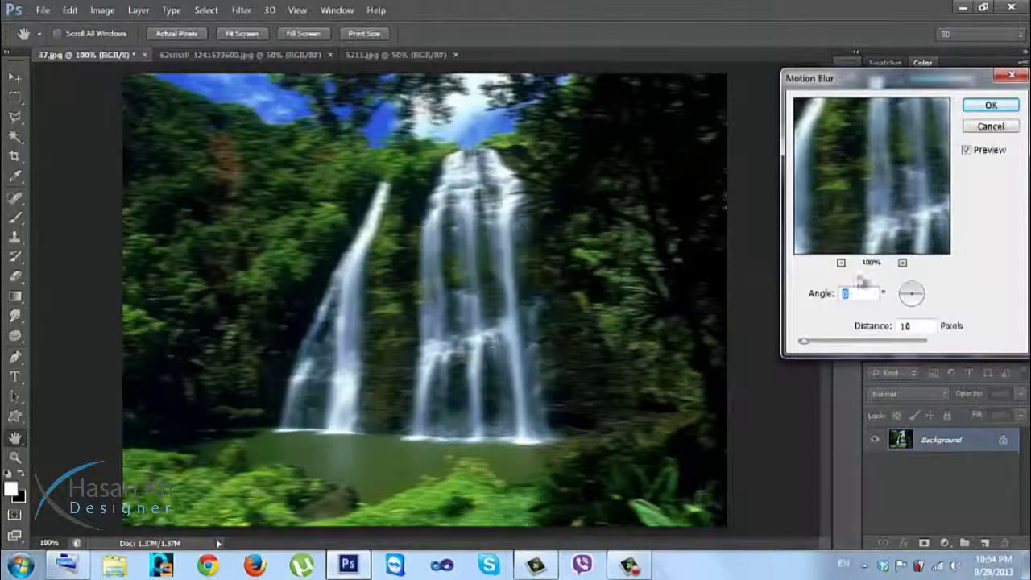
pyautogui.moveTo(913, 292); pyautogui.dragTo(920, 296)
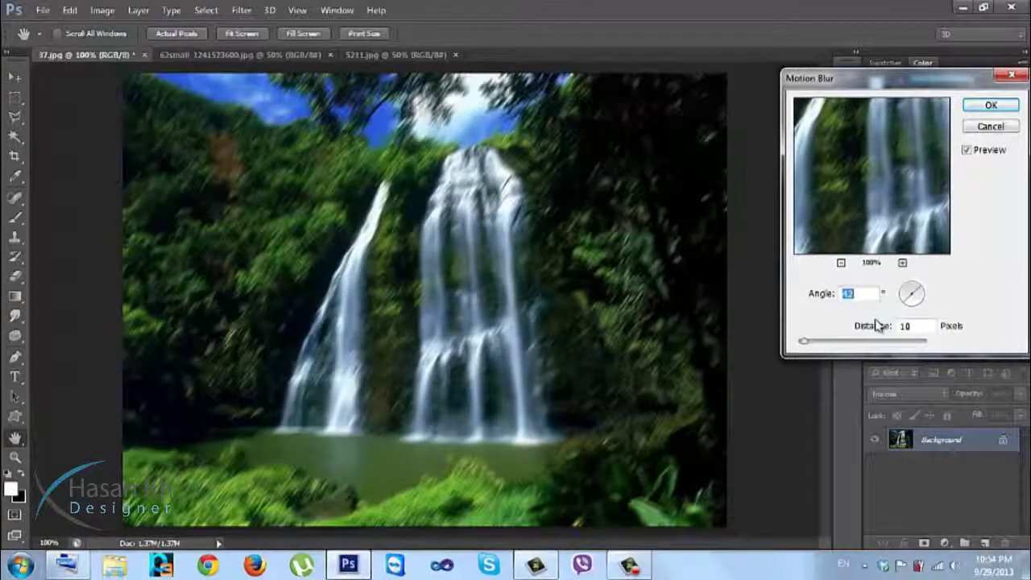
pyautogui.moveTo(817, 346); pyautogui.dragTo(819, 345)
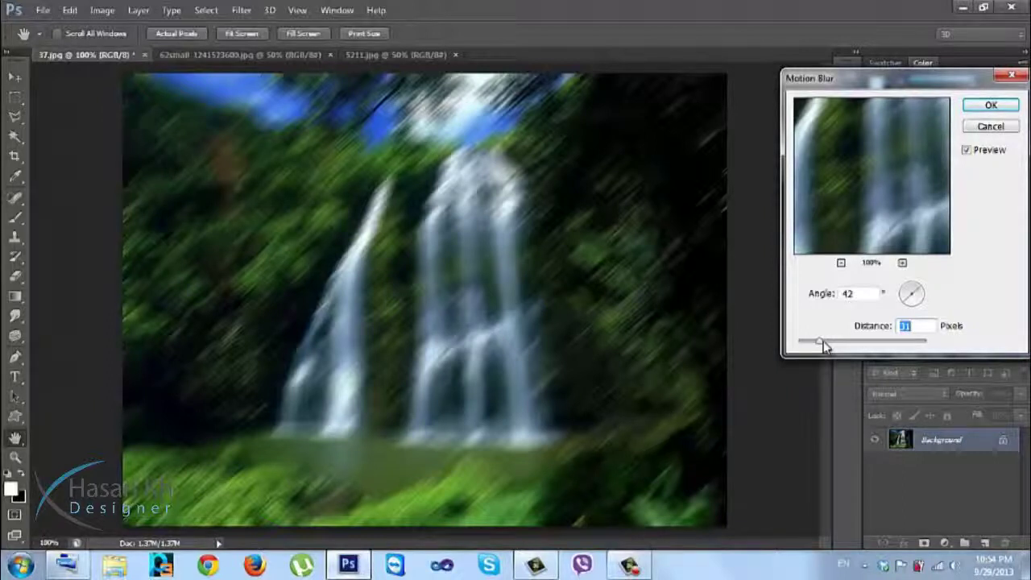
pyautogui.moveTo(823, 345); pyautogui.dragTo(908, 348)
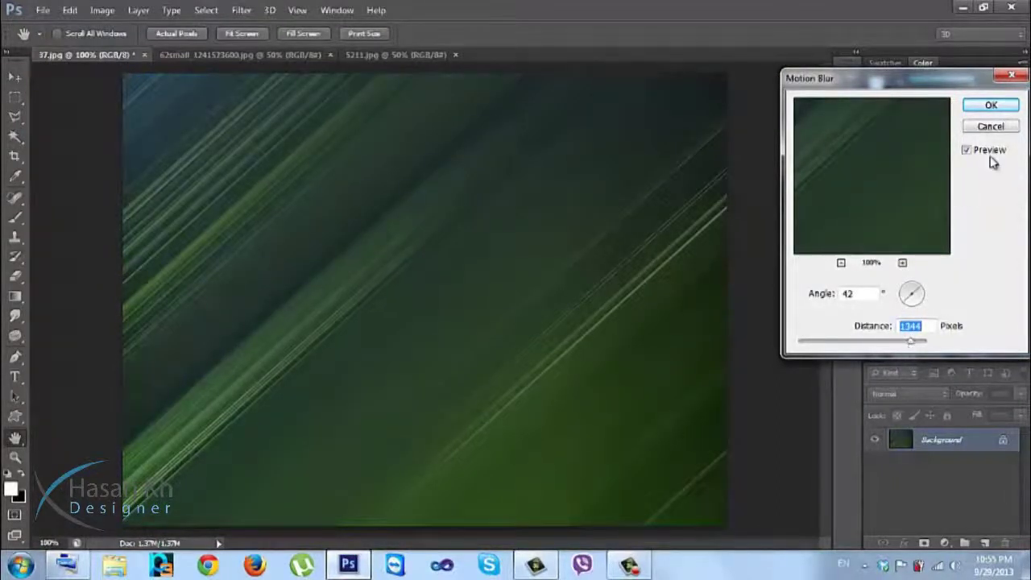
pyautogui.click(990, 126)
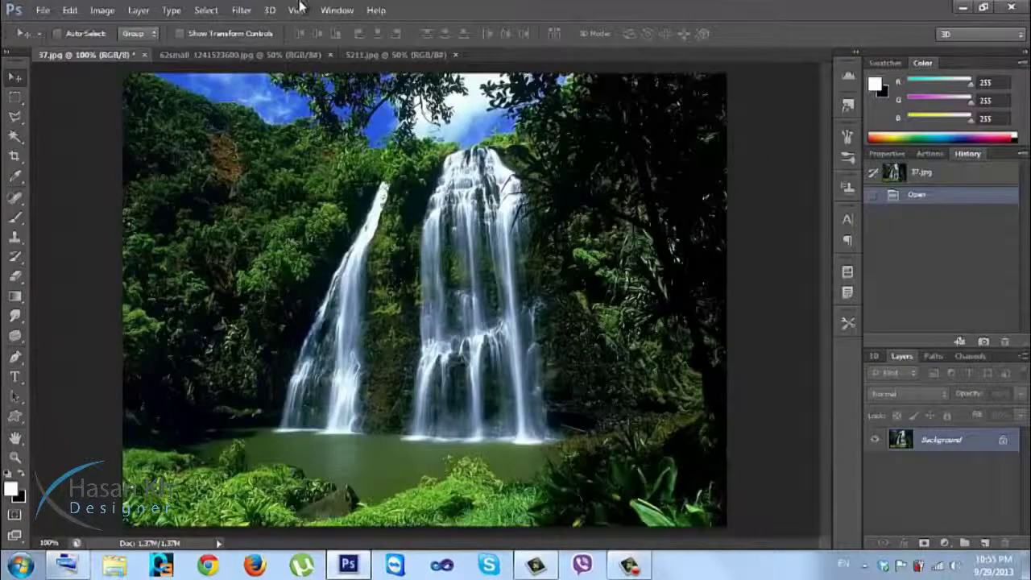
# Try the Clouds render filter on the photo, and undo it.
pyautogui.click(241, 11)
pyautogui.moveTo(279, 209)
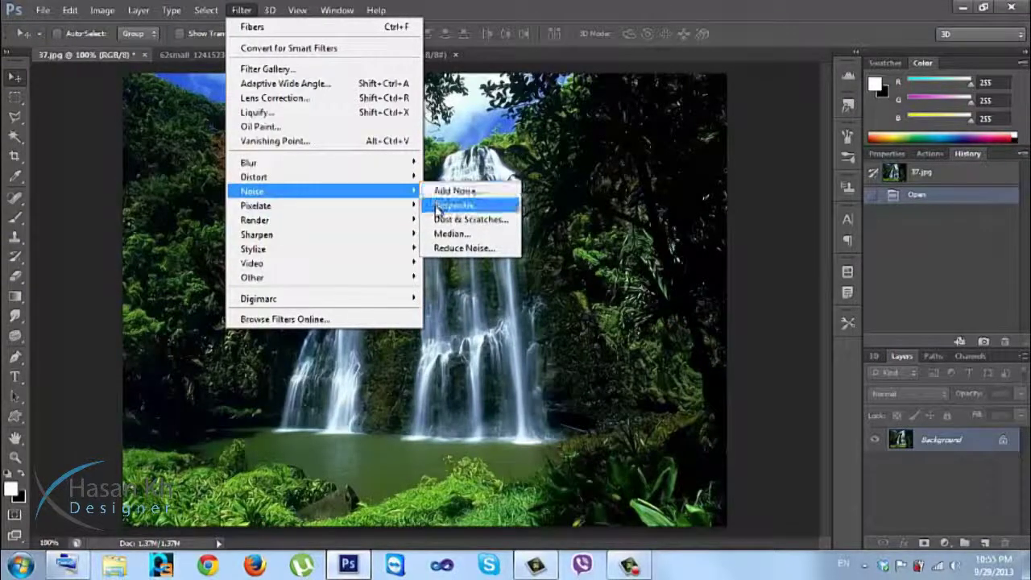
pyautogui.moveTo(351, 218)
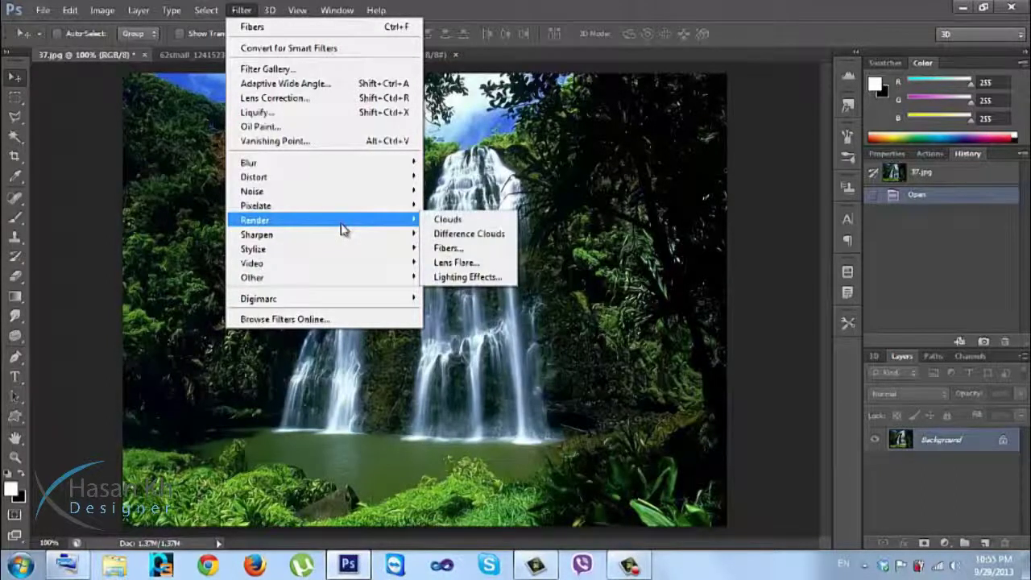
pyautogui.click(447, 220)
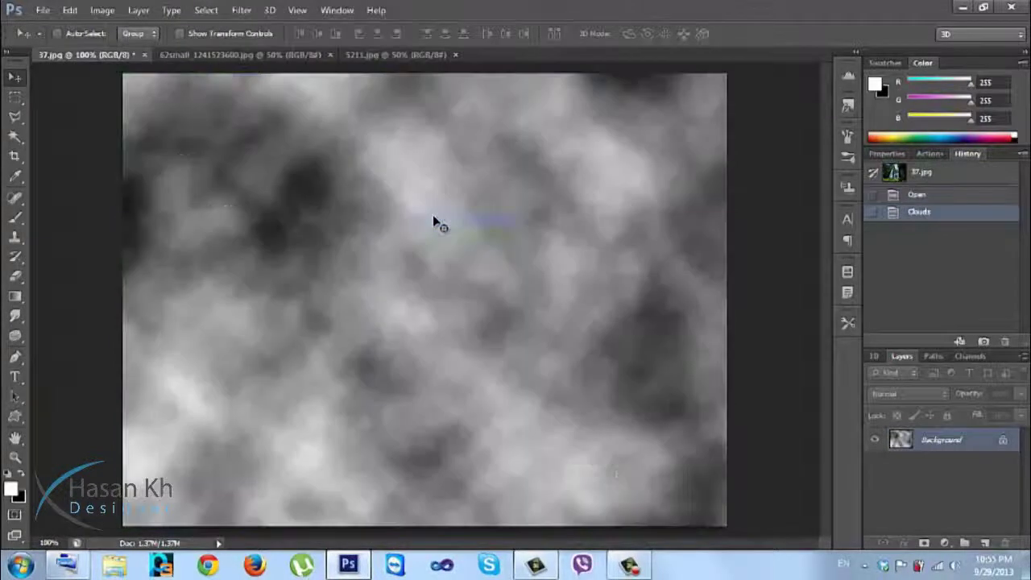
pyautogui.hotkey('ctrl', 'z')
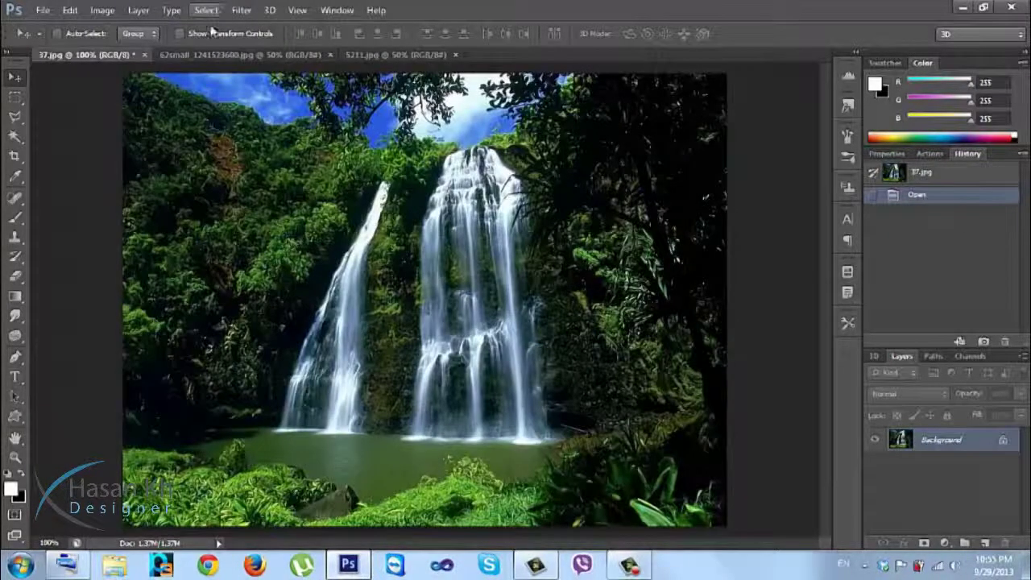
# Swap the colours so black is the foreground, try the Difference Clouds filter on the photo, and undo the filter.
pyautogui.click(24, 475)
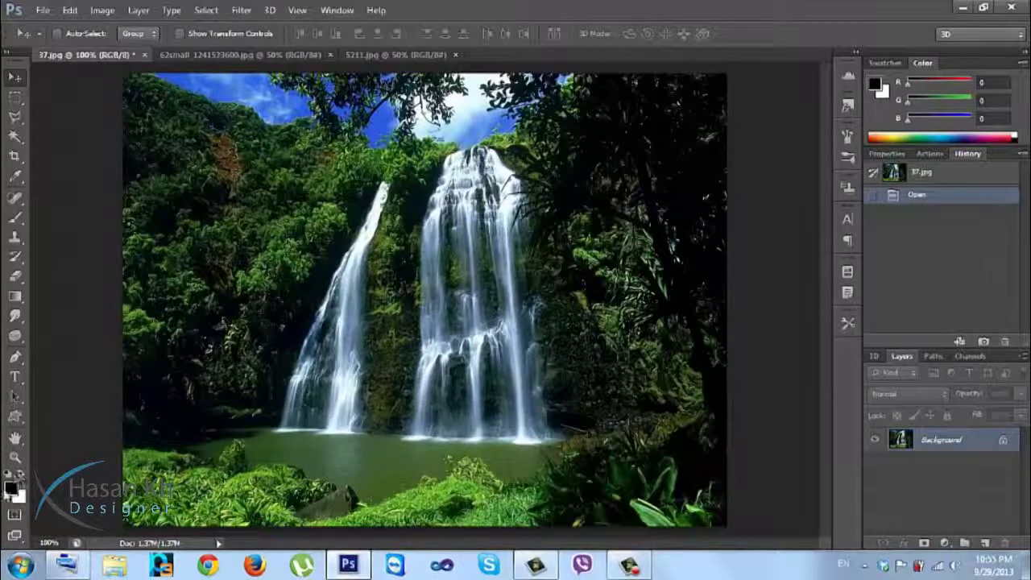
pyautogui.click(242, 11)
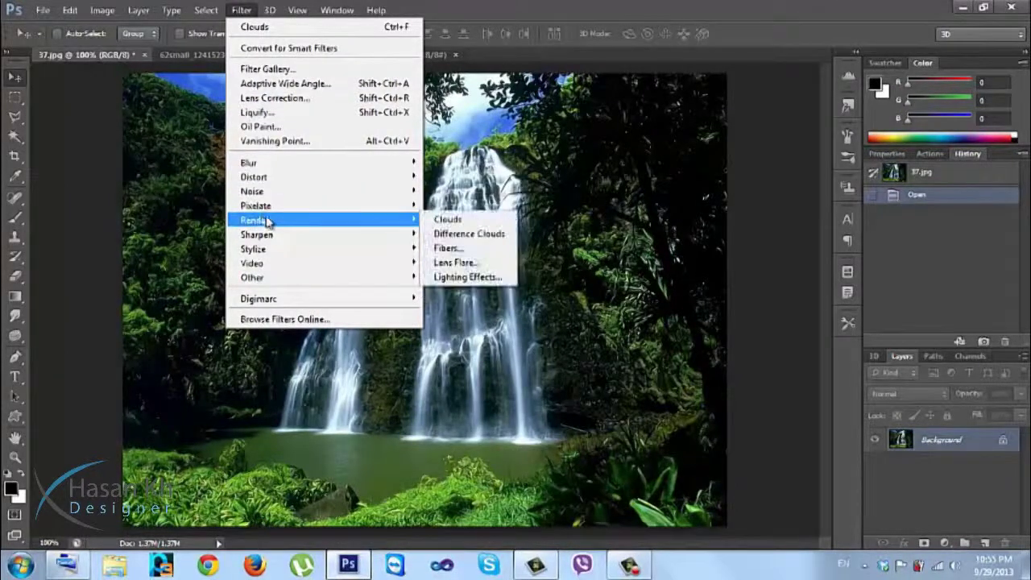
pyautogui.click(467, 233)
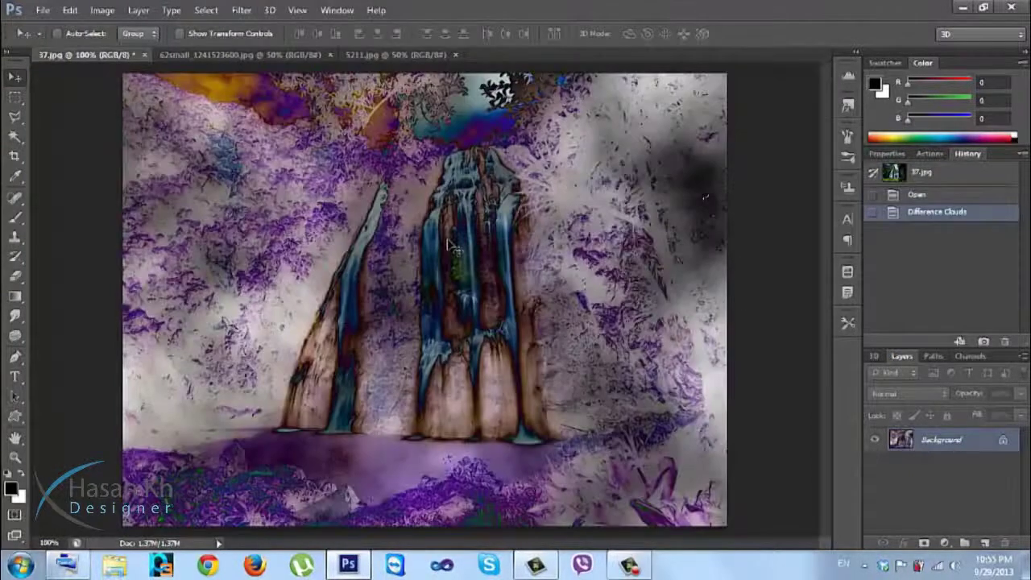
pyautogui.hotkey('ctrl', 'z')
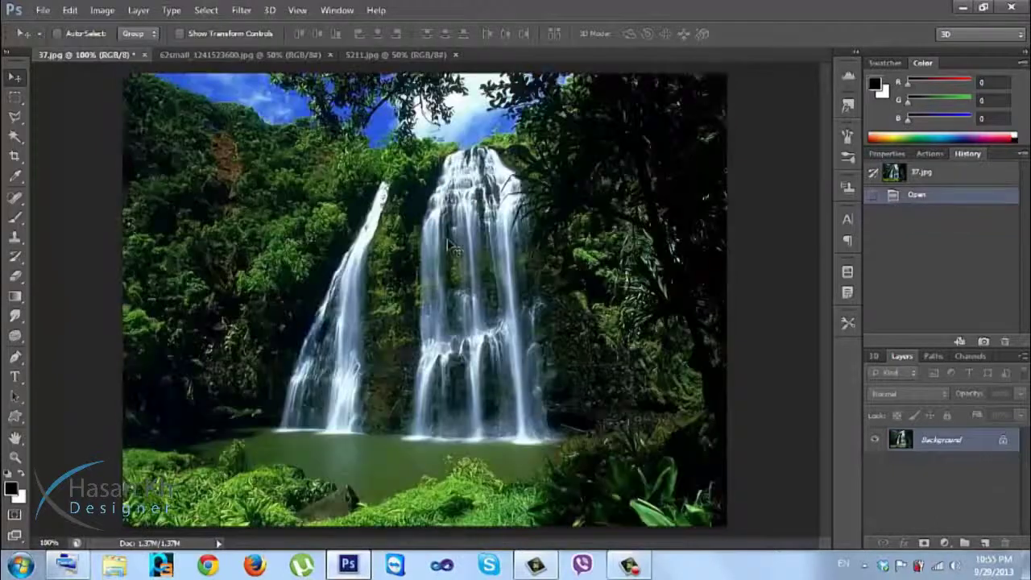
# Start Lighting Effects on the photo and enlarge the spot light's ellipse in length and width.
pyautogui.click(241, 10)
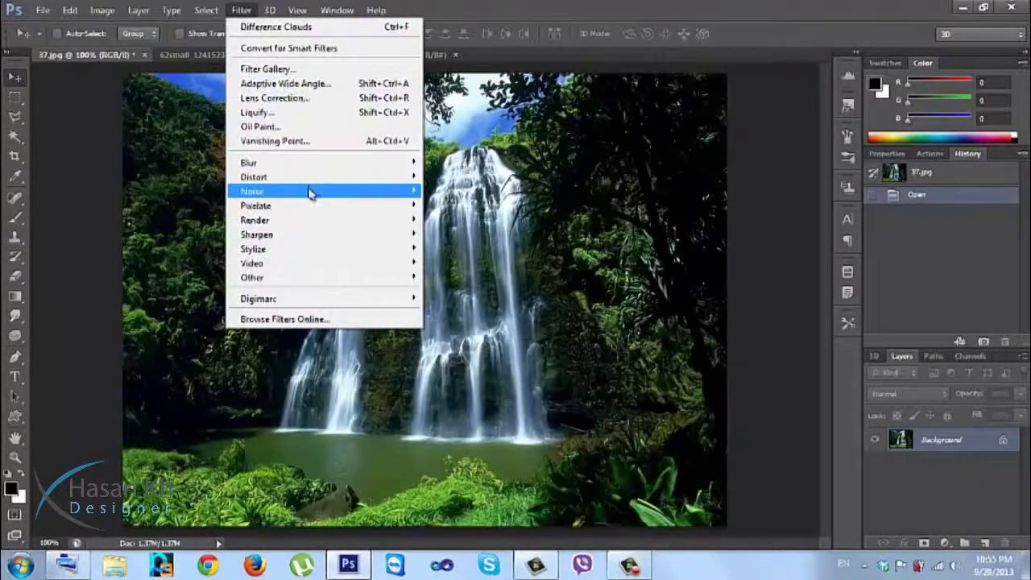
pyautogui.moveTo(411, 229)
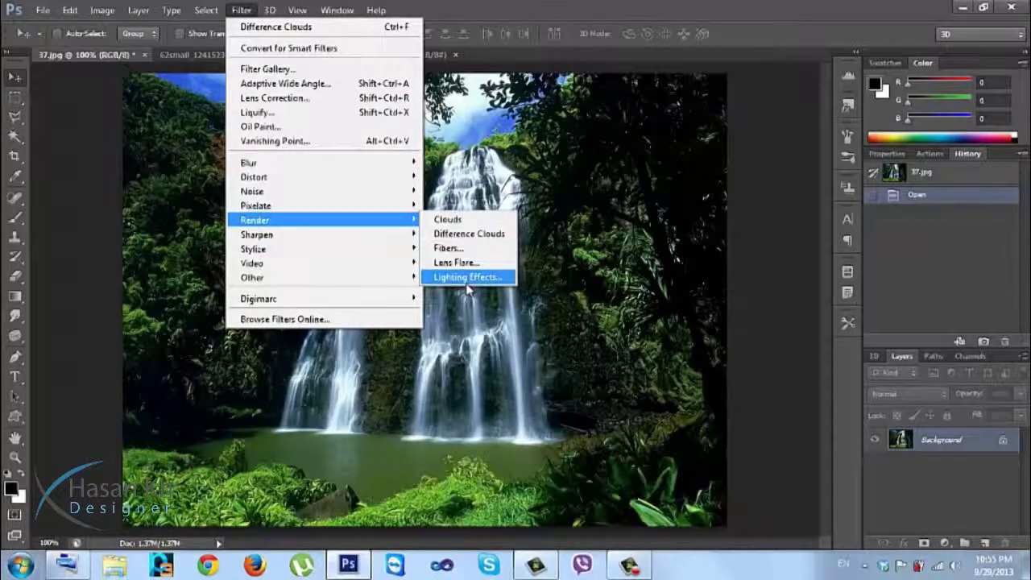
pyautogui.click(465, 281)
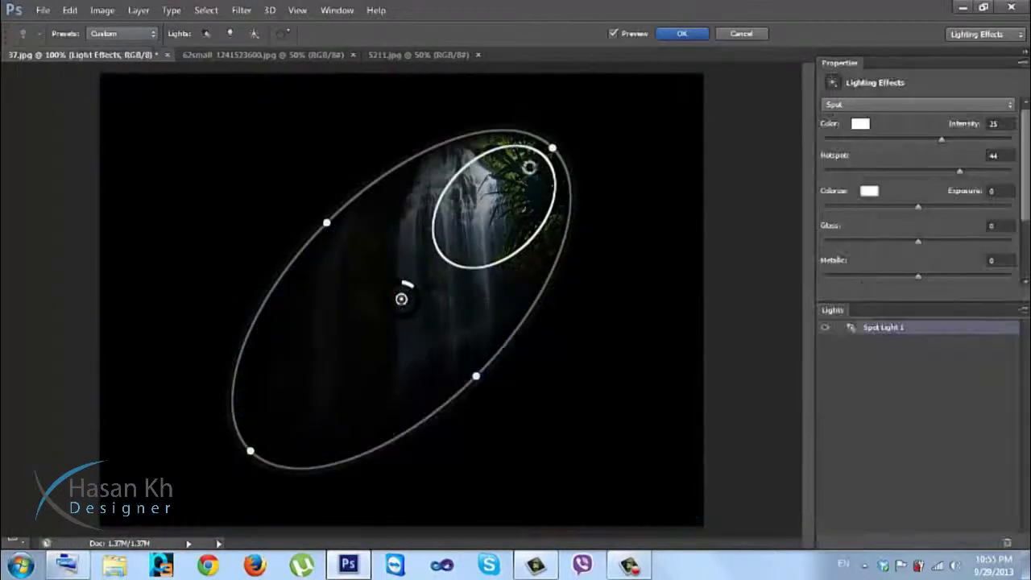
pyautogui.moveTo(555, 150); pyautogui.dragTo(599, 127)
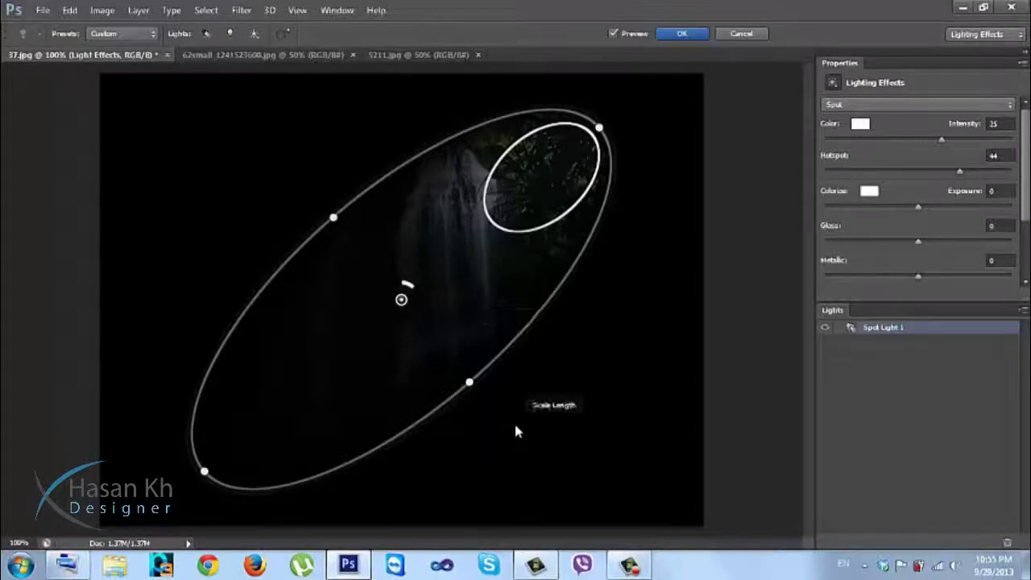
pyautogui.moveTo(489, 389); pyautogui.dragTo(431, 348)
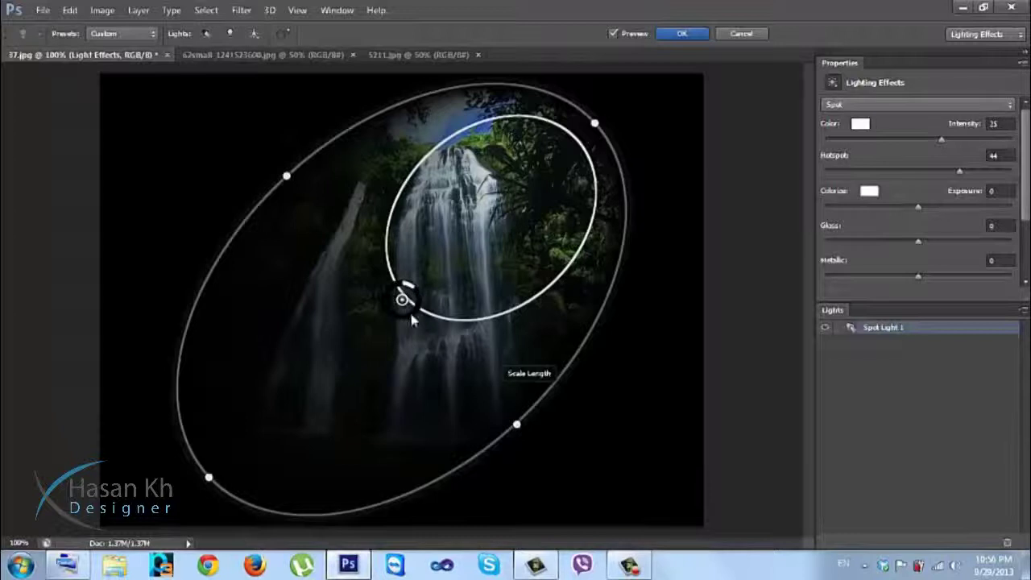
# Set the spot light's Intensity to 90 and its Hotspot to 61.
pyautogui.moveTo(420, 313)
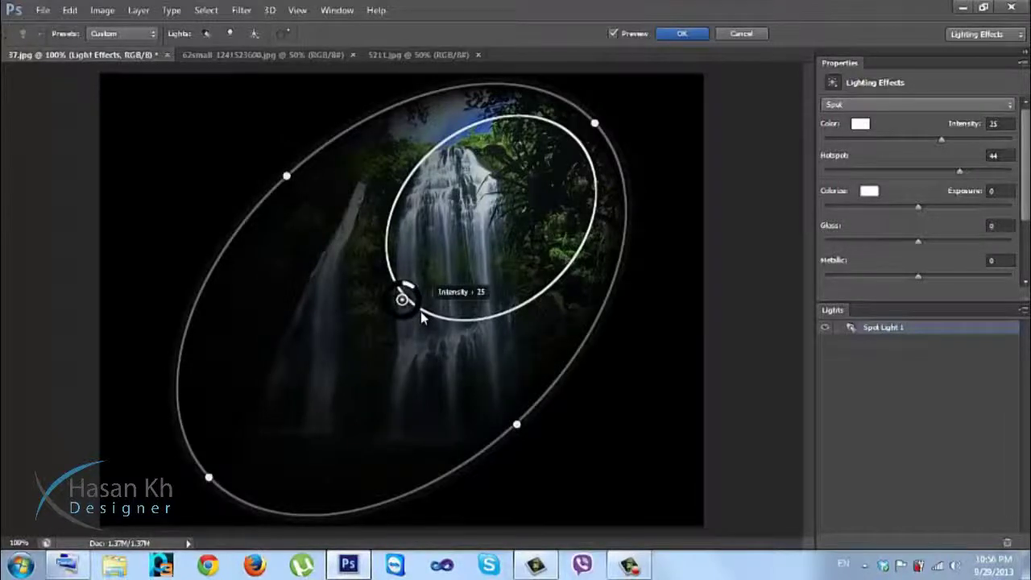
pyautogui.moveTo(420, 311); pyautogui.dragTo(421, 311)
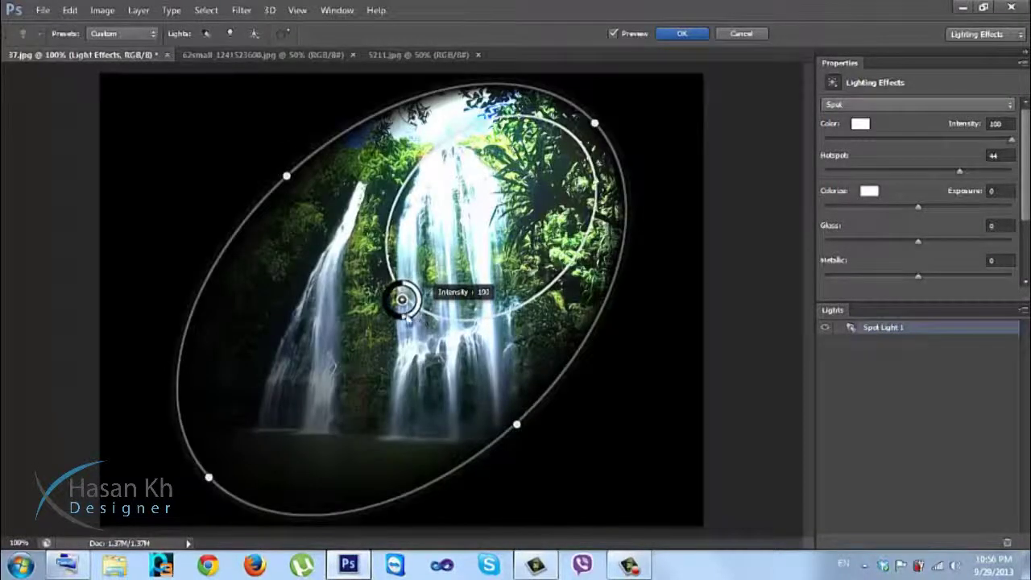
pyautogui.moveTo(404, 300); pyautogui.dragTo(406, 299)
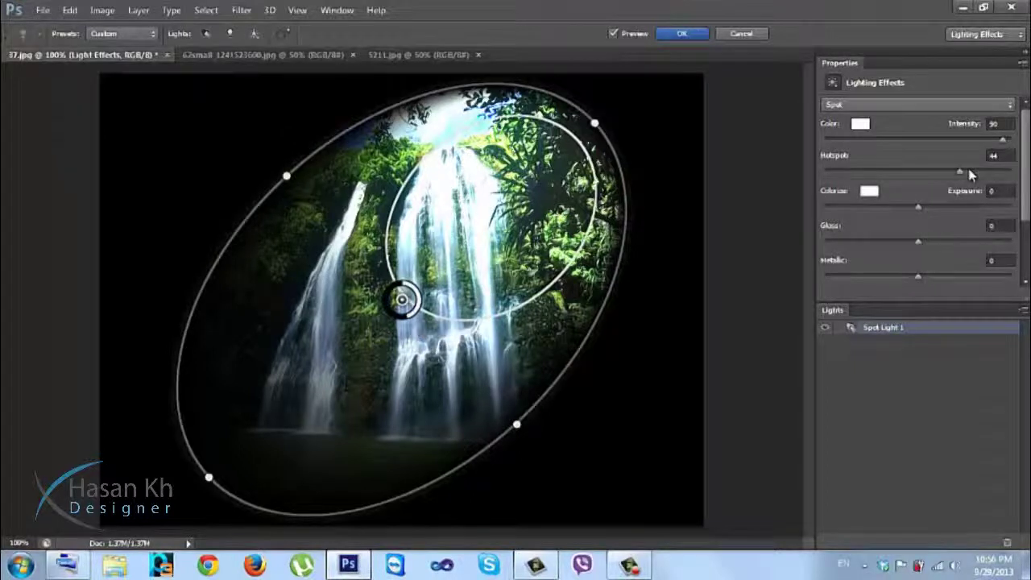
pyautogui.moveTo(964, 175); pyautogui.dragTo(936, 170)
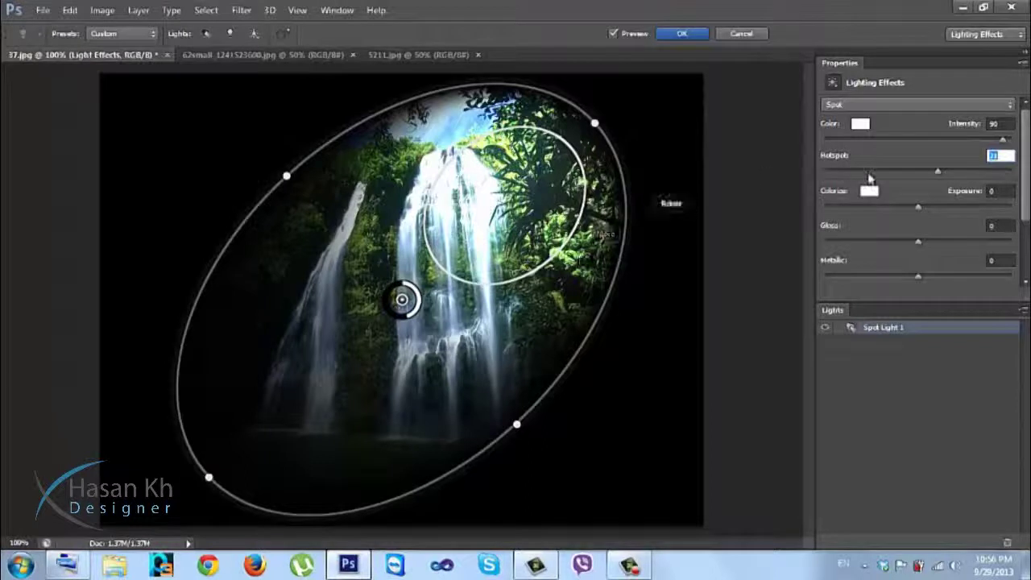
pyautogui.moveTo(936, 177); pyautogui.dragTo(979, 174)
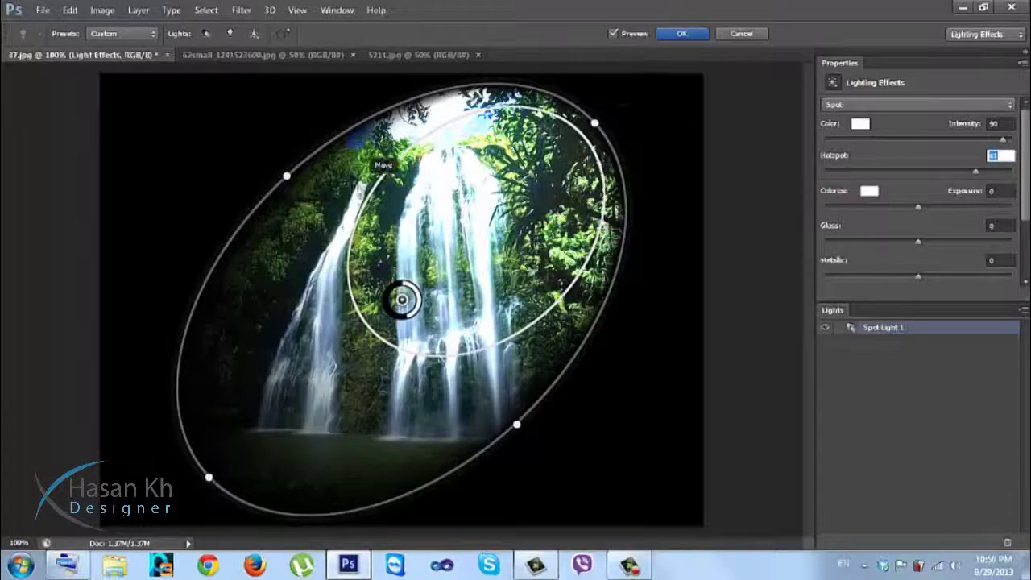
# Rotate the spot light slightly, widen its ellipse over more of the photo, and cancel Lighting Effects.
pyautogui.moveTo(239, 147); pyautogui.dragTo(274, 135)
pyautogui.click(500, 428)
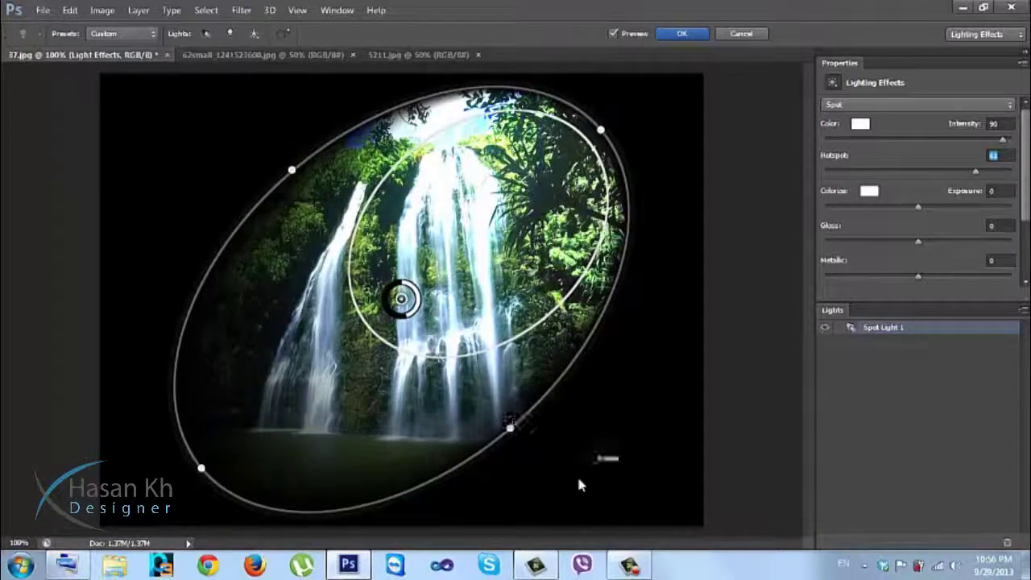
pyautogui.moveTo(579, 475); pyautogui.dragTo(548, 459)
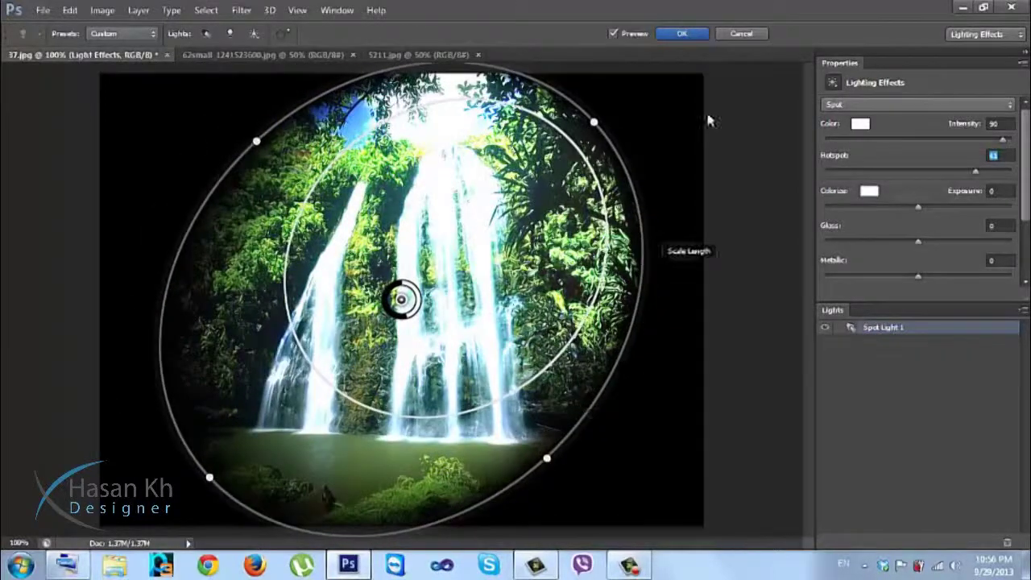
pyautogui.click(740, 34)
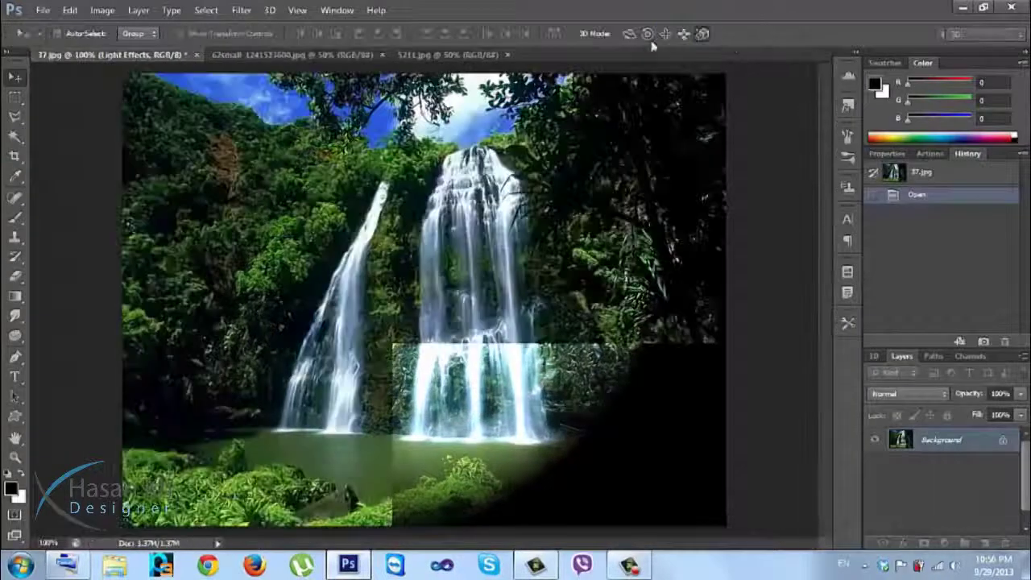
# Apply the Wind filter to the waterfall photo with the Wind method from the Right, previewing it at 50%.
pyautogui.click(240, 10)
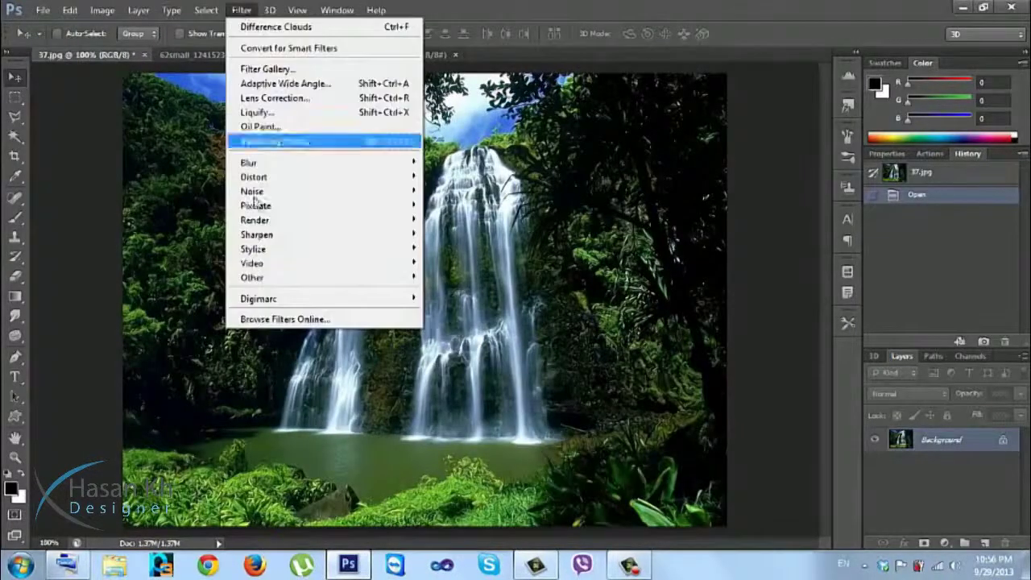
pyautogui.moveTo(268, 253)
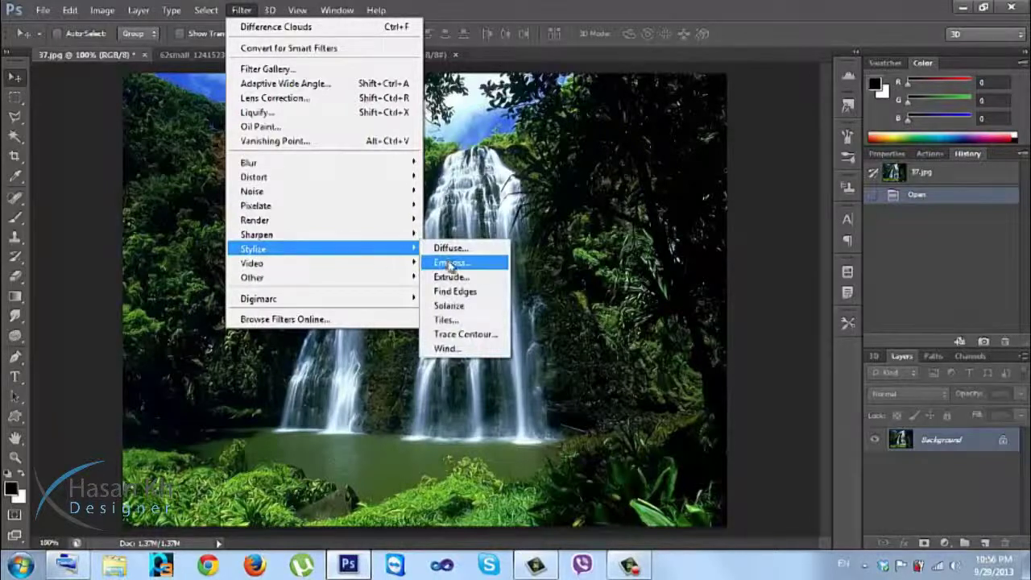
pyautogui.click(450, 353)
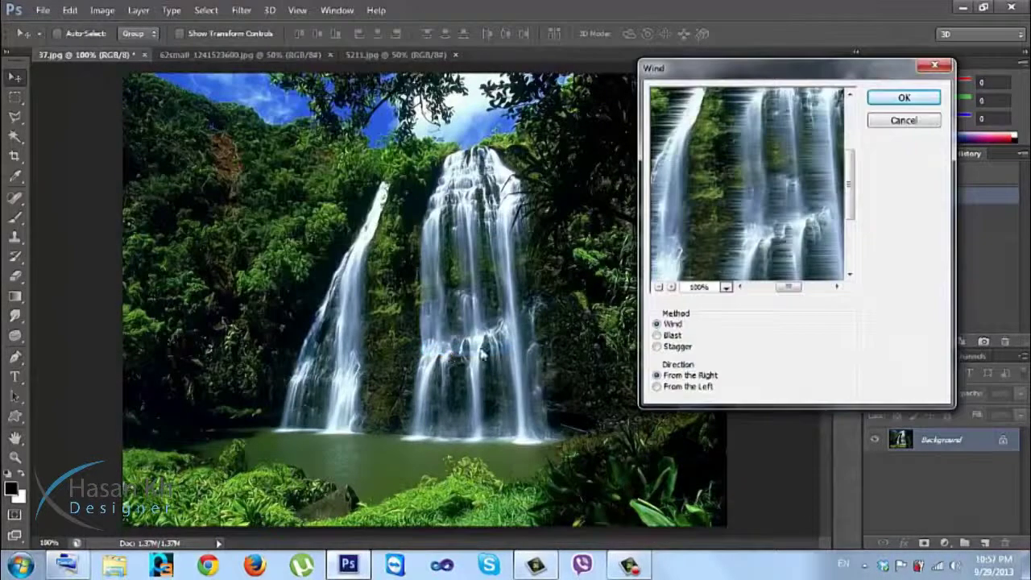
pyautogui.click(658, 286)
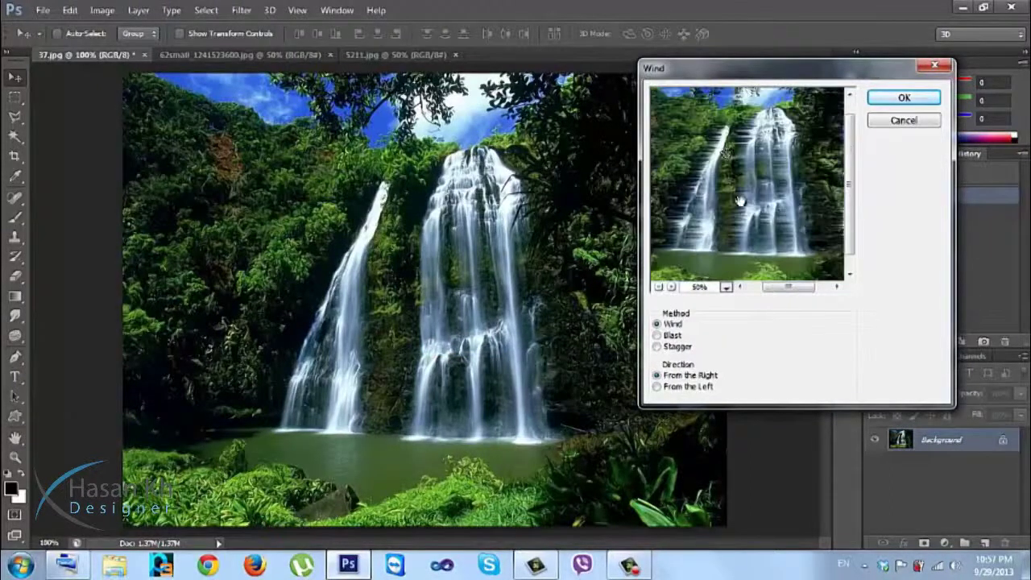
pyautogui.click(903, 97)
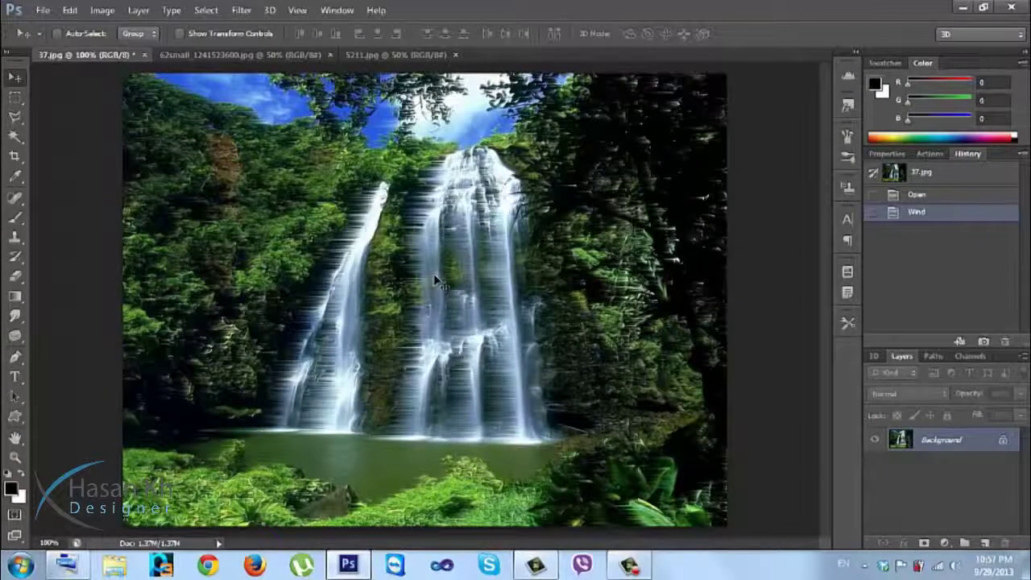
# Repeat the Wind filter once more on the photo, and undo both Wind applications.
pyautogui.click(249, 14)
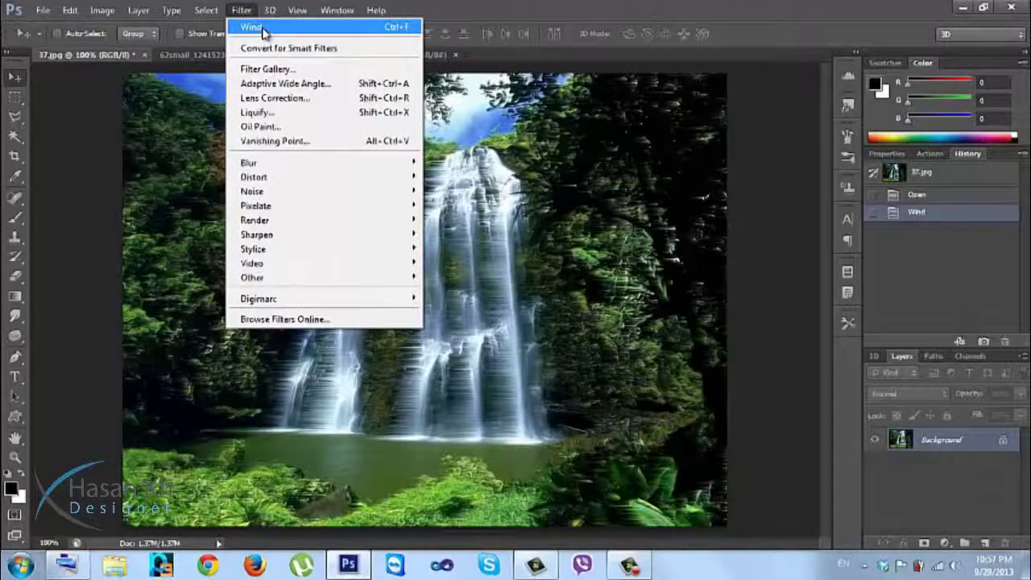
pyautogui.click(262, 30)
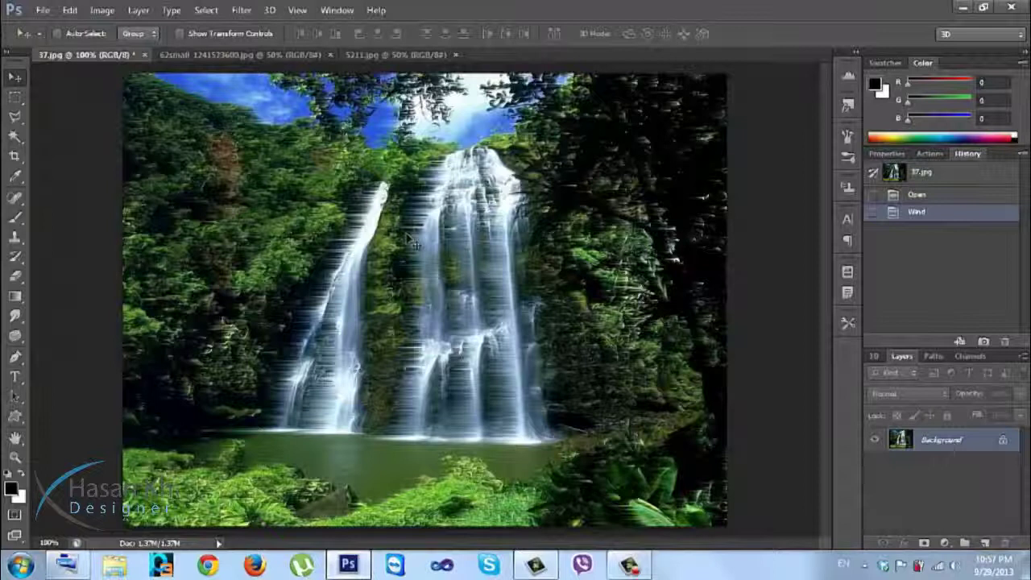
pyautogui.hotkey('ctrl', 'f')
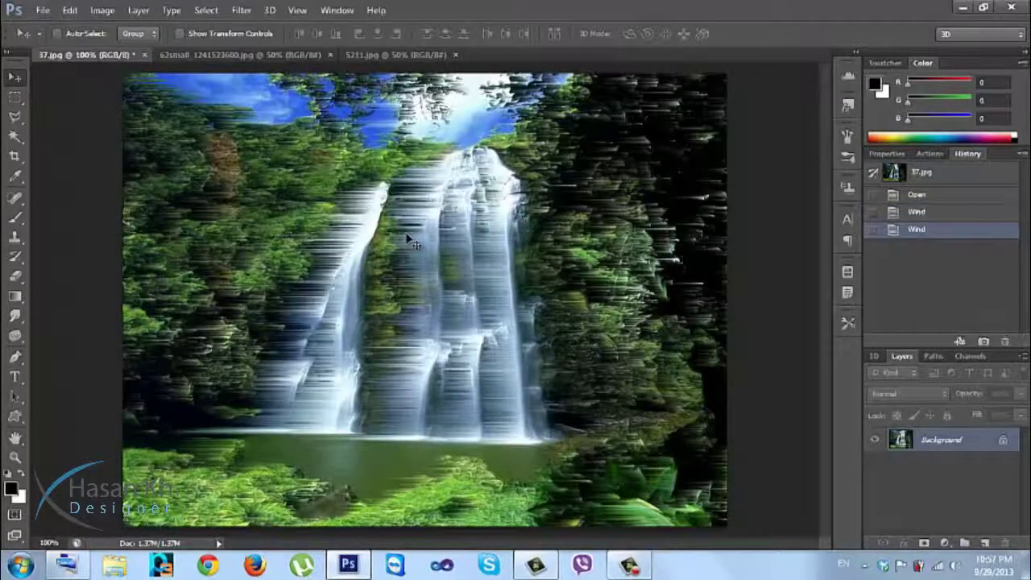
pyautogui.hotkey('ctrl', 'alt', 'z')
pyautogui.hotkey('ctrl', 'alt', 'z')
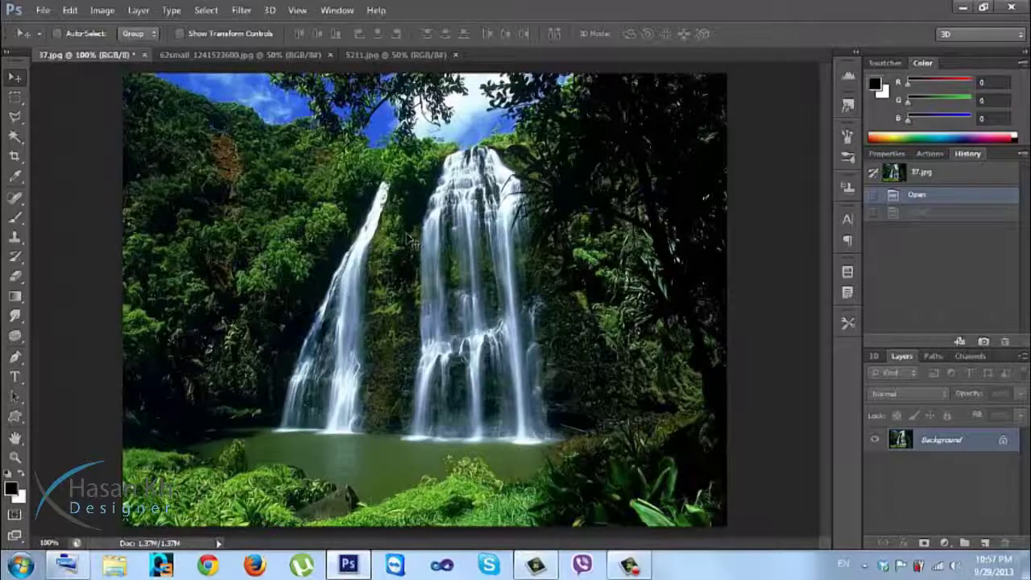
# Start opening a file and go from the Nature folder to the My design folder.
pyautogui.hotkey('ctrl', 'o')
pyautogui.click(527, 242)
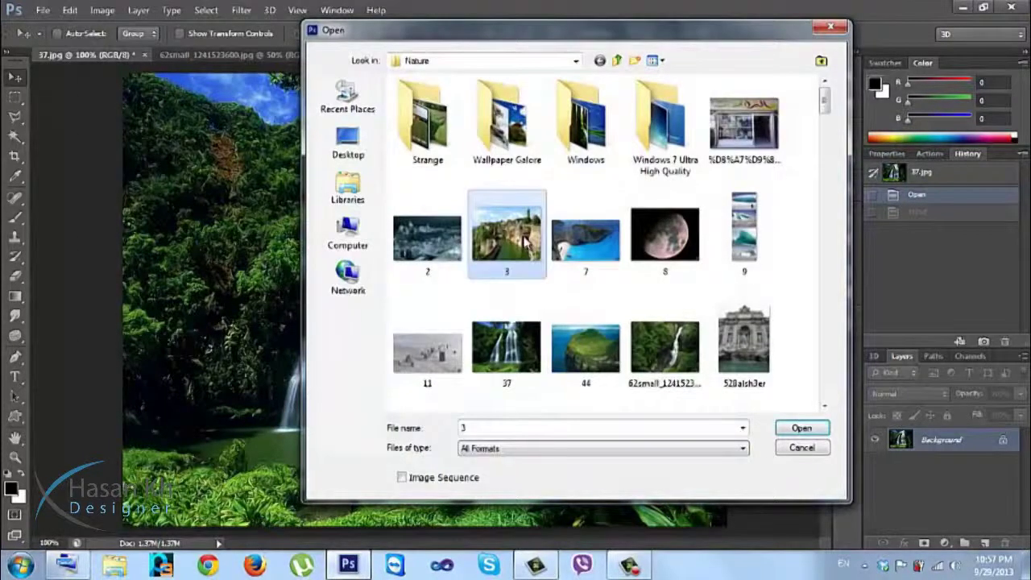
pyautogui.press('BackSpace')
pyautogui.click(522, 241)
pyautogui.press('Right')
pyautogui.press('Right')
pyautogui.press('Return')
# Enter the third subfolder of My design and open its Varios folder.
pyautogui.press('Down')
pyautogui.press('Down')
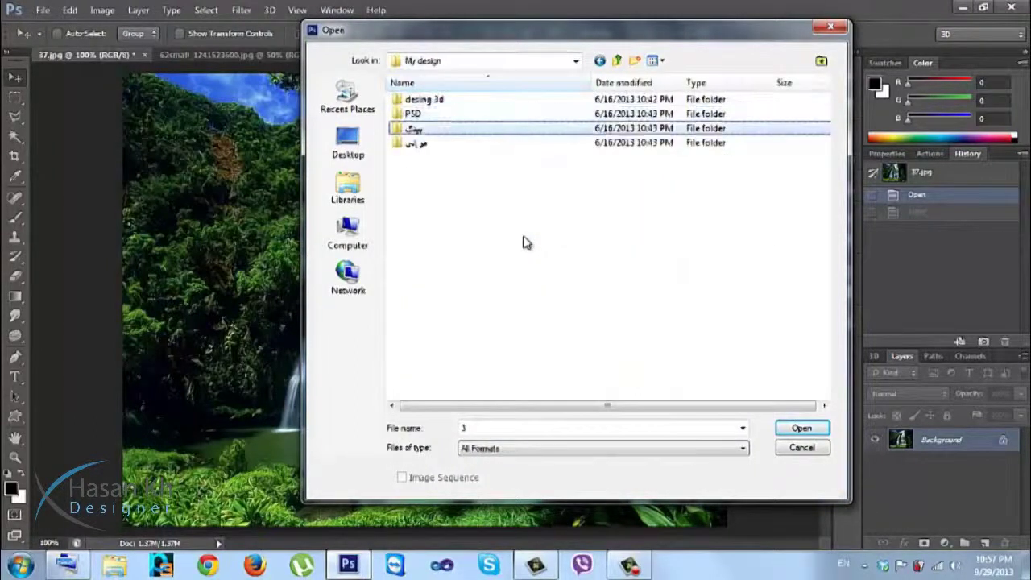
pyautogui.press('Return')
pyautogui.press('Down')
pyautogui.press('Down')
pyautogui.press('Down')
pyautogui.press('Down')
pyautogui.press('Down')
pyautogui.press('Up')
pyautogui.press('Down')
pyautogui.press('Down')
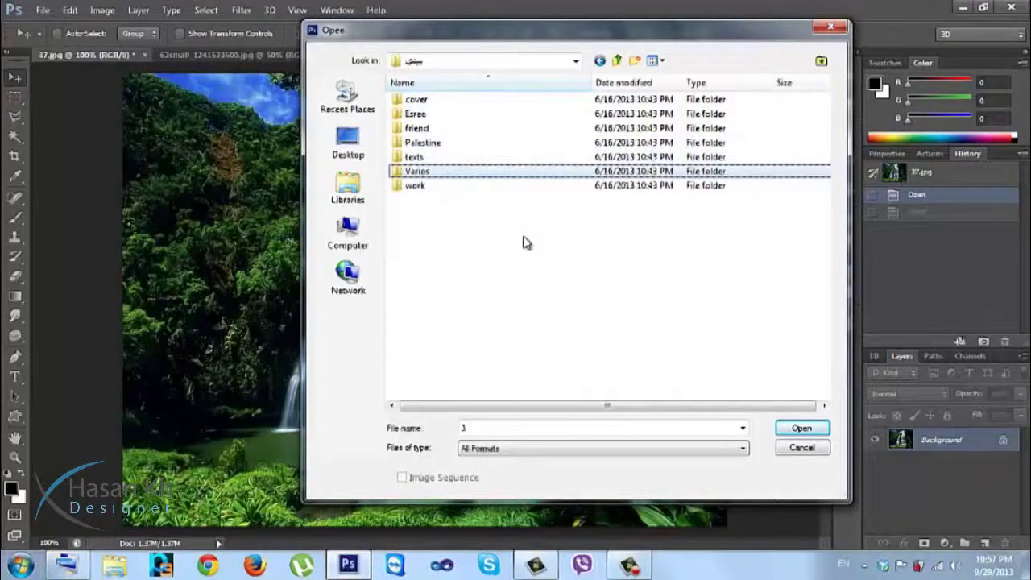
pyautogui.press('Return')
# Look through the image thumbnails in the Varios folder for sample designs made with filters.
pyautogui.press('h')
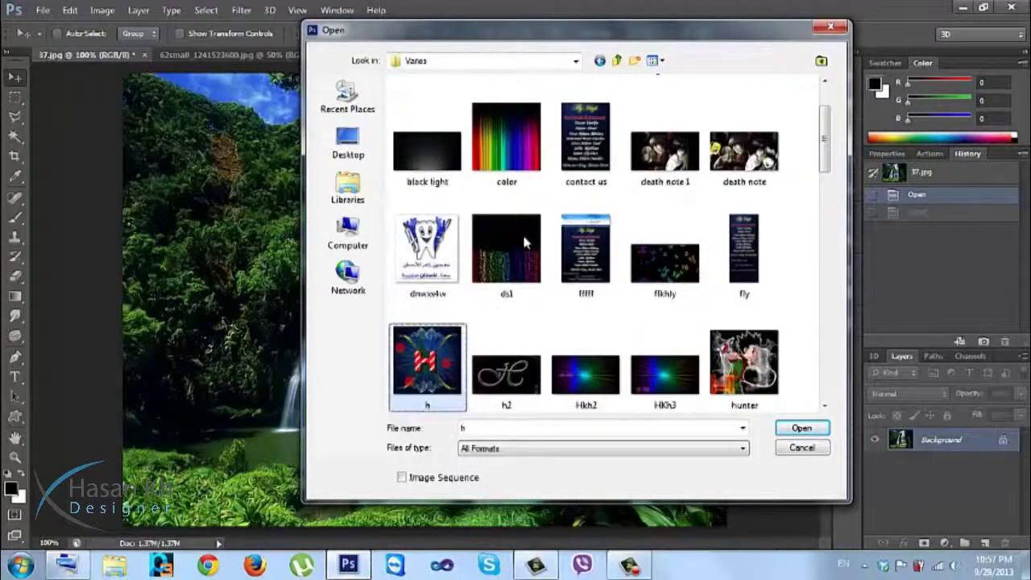
pyautogui.press('Down')
pyautogui.press('Down')
pyautogui.press('Down')
pyautogui.press('Down')
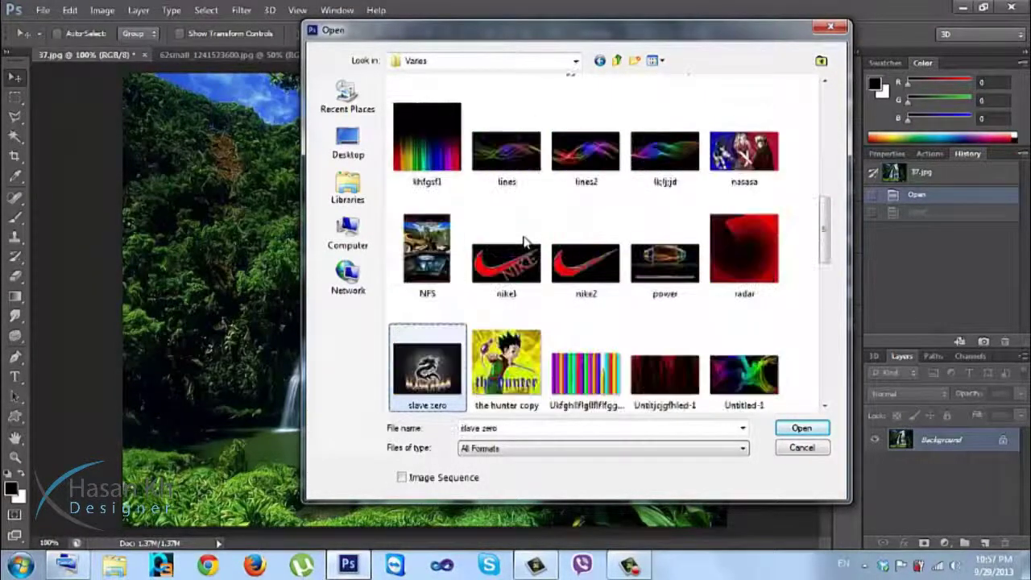
pyautogui.press('Down')
pyautogui.press('Up')
pyautogui.press('Up')
pyautogui.press('Up')
pyautogui.press('Down')
pyautogui.press('Down')
pyautogui.press('Down')
pyautogui.press('Down')
pyautogui.press('Down')
pyautogui.press('Down')
pyautogui.press('Down')
pyautogui.press('Down')
pyautogui.press('Down')
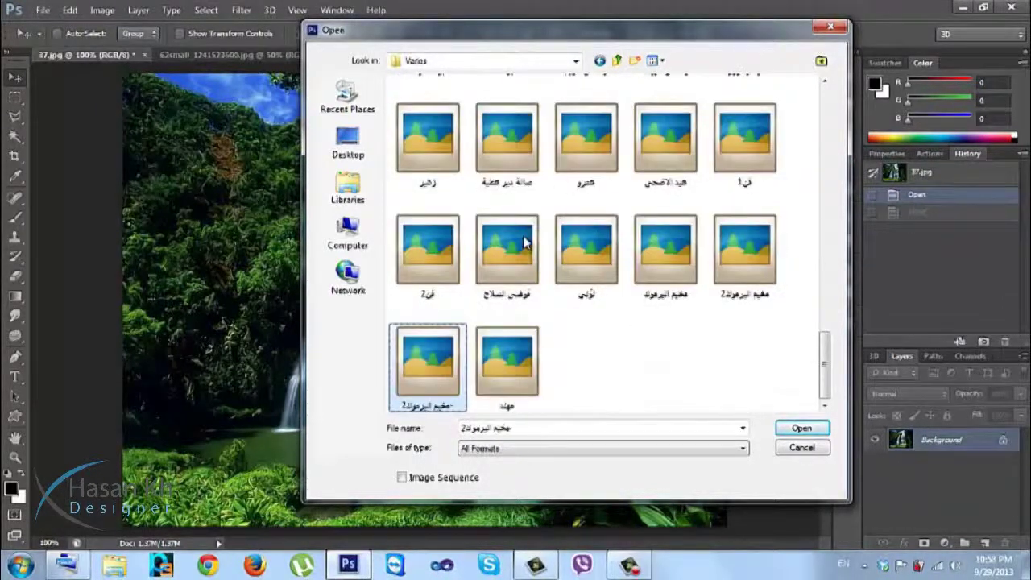
pyautogui.press('Up')
pyautogui.press('Up')
pyautogui.press('Up')
pyautogui.press('Up')
pyautogui.press('Up')
pyautogui.press('Up')
pyautogui.press('Up')
pyautogui.press('Down')
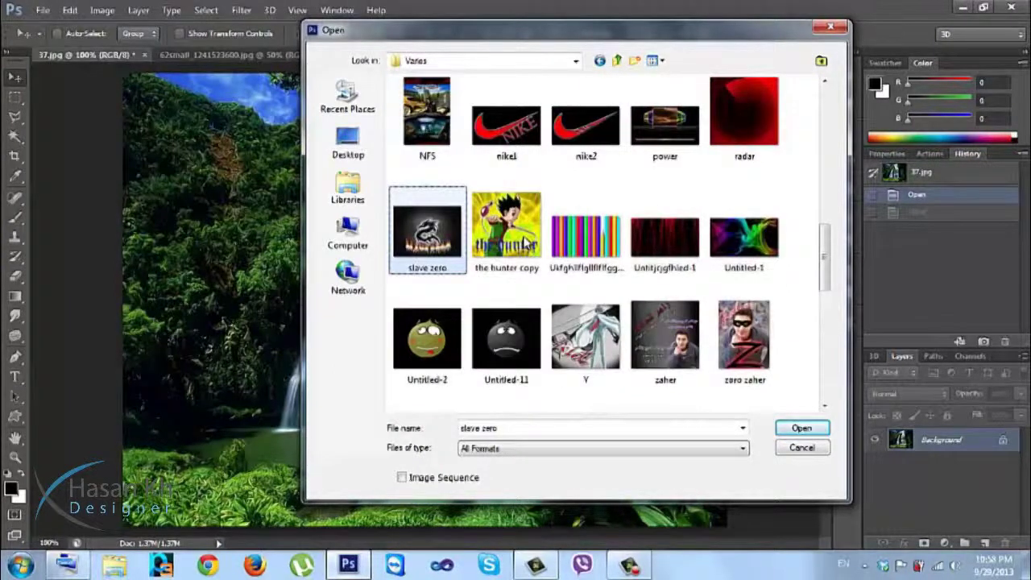
pyautogui.press('Up')
pyautogui.press('Right')
pyautogui.press('Right')
pyautogui.press('Right')
pyautogui.press('Up')
pyautogui.press('Up')
pyautogui.press('Right')
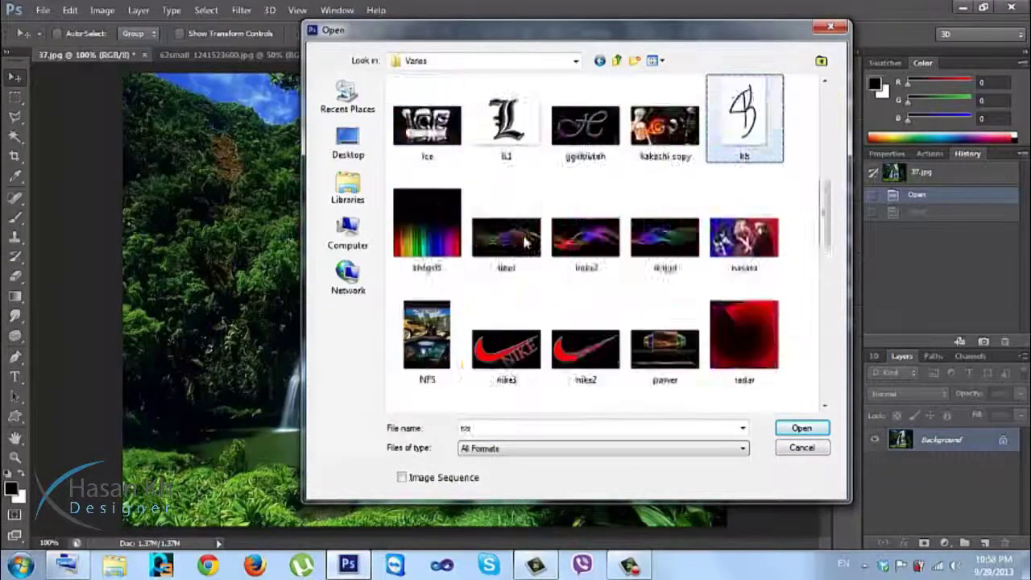
# Open the images color and ds1 together to view them, and close both again.
pyautogui.press('Up')
pyautogui.press('Up')
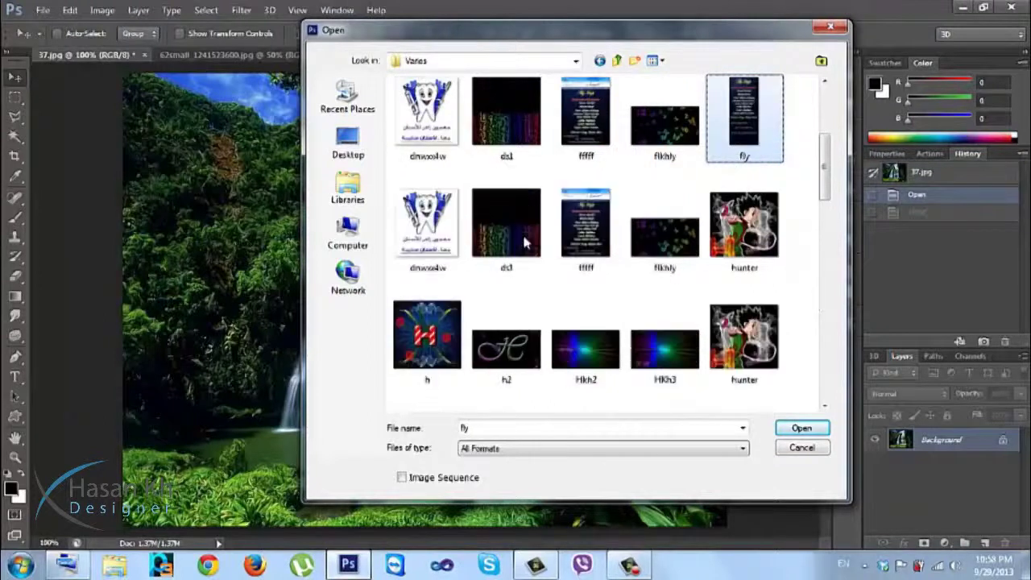
pyautogui.press('Up')
pyautogui.press('Left')
pyautogui.press('Left')
pyautogui.press('Left')
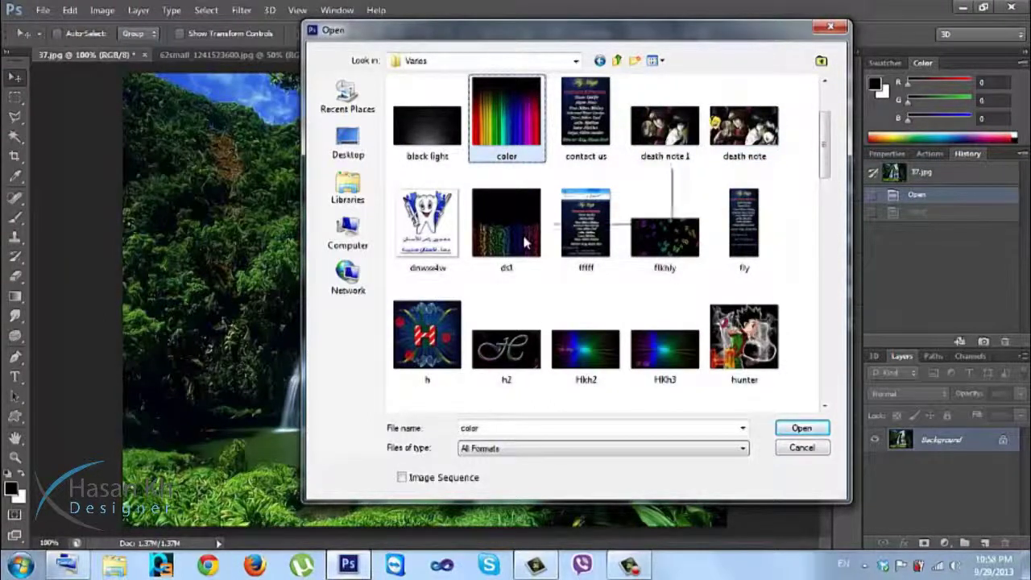
pyautogui.keyDown('ctrl'); pyautogui.click(524, 242); pyautogui.keyUp('ctrl')
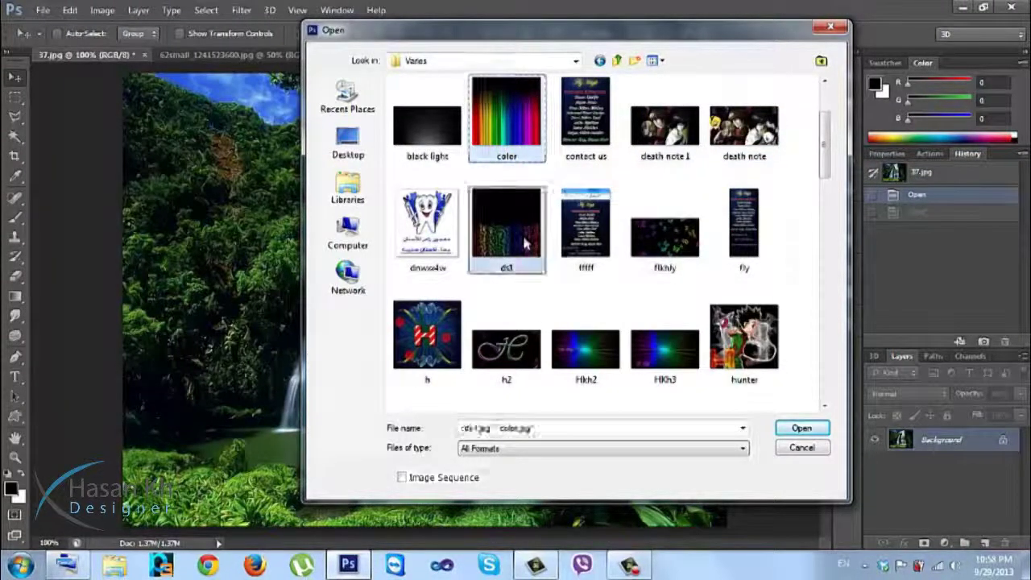
pyautogui.press('Return')
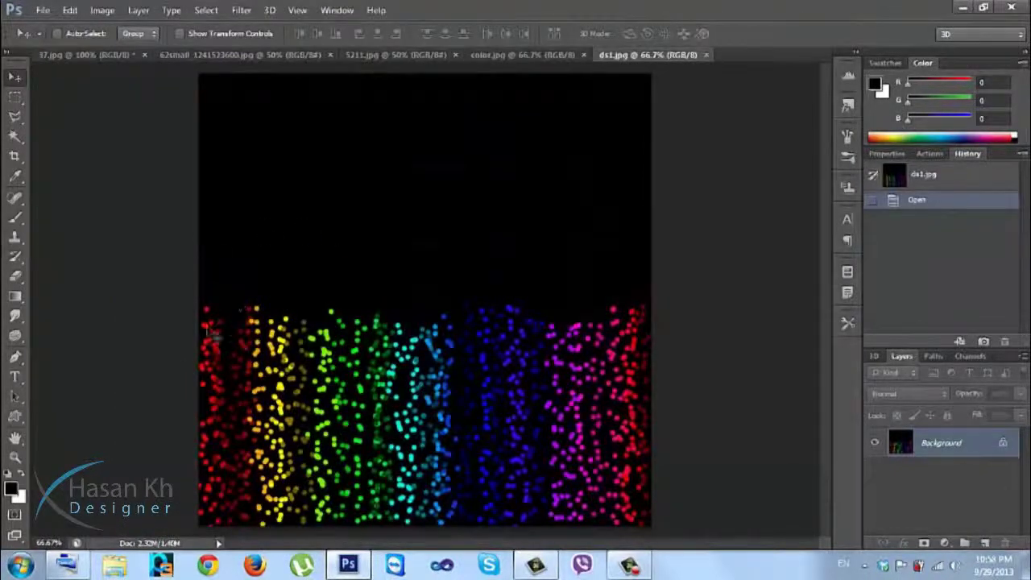
pyautogui.click(706, 55)
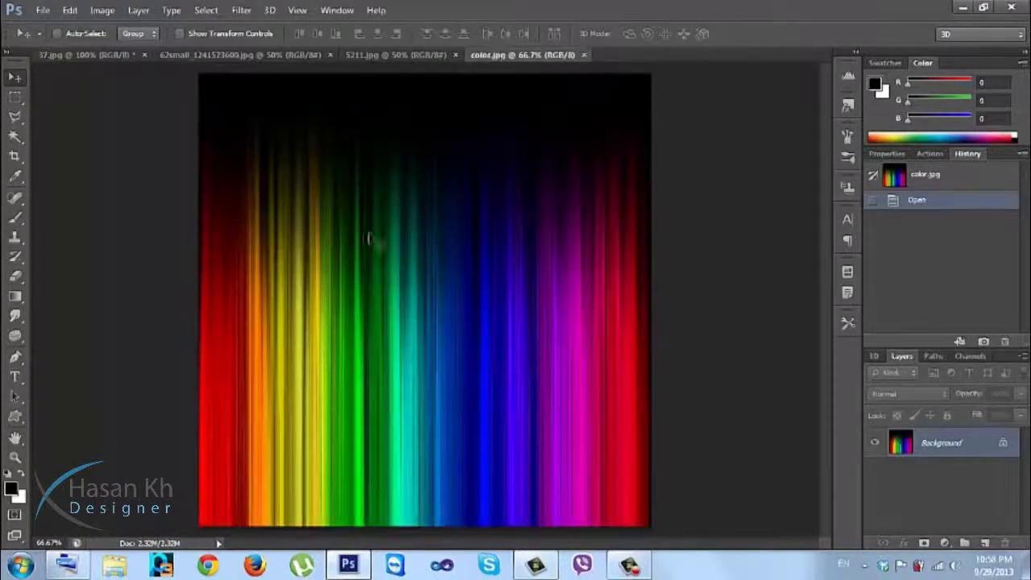
pyautogui.click(584, 54)
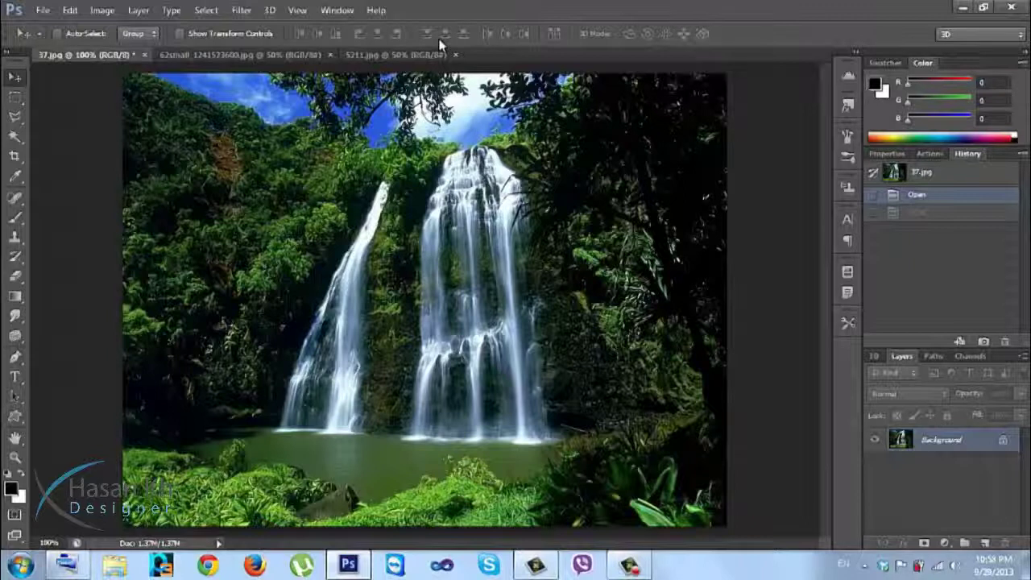
# Try the ZigZag distortion on the photo with Amount 30 and the Pond Ripples style, and undo the filter.
pyautogui.click(243, 10)
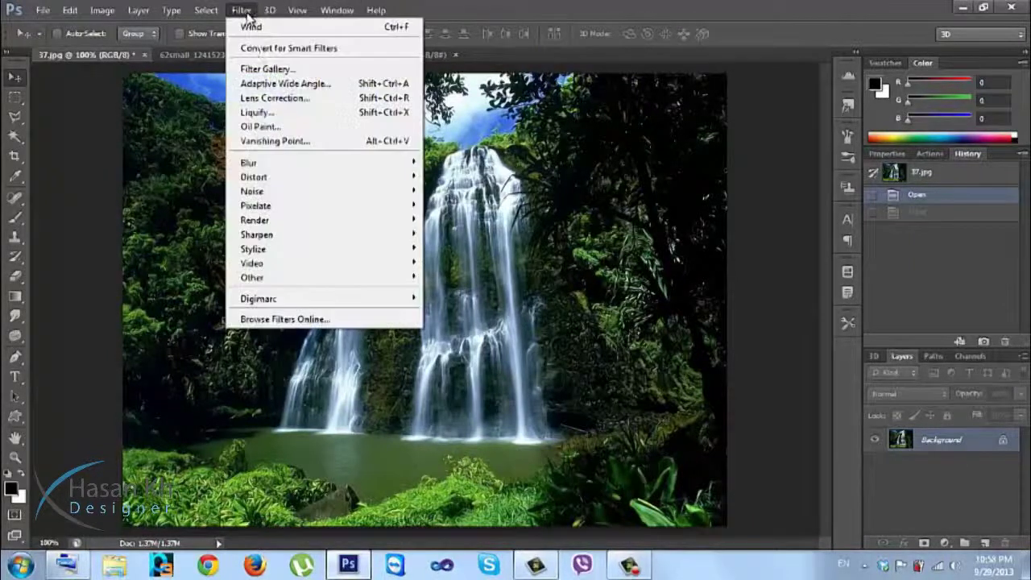
pyautogui.moveTo(266, 185)
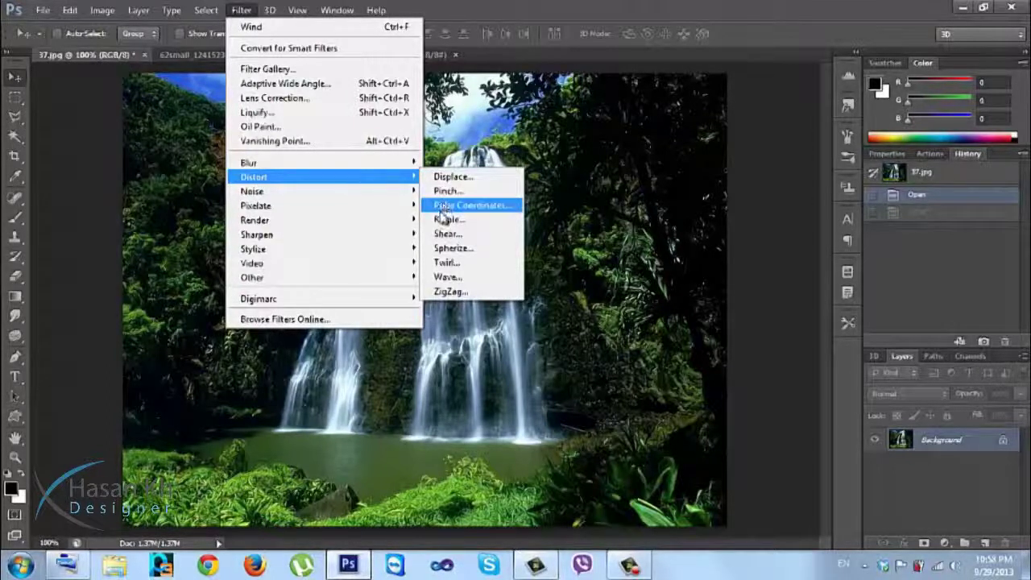
pyautogui.click(448, 292)
pyautogui.moveTo(469, 330); pyautogui.dragTo(480, 329)
pyautogui.click(368, 295)
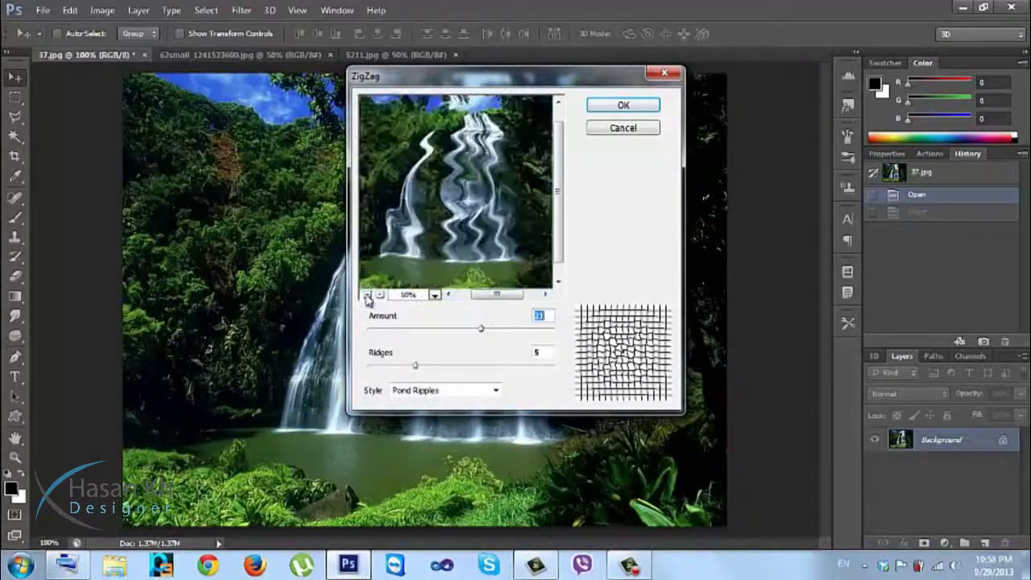
pyautogui.moveTo(481, 330); pyautogui.dragTo(490, 329)
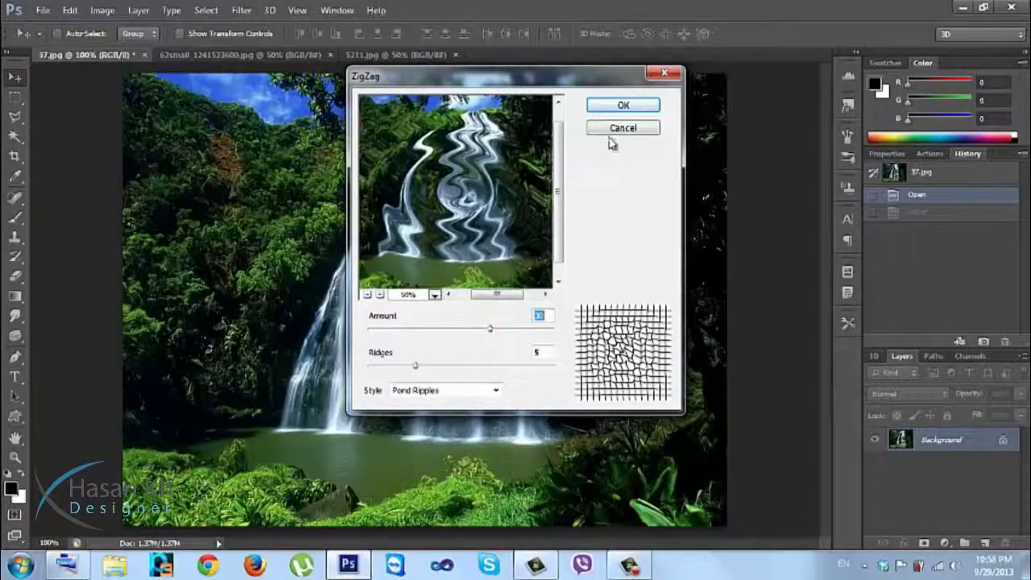
pyautogui.click(621, 105)
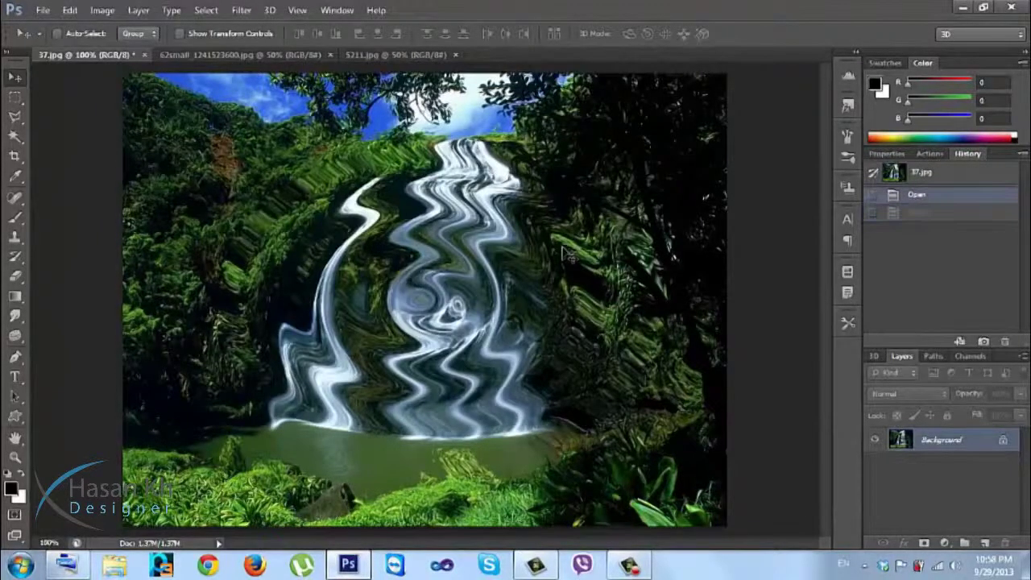
pyautogui.click(242, 10)
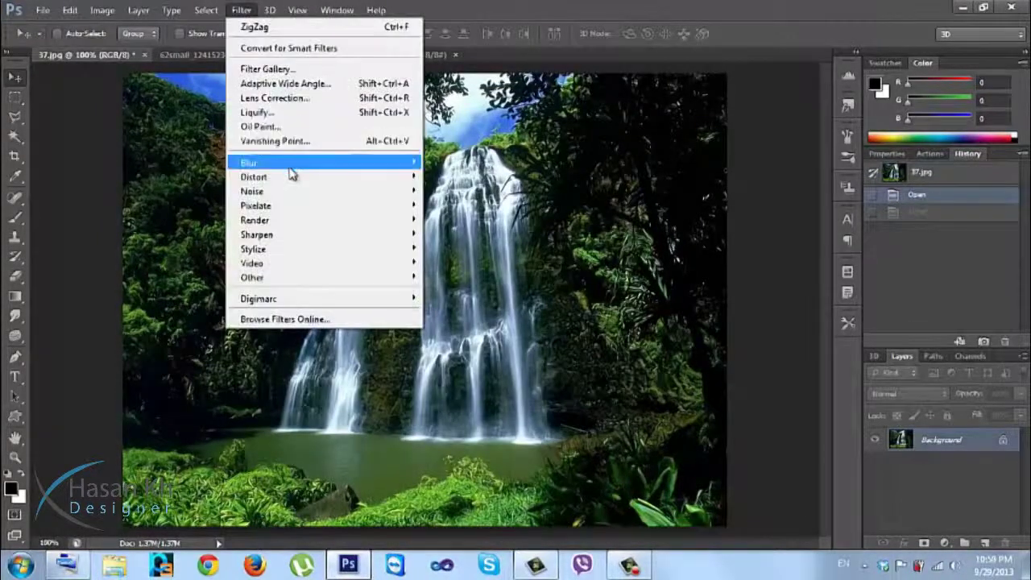
pyautogui.click(489, 7)
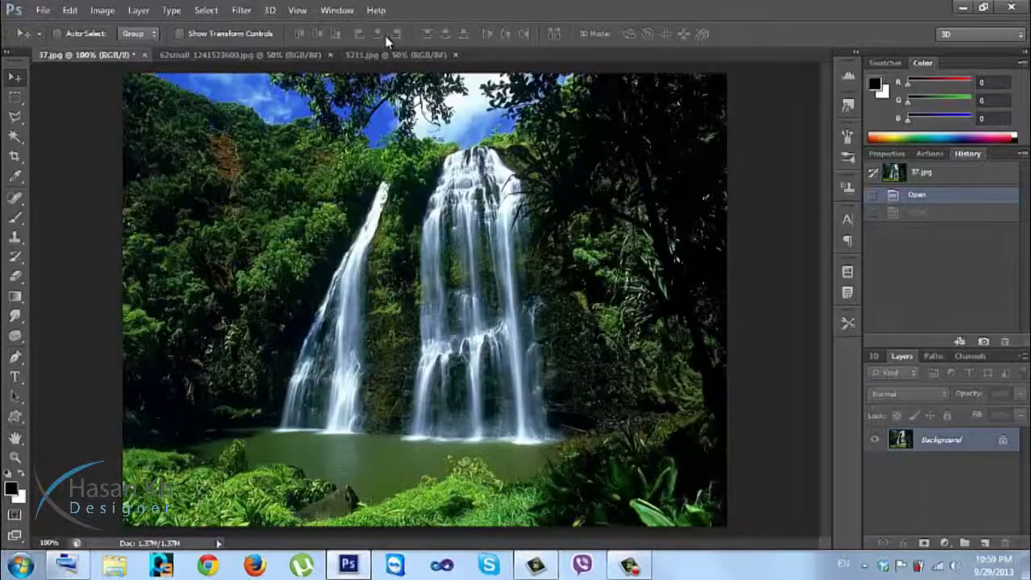
# Start a new document and choose the Cover preset of 851 × 315 pixels at 100 pixels/inch.
pyautogui.click(42, 11)
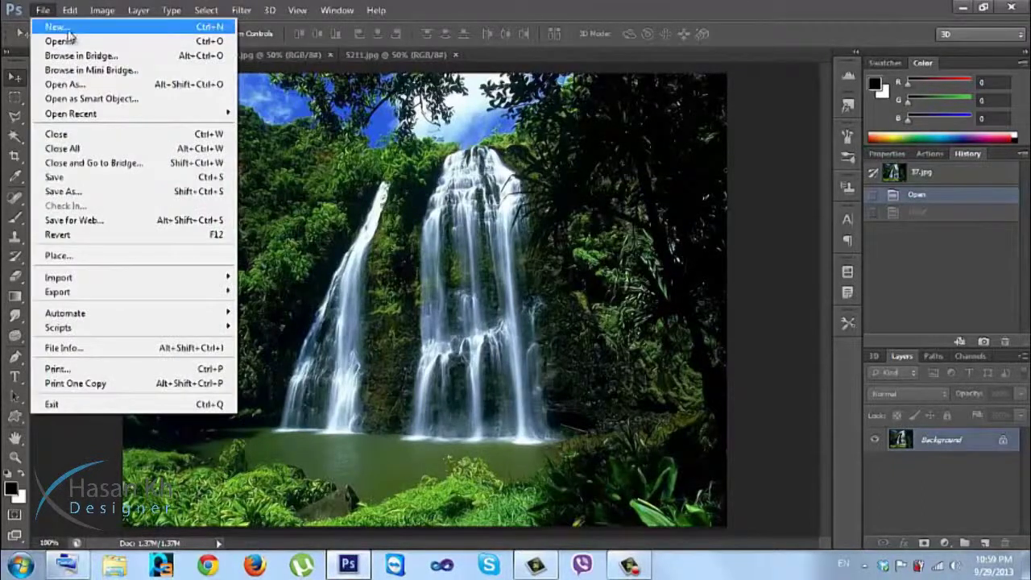
pyautogui.click(68, 29)
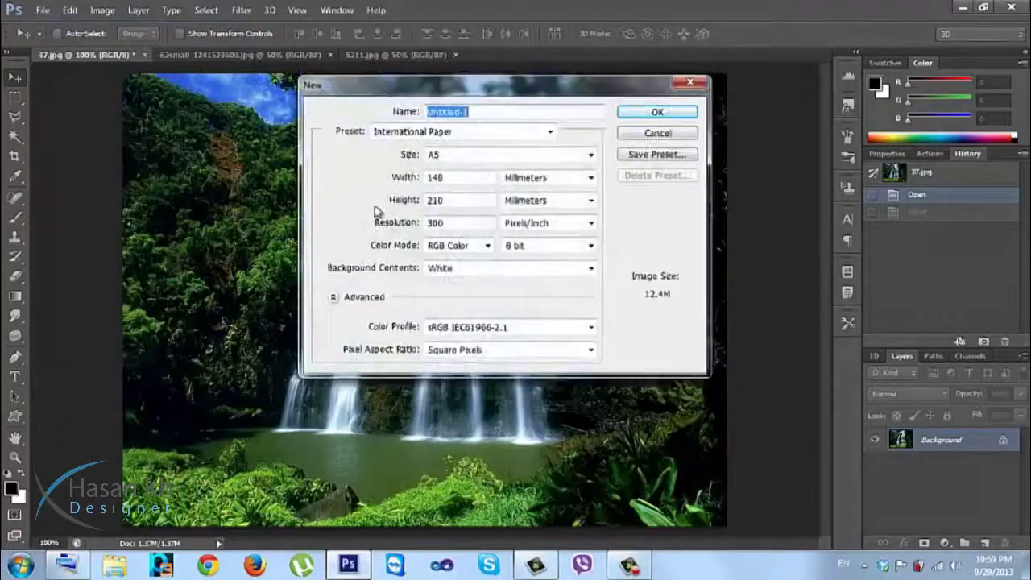
pyautogui.moveTo(476, 223); pyautogui.dragTo(401, 226)
pyautogui.click(451, 223)
pyautogui.doubleClick(452, 222)
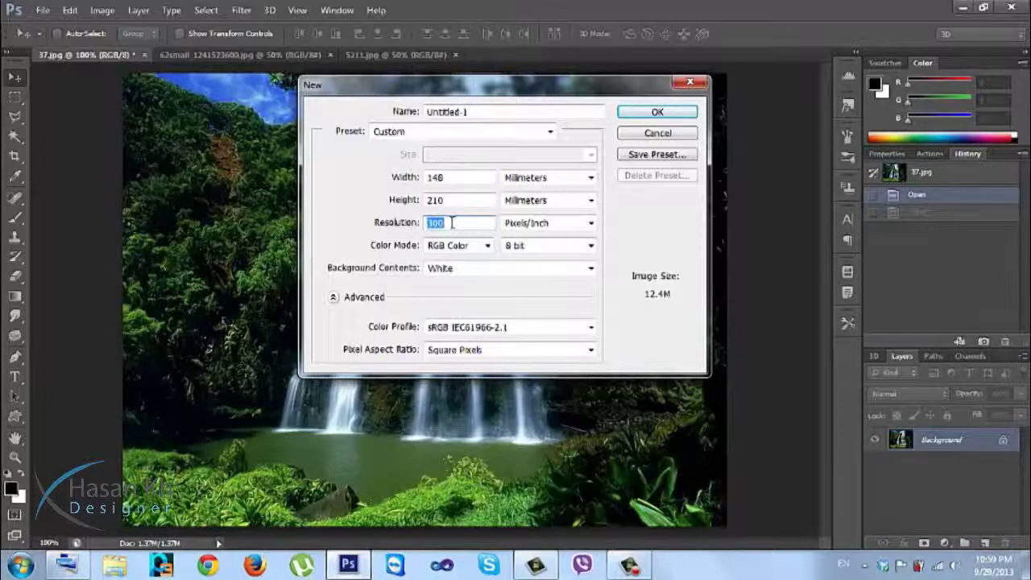
pyautogui.click(480, 133)
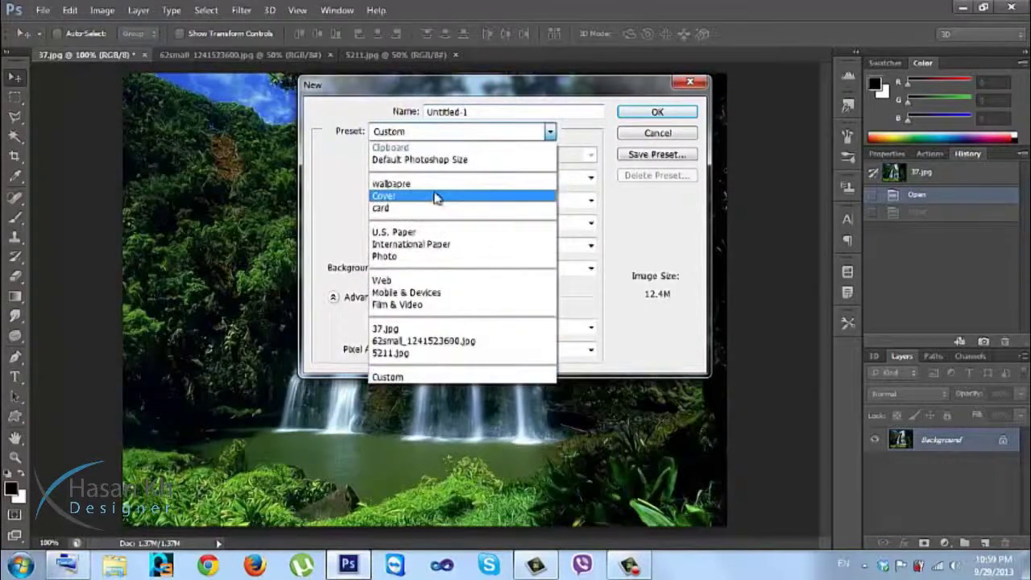
pyautogui.click(435, 197)
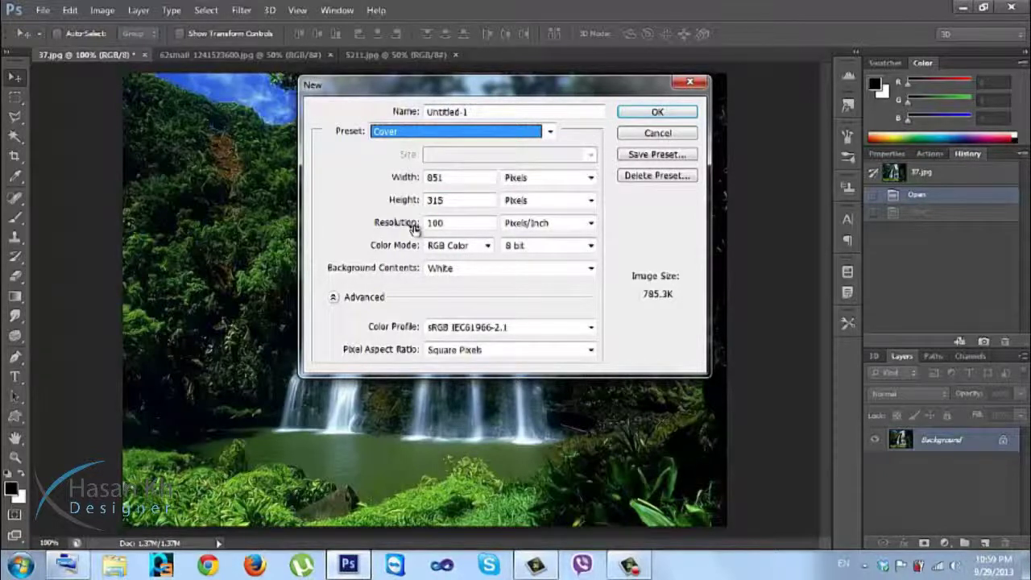
# Go through the width, height and resolution fields of the Cover preset in the new document settings.
pyautogui.click(444, 178)
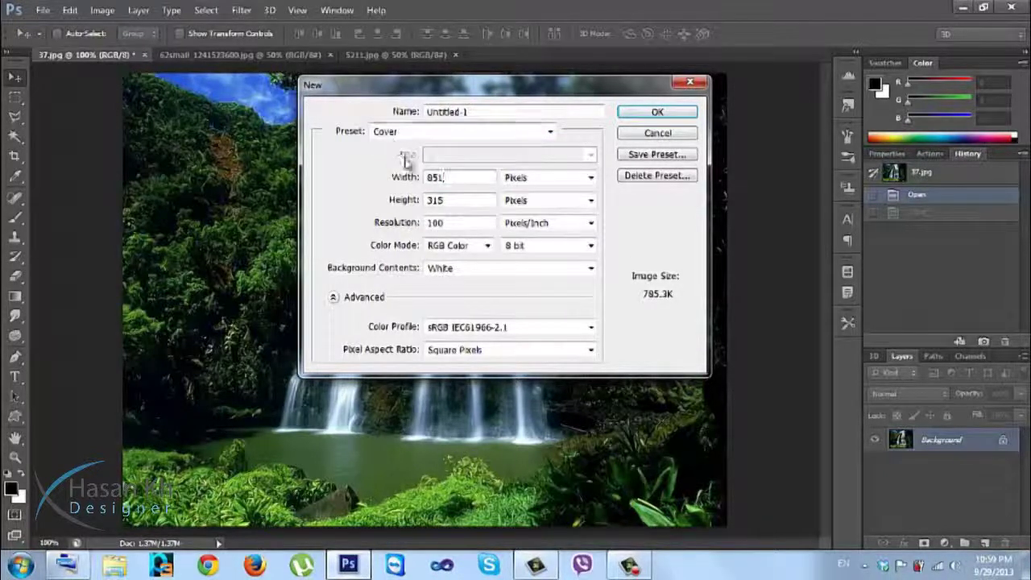
pyautogui.click(444, 200)
pyautogui.click(448, 220)
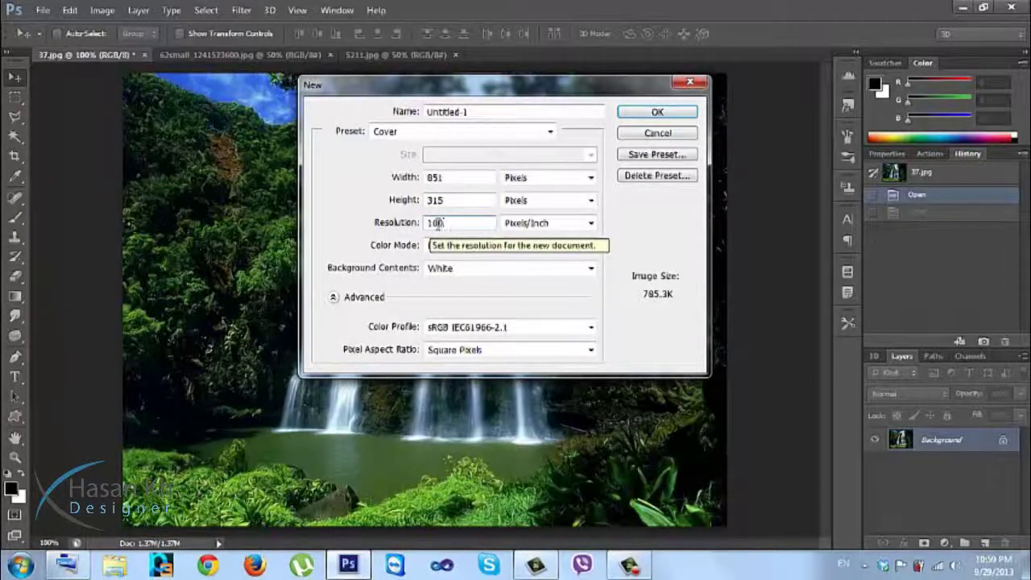
# Switch the new document's preset to Web and to wallpapre, highlighting the resolution of each preset.
pyautogui.click(432, 135)
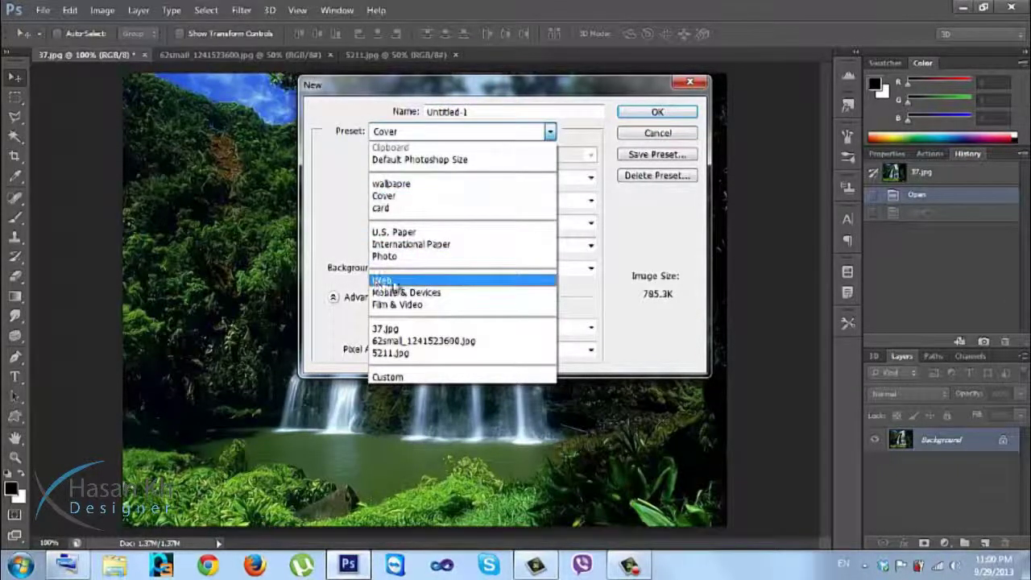
pyautogui.click(403, 282)
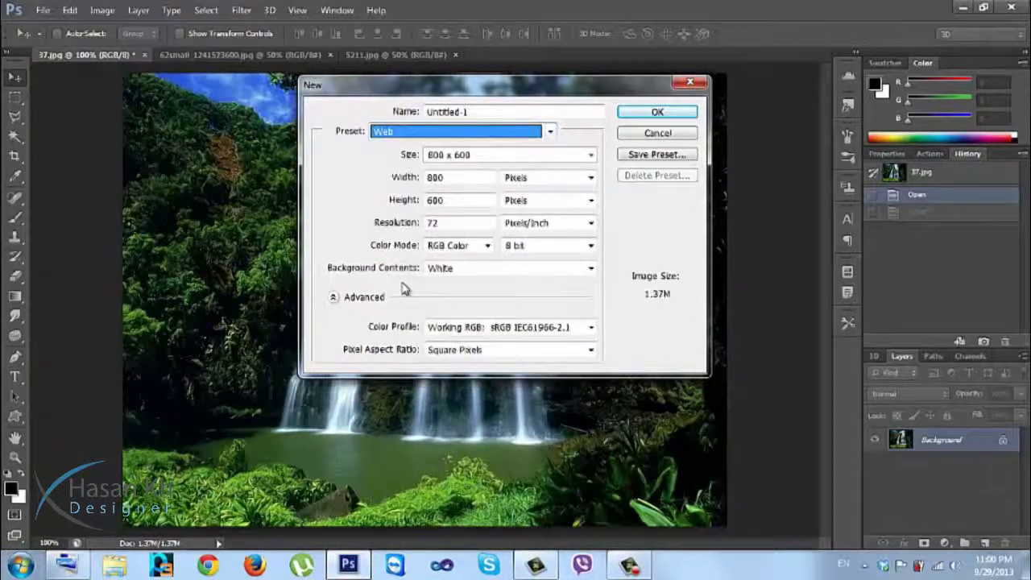
pyautogui.doubleClick(461, 225)
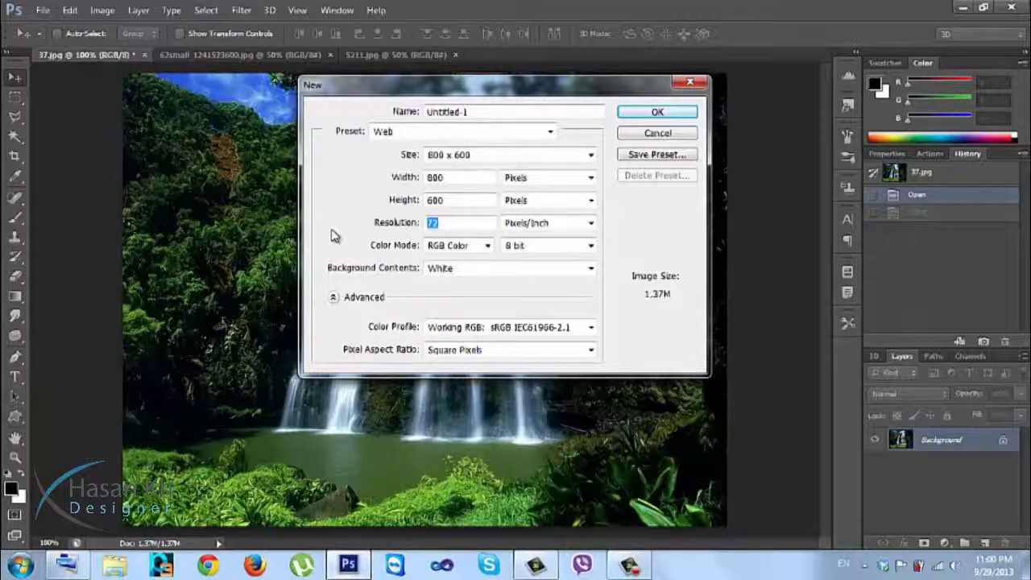
pyautogui.click(439, 135)
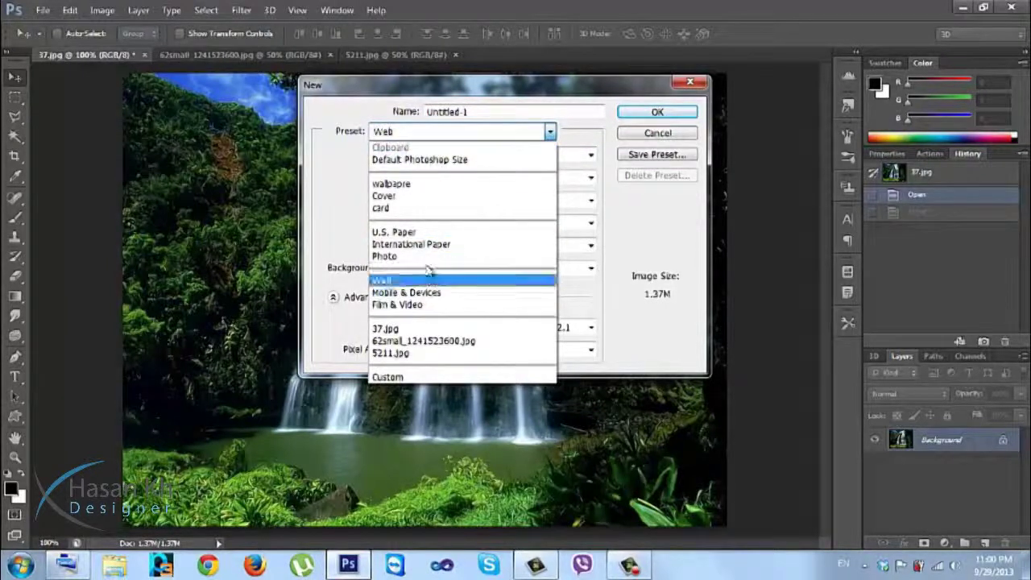
pyautogui.click(417, 184)
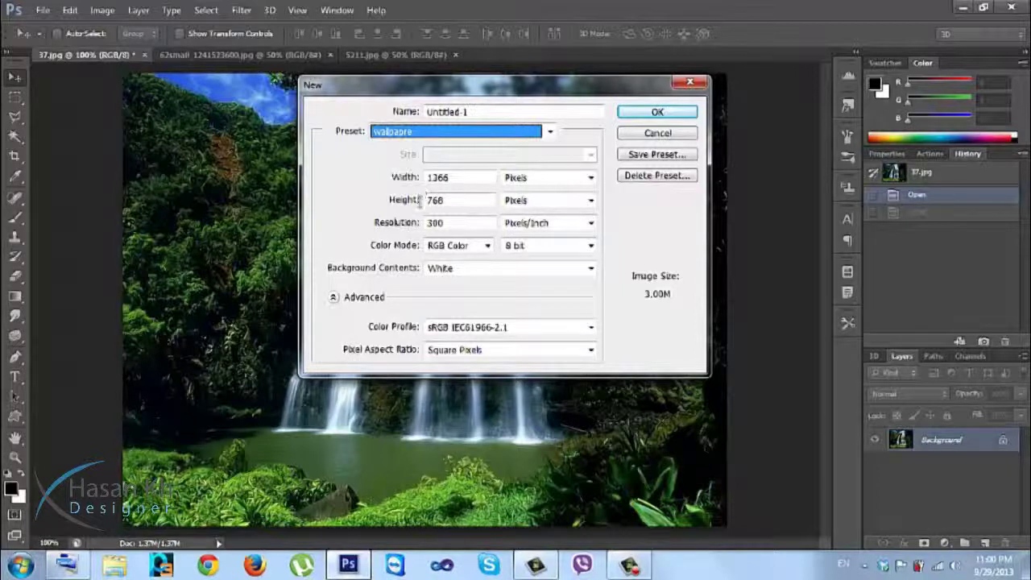
pyautogui.moveTo(459, 224); pyautogui.dragTo(417, 226)
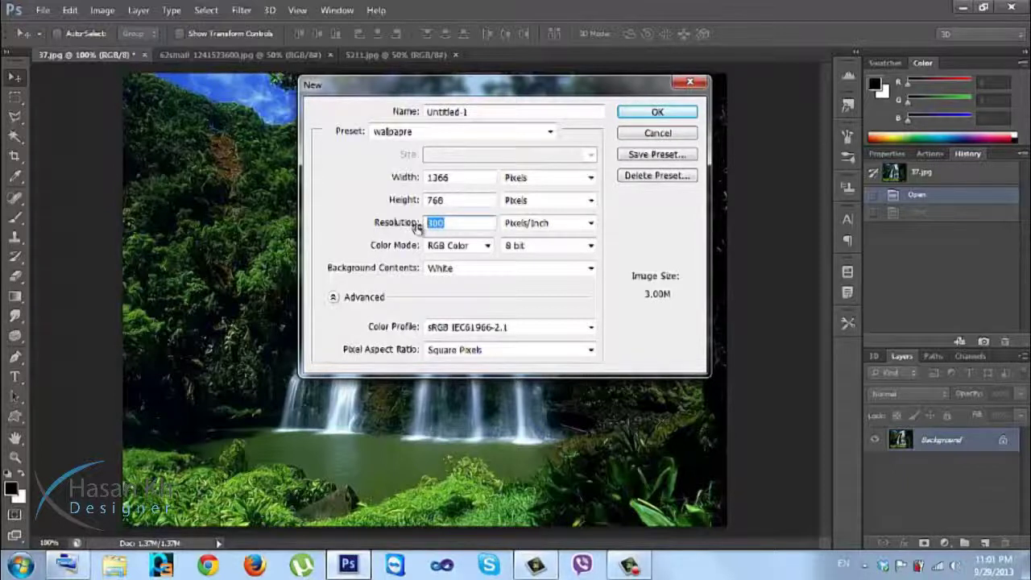
# Try the Pixels/Centimeter resolution unit, return to Pixels/Inch, and cancel the new document.
pyautogui.click(552, 232)
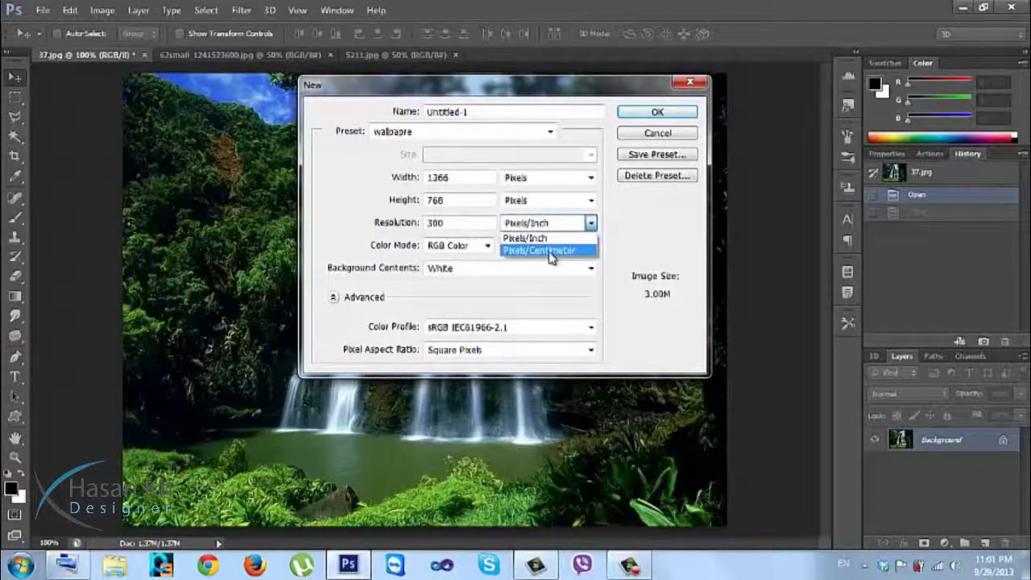
pyautogui.click(550, 250)
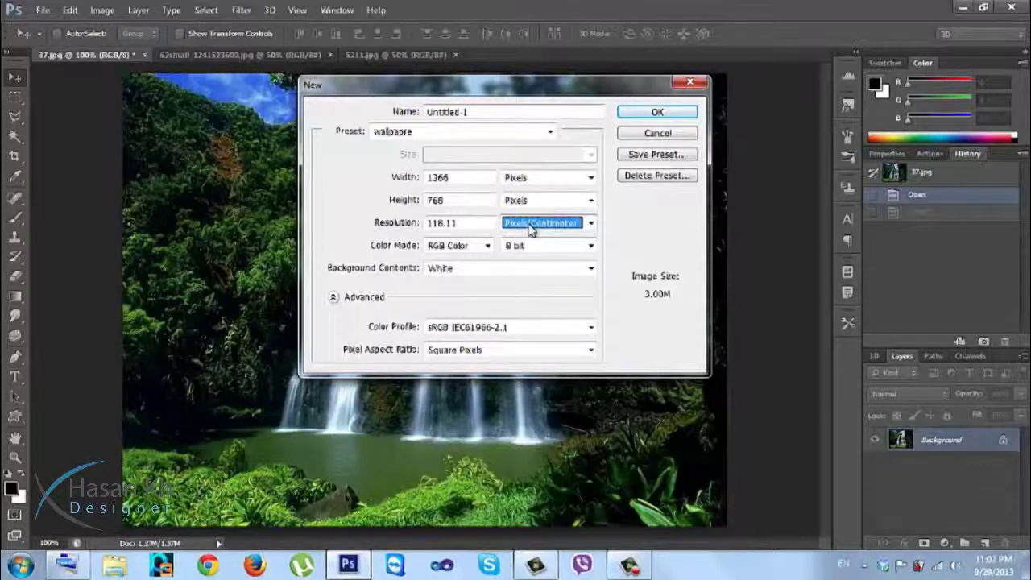
pyautogui.click(530, 229)
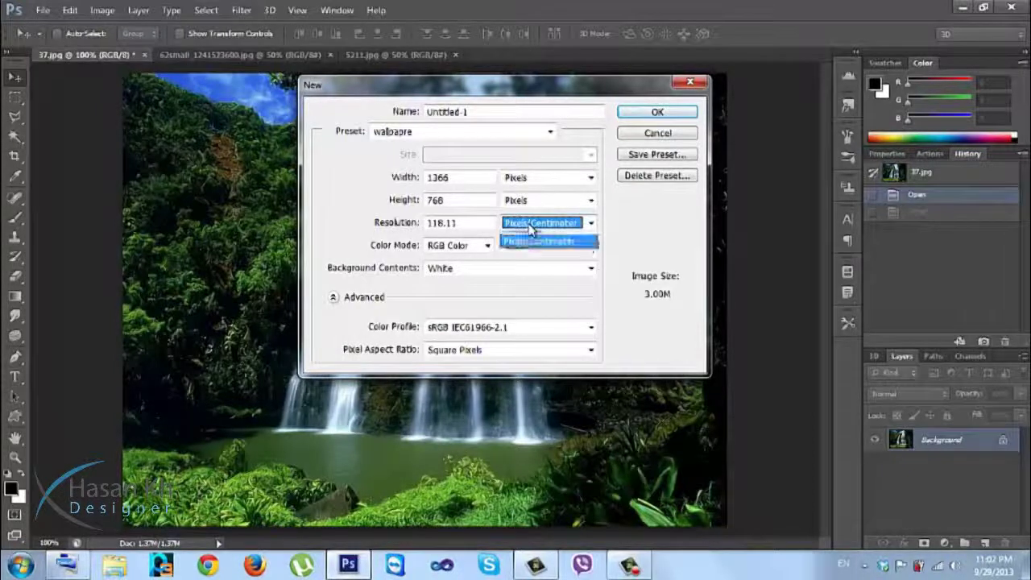
pyautogui.click(530, 238)
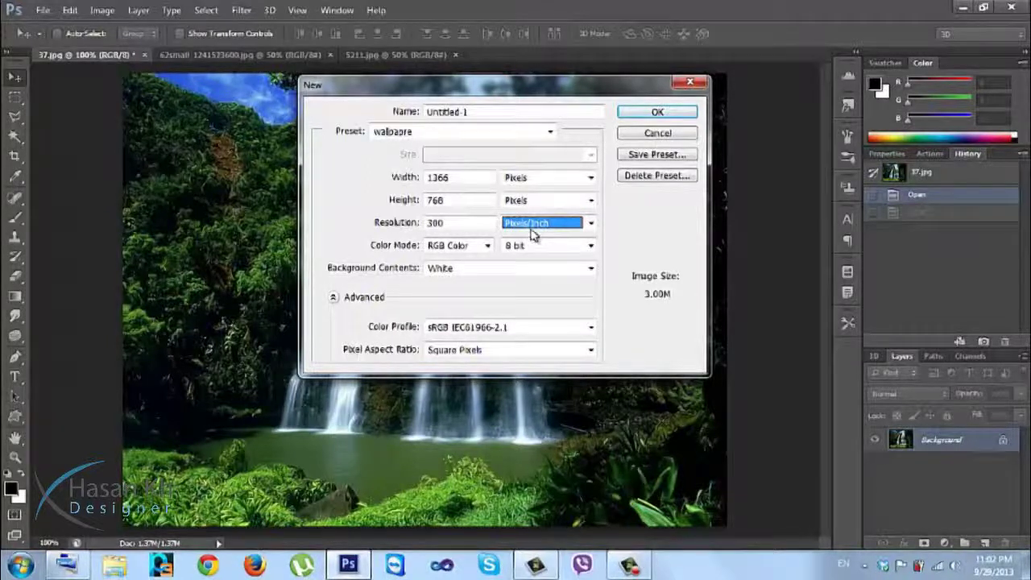
pyautogui.click(535, 227)
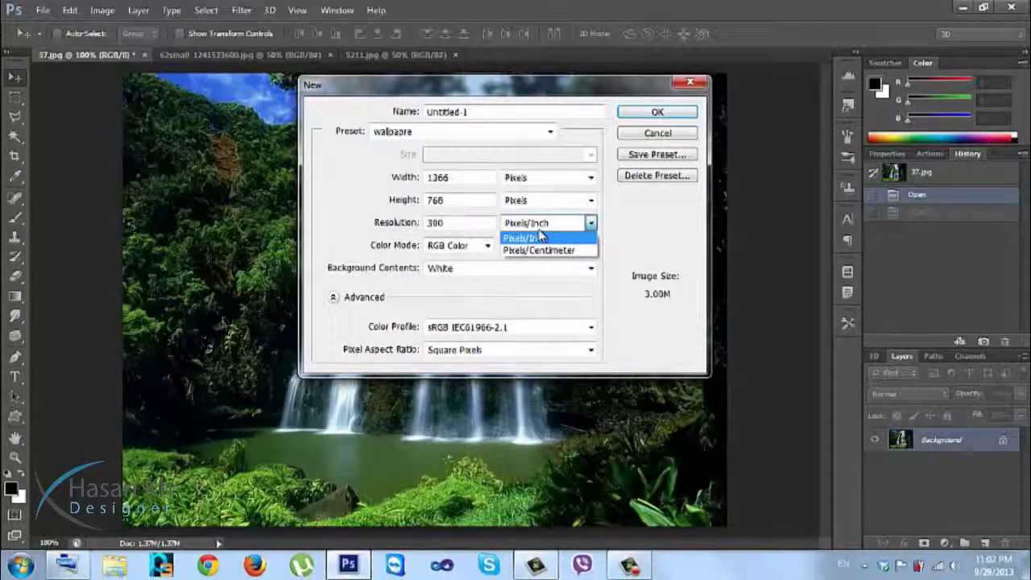
pyautogui.click(541, 237)
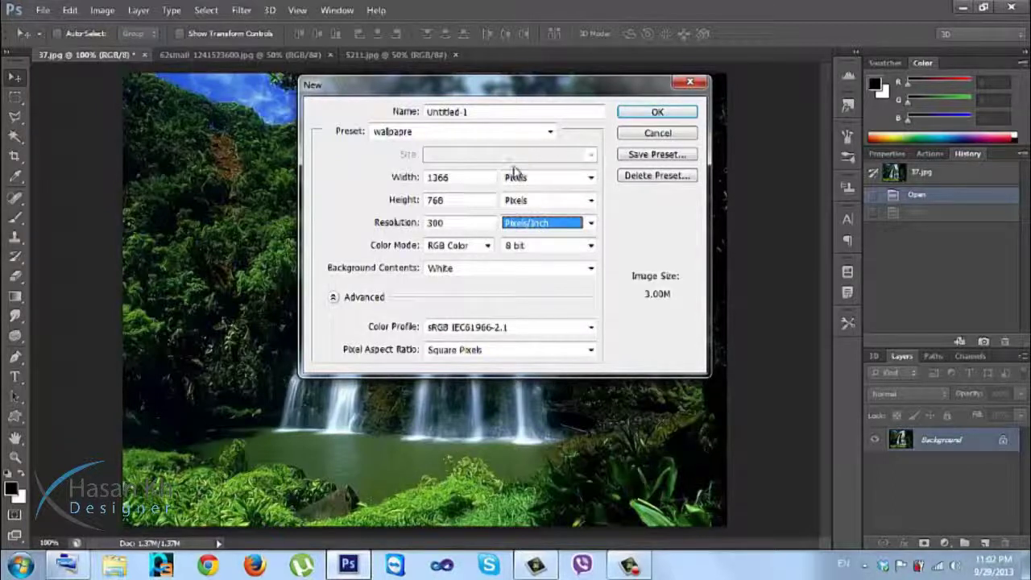
pyautogui.moveTo(456, 225); pyautogui.dragTo(419, 223)
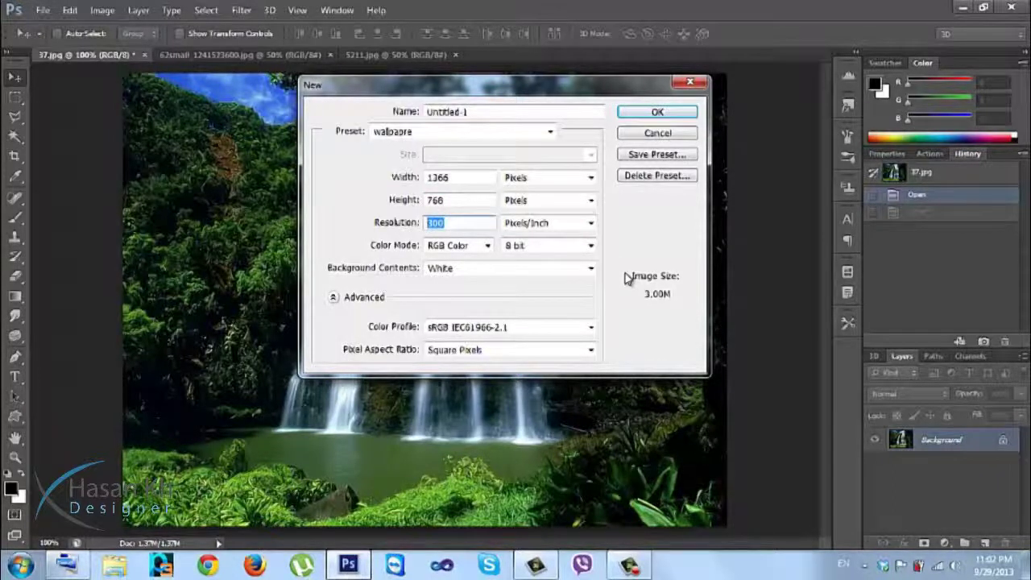
pyautogui.click(691, 133)
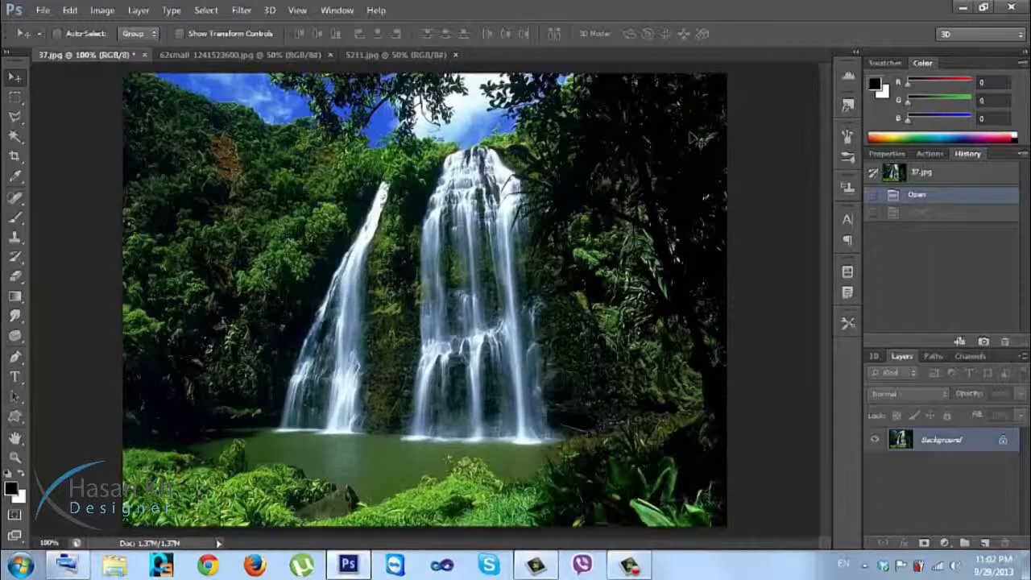
# Start saving photo 37 under the Photoshop (*.PSD;*.PDD) format, look through the available formats, and cancel the save.
pyautogui.click(44, 10)
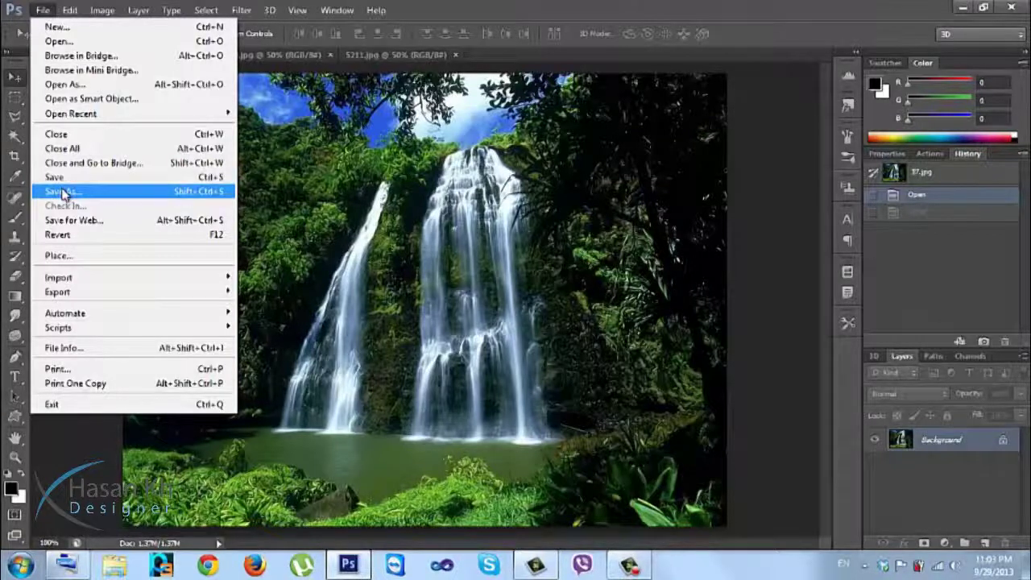
pyautogui.click(63, 194)
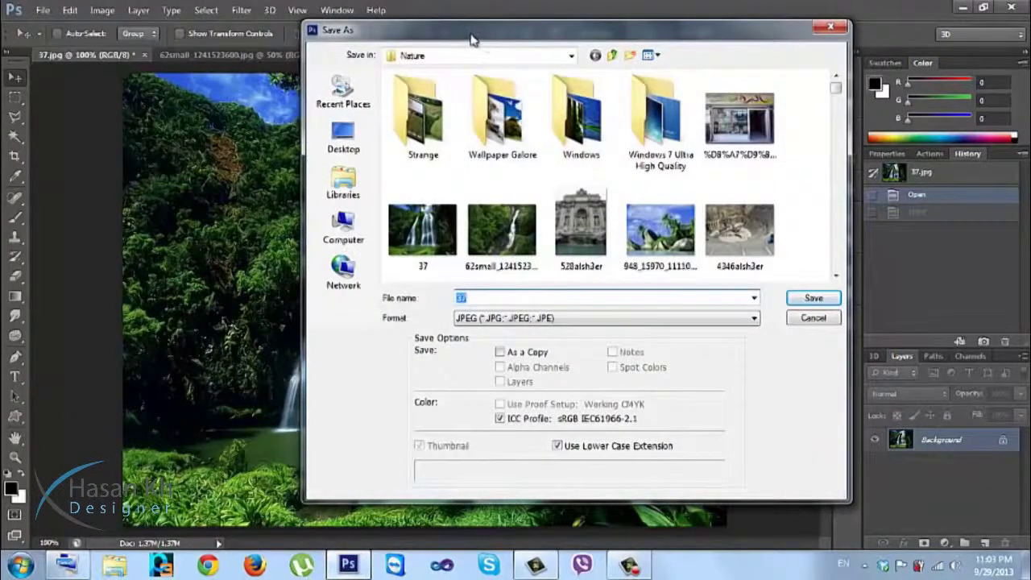
pyautogui.moveTo(475, 32); pyautogui.dragTo(387, 32)
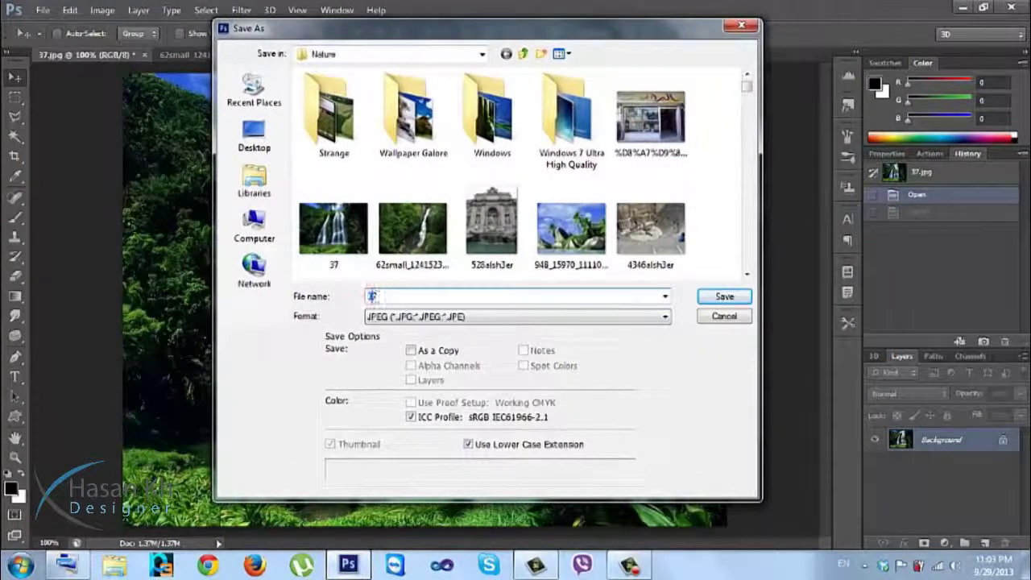
pyautogui.click(415, 319)
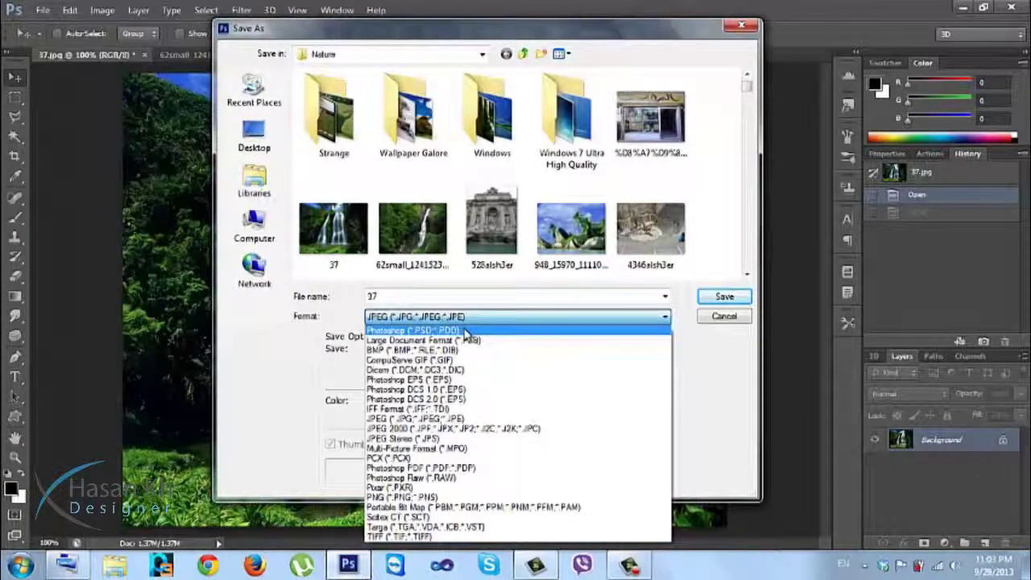
pyautogui.click(465, 332)
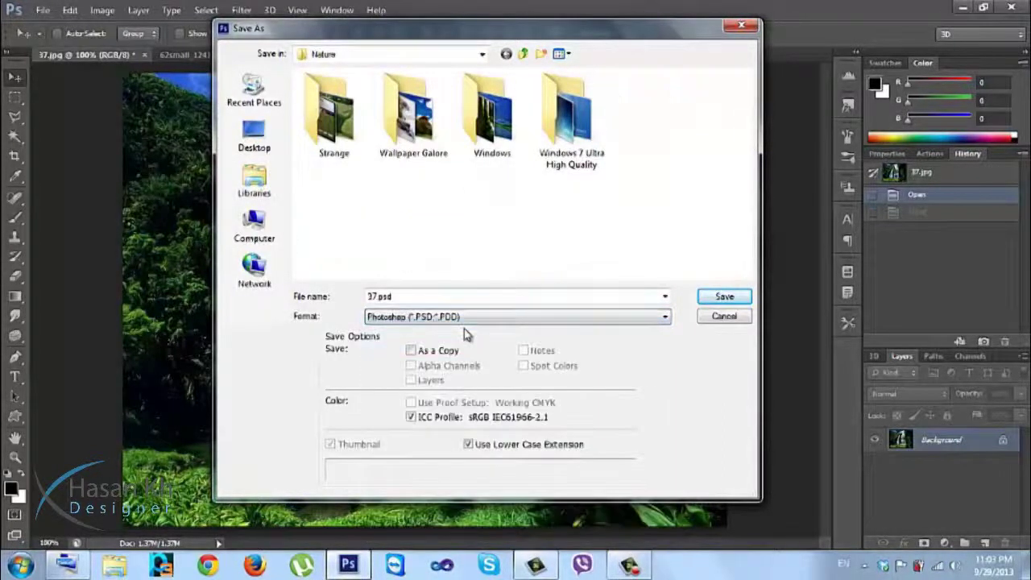
pyautogui.click(456, 319)
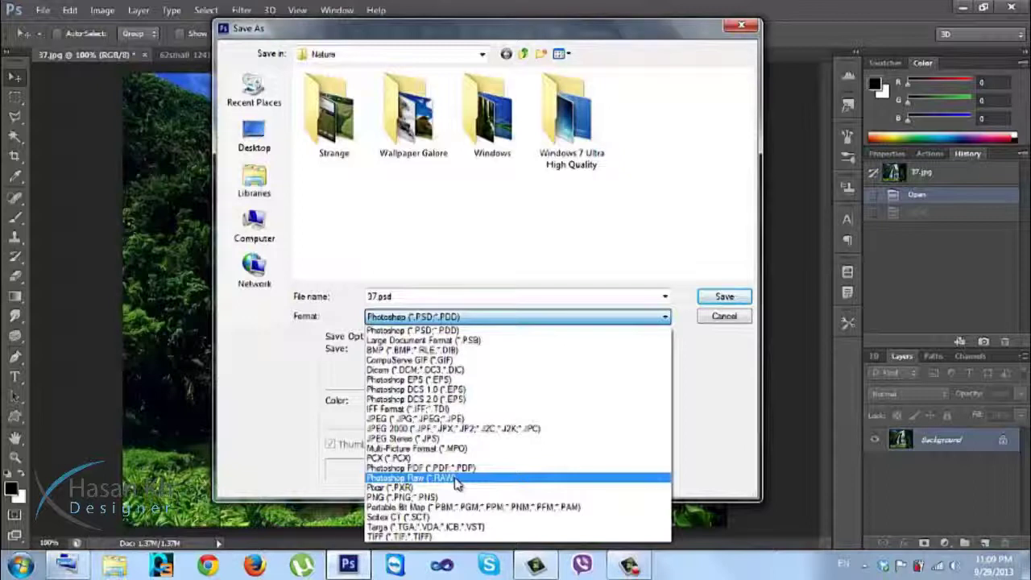
pyautogui.click(469, 331)
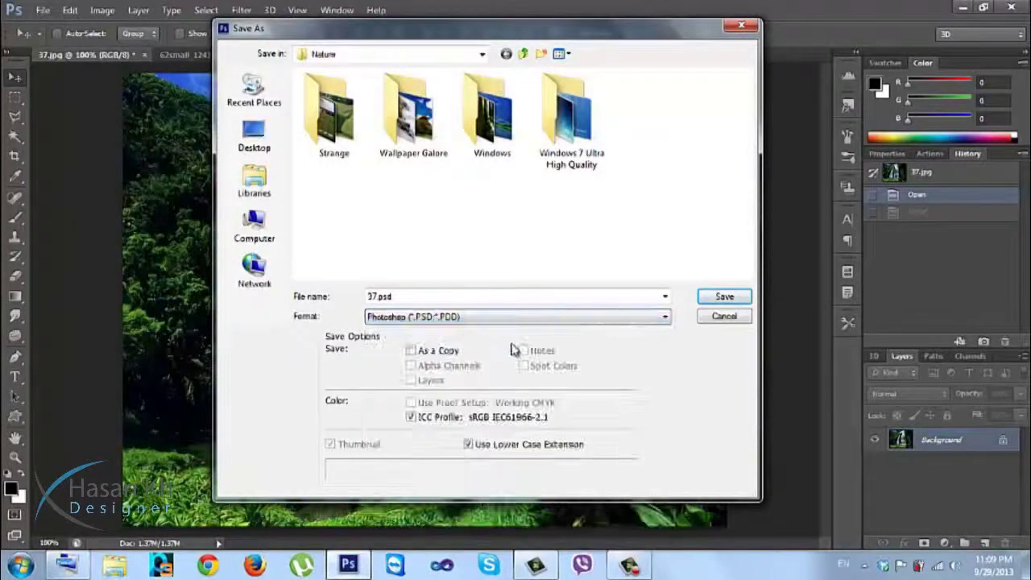
pyautogui.click(708, 318)
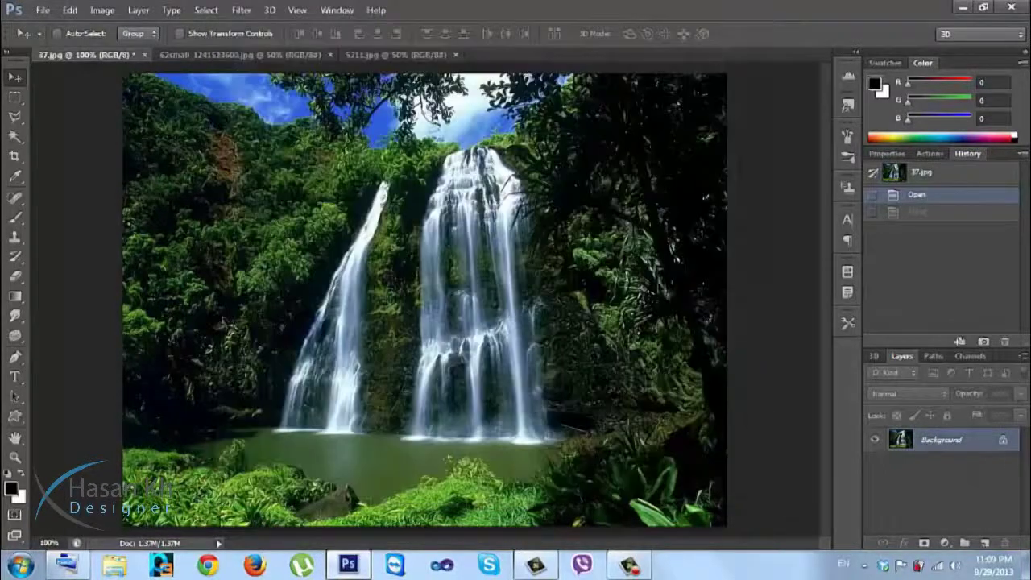
# Convert the waterfall photo to Grayscale mode, discarding its color information.
pyautogui.click(113, 10)
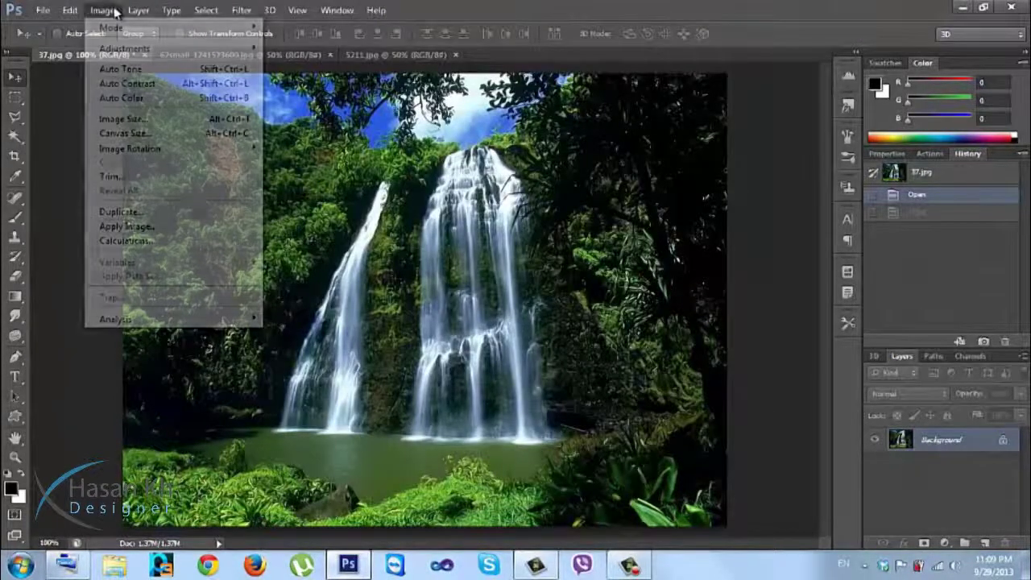
pyautogui.moveTo(123, 29)
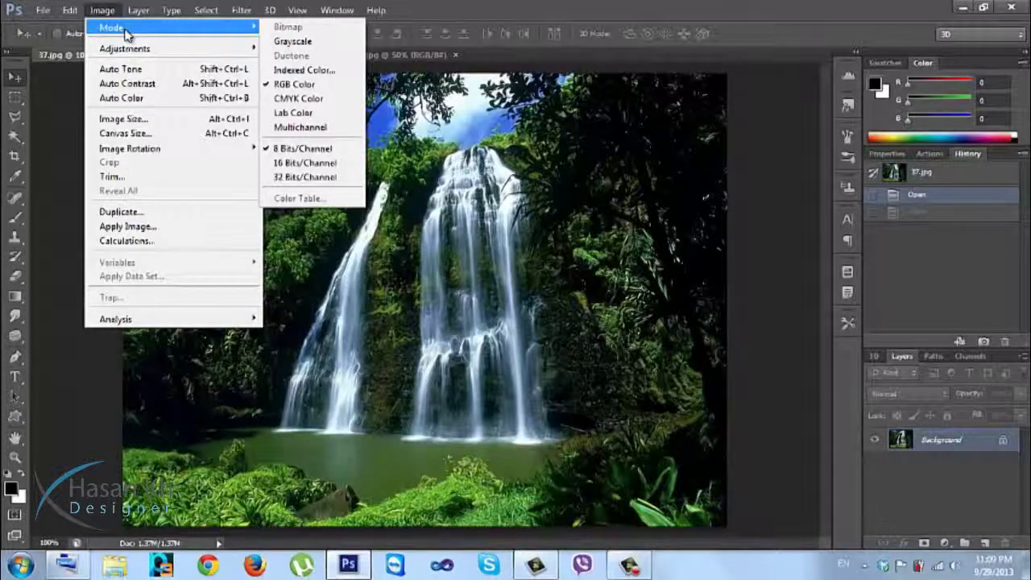
pyautogui.click(274, 46)
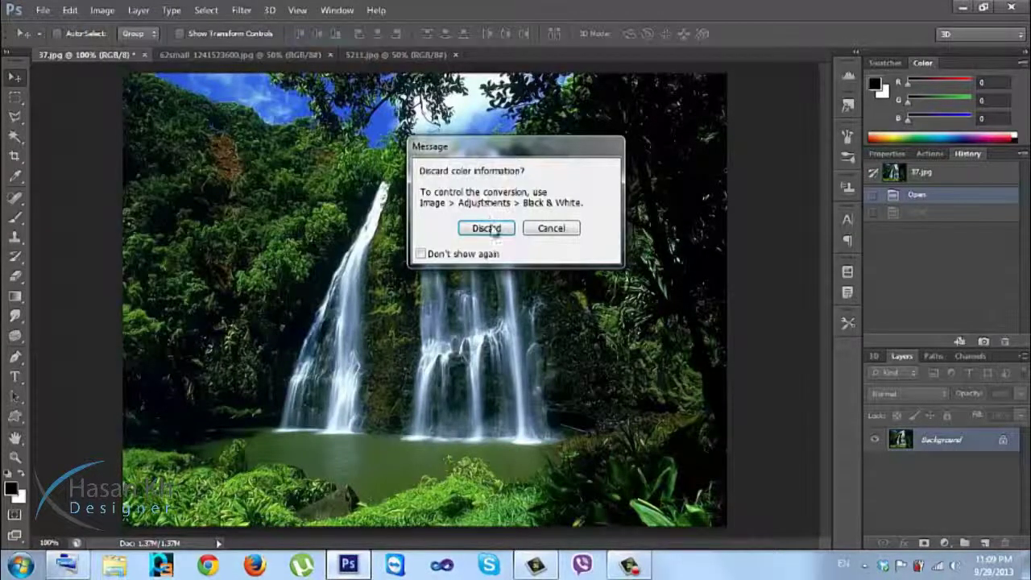
pyautogui.click(493, 229)
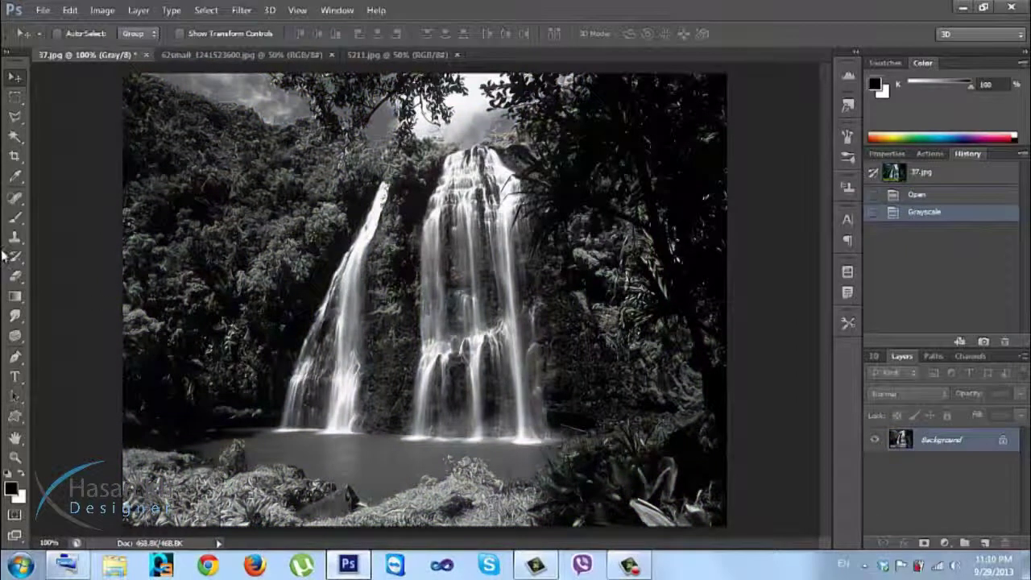
# Set the foreground color to pure red with an R value of 255.
pyautogui.click(14, 177)
pyautogui.click(11, 488)
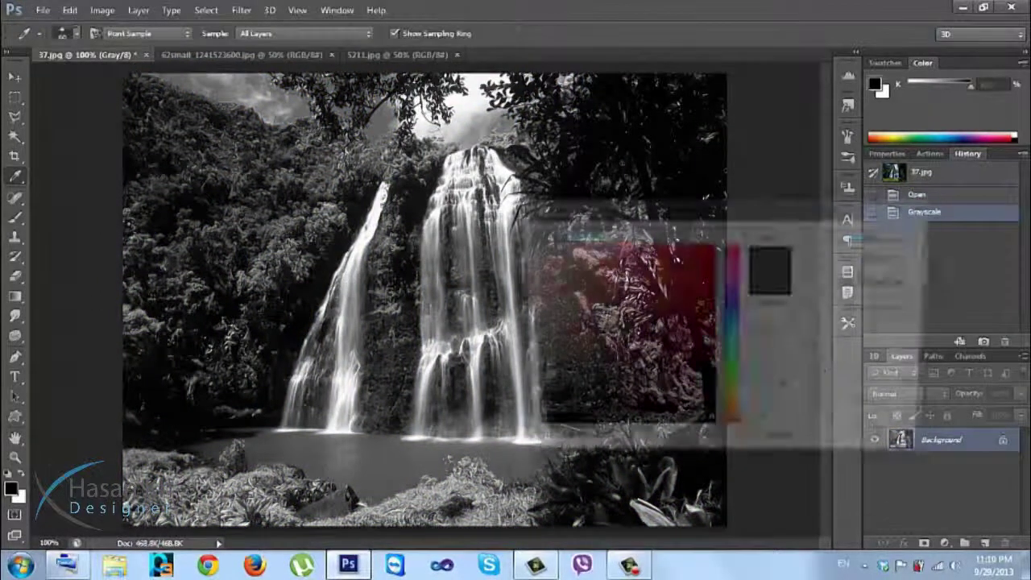
pyautogui.write('255')
pyautogui.click(849, 234)
# Brush a stroke across the top of the waterfall, and undo both the stroke and the grayscale conversion.
pyautogui.press('b')
pyautogui.moveTo(538, 163)
pyautogui.mouseDown()
pyautogui.moveTo(411, 242)
pyautogui.moveTo(459, 233)
pyautogui.moveTo(422, 171)
pyautogui.mouseUp()
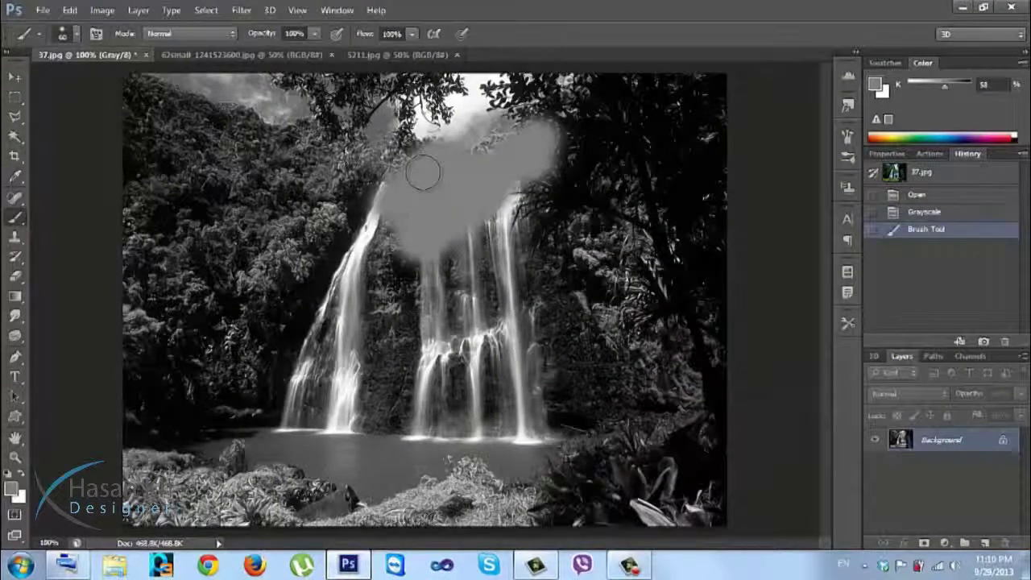
pyautogui.hotkey('ctrl', 'alt', 'z')
pyautogui.hotkey('ctrl', 'alt', 'z')
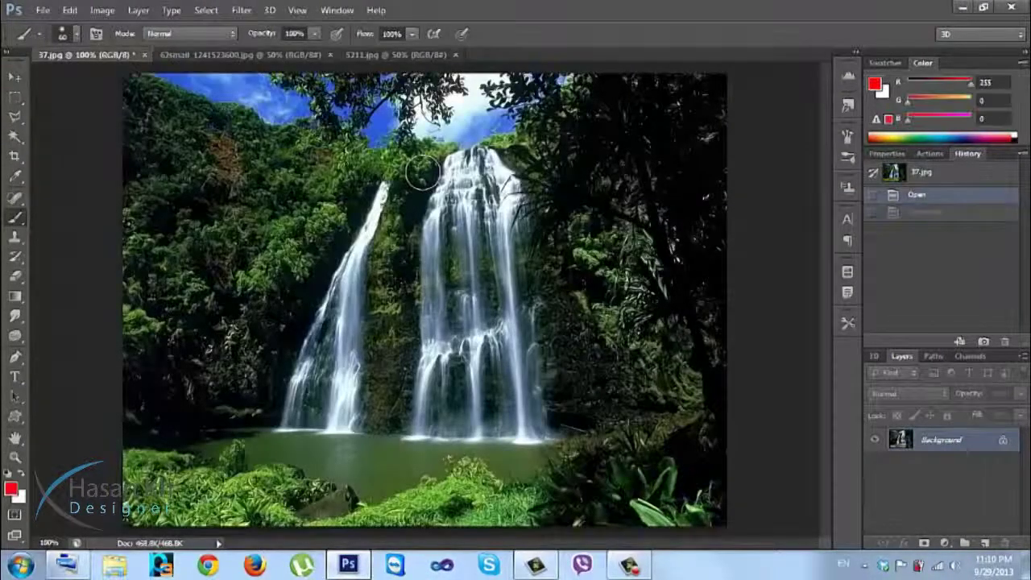
# Convert the waterfall photo to Lab Color mode and preview the foreground color field by its L, a and b components.
pyautogui.click(103, 10)
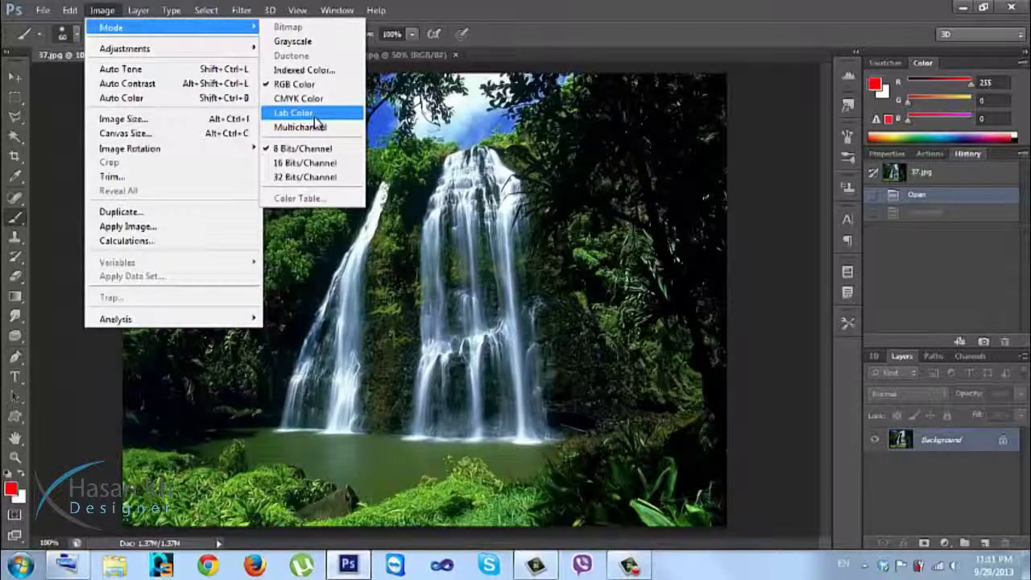
pyautogui.click(294, 112)
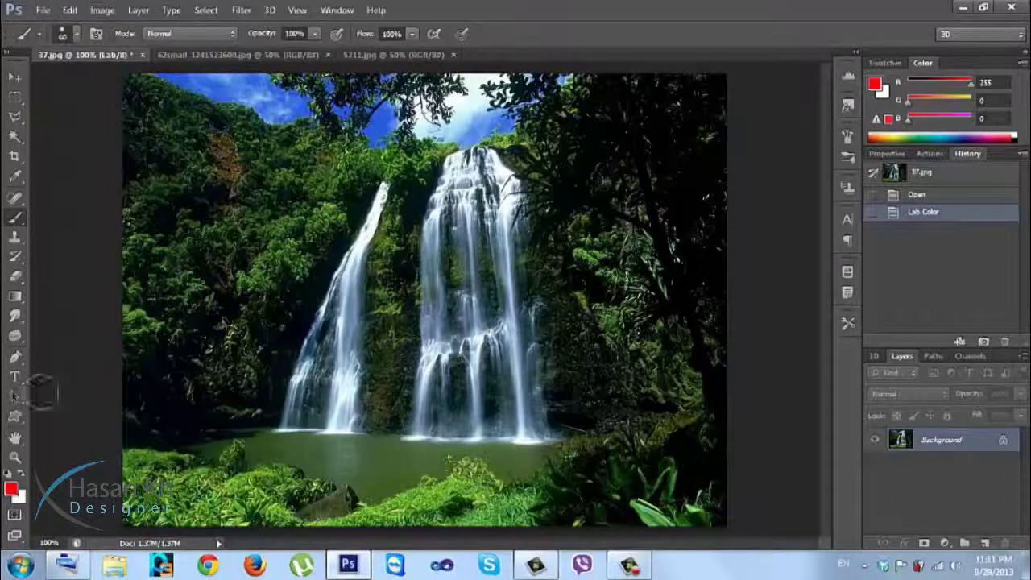
pyautogui.click(11, 488)
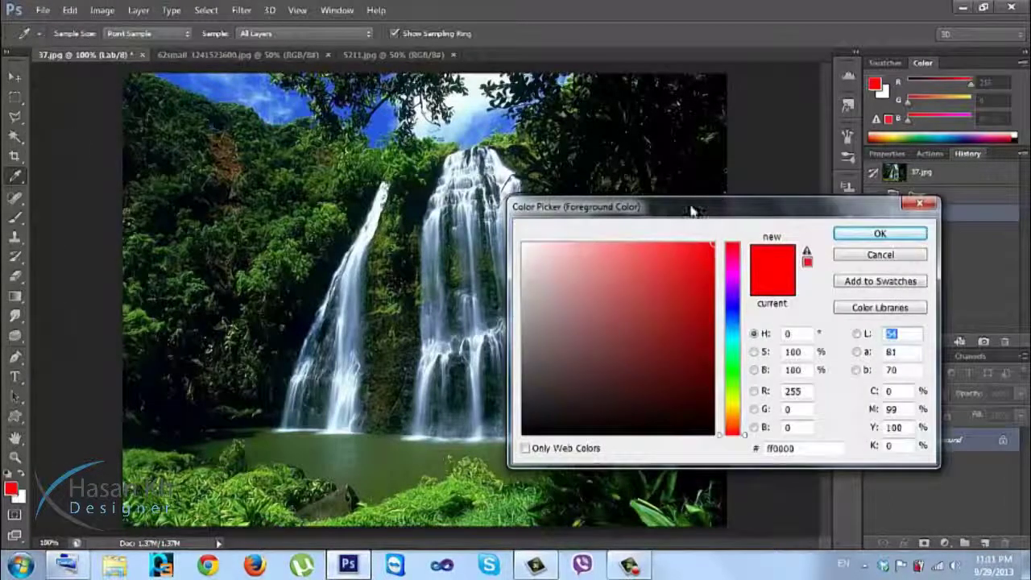
pyautogui.moveTo(691, 211); pyautogui.dragTo(401, 97)
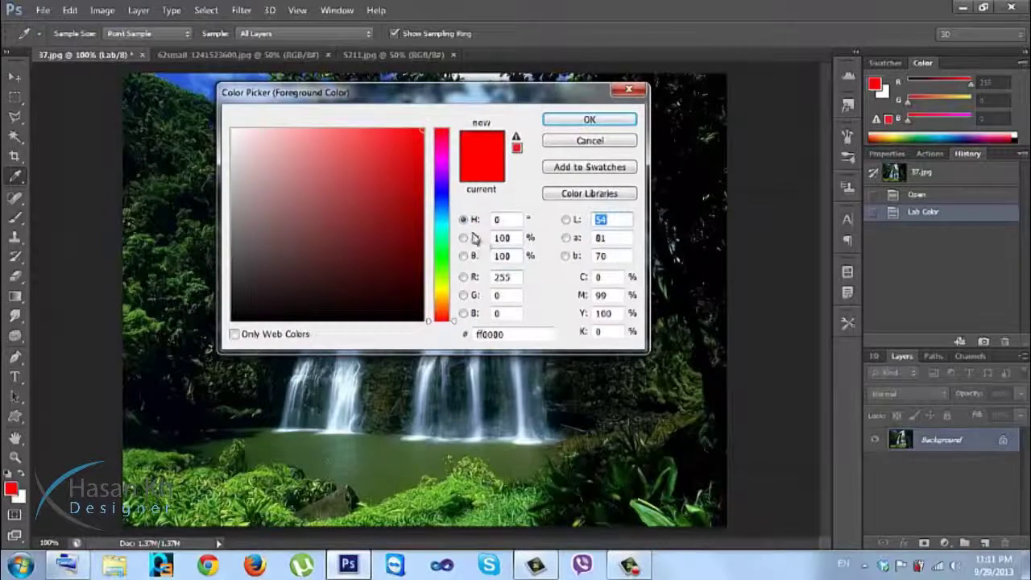
pyautogui.click(566, 220)
pyautogui.click(566, 238)
pyautogui.click(566, 255)
pyautogui.click(567, 221)
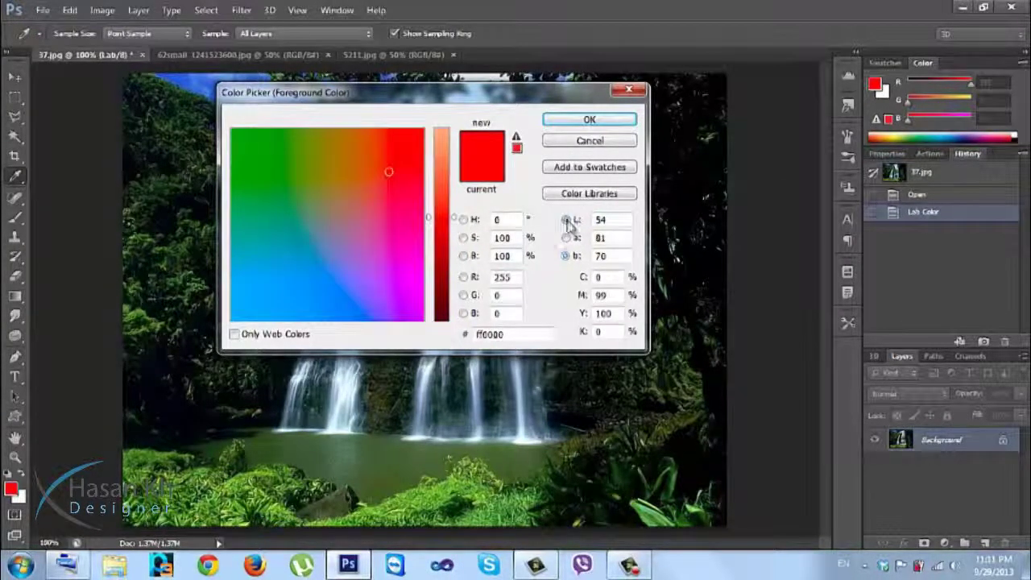
# Preview the foreground color field by its R, G and B components, sample a light pink, and cancel the color picker.
pyautogui.click(463, 276)
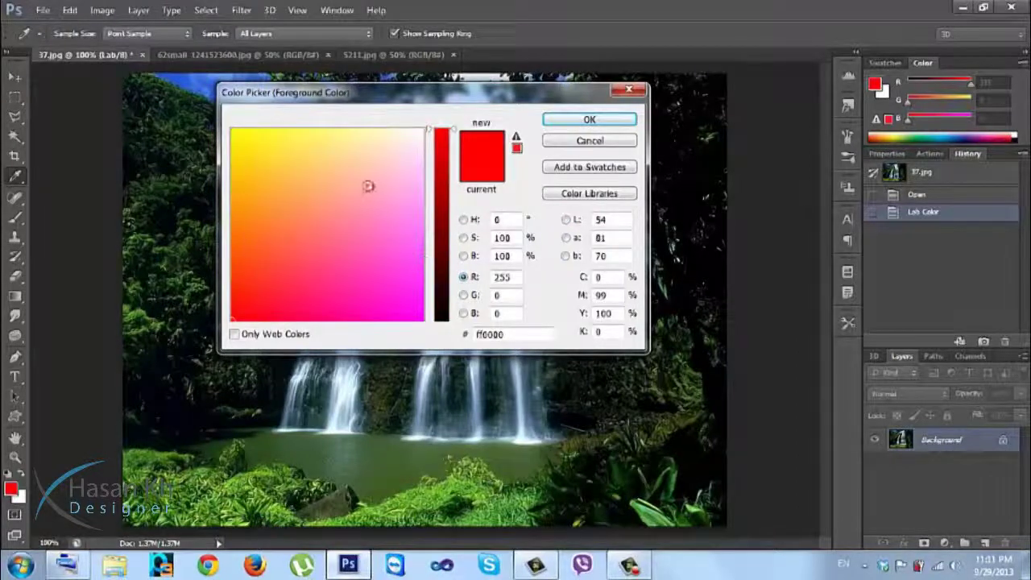
pyautogui.click(463, 294)
pyautogui.click(463, 314)
pyautogui.moveTo(396, 297)
pyautogui.mouseDown()
pyautogui.moveTo(333, 184)
pyautogui.moveTo(375, 299)
pyautogui.moveTo(260, 164)
pyautogui.moveTo(195, 139)
pyautogui.moveTo(165, 107)
pyautogui.moveTo(200, 113)
pyautogui.moveTo(350, 246)
pyautogui.moveTo(357, 281)
pyautogui.moveTo(344, 241)
pyautogui.moveTo(434, 338)
pyautogui.mouseUp()
pyautogui.click(463, 295)
pyautogui.click(464, 277)
pyautogui.click(464, 277)
pyautogui.click(392, 171)
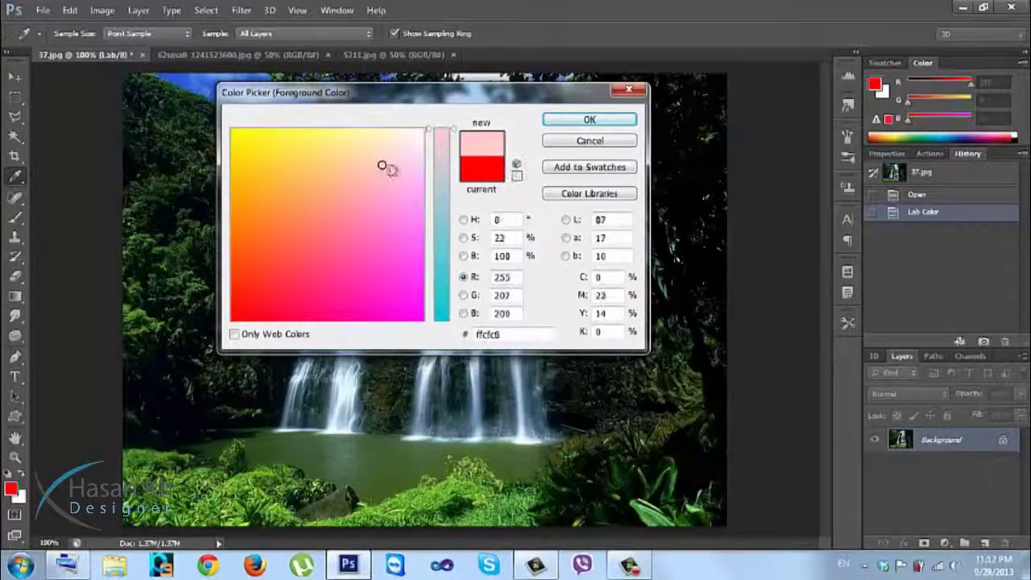
pyautogui.press('Escape')
# Undo the Lab Color conversion of the waterfall photo.
pyautogui.press('b')
pyautogui.click(103, 10)
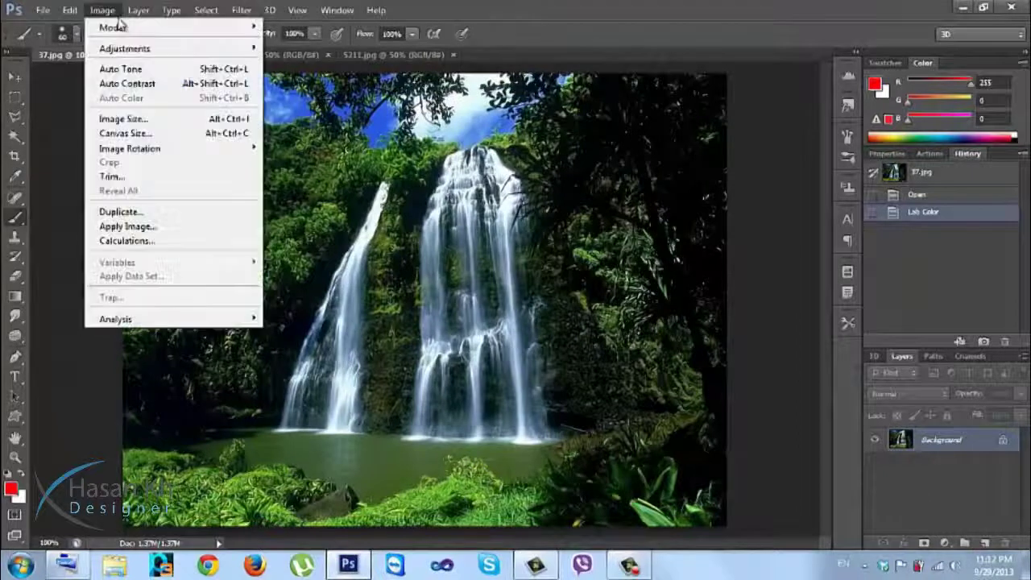
pyautogui.click(105, 10)
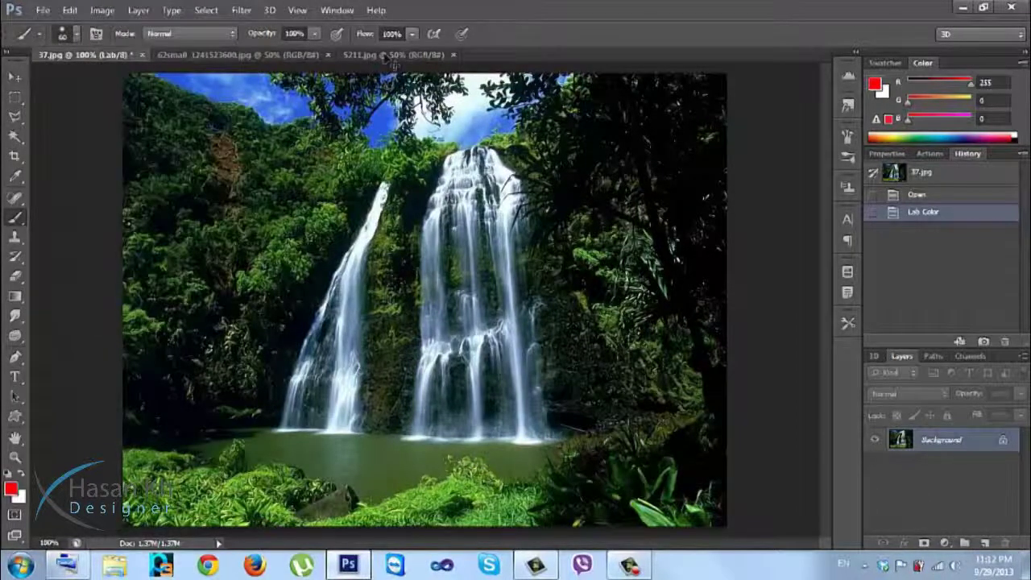
pyautogui.hotkey('ctrl', 'z')
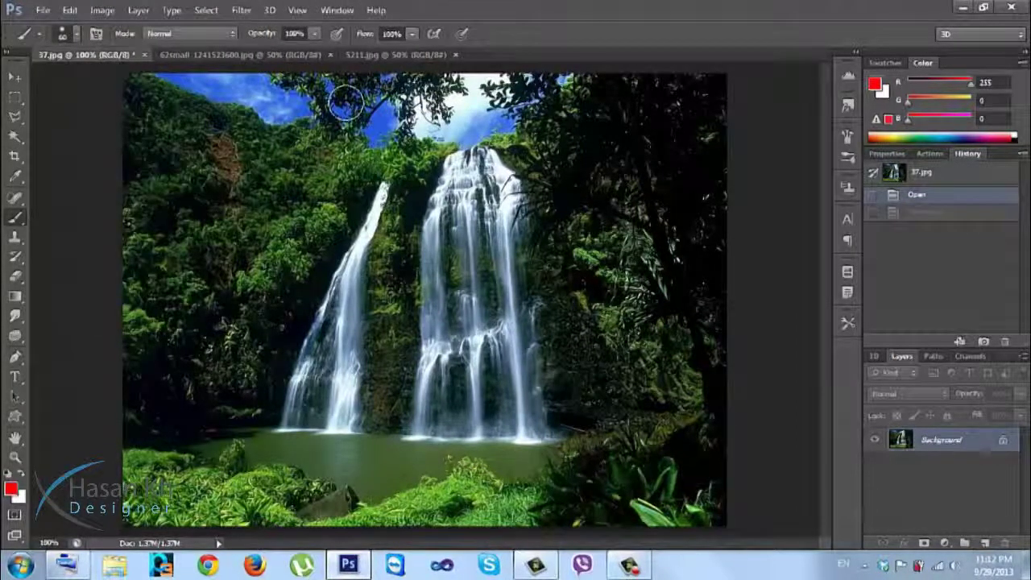
# Preview the foreground color field by red, hue, saturation and brightness, and sample a muted red and a full red from the hue-based field.
pyautogui.click(11, 488)
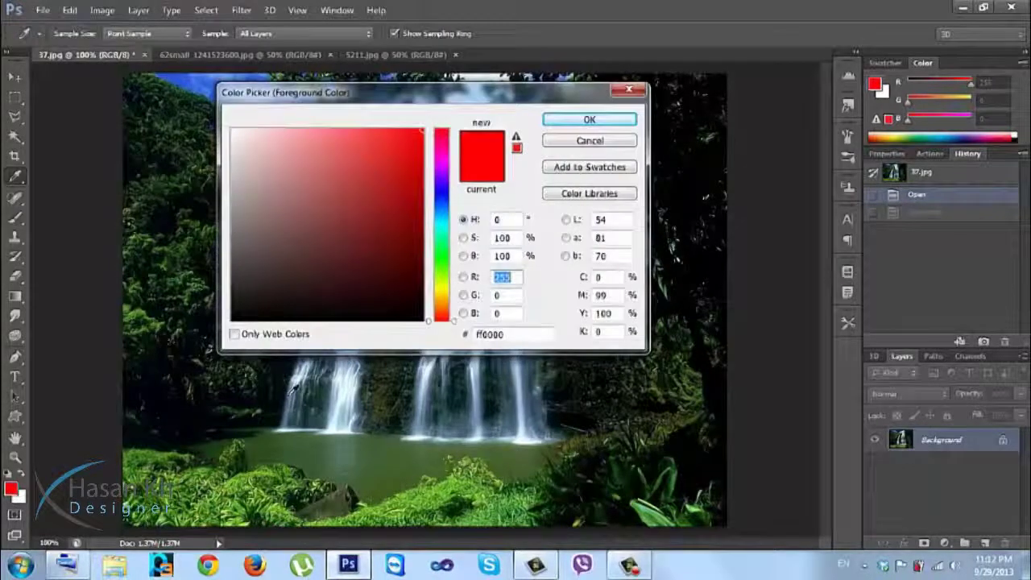
pyautogui.click(464, 276)
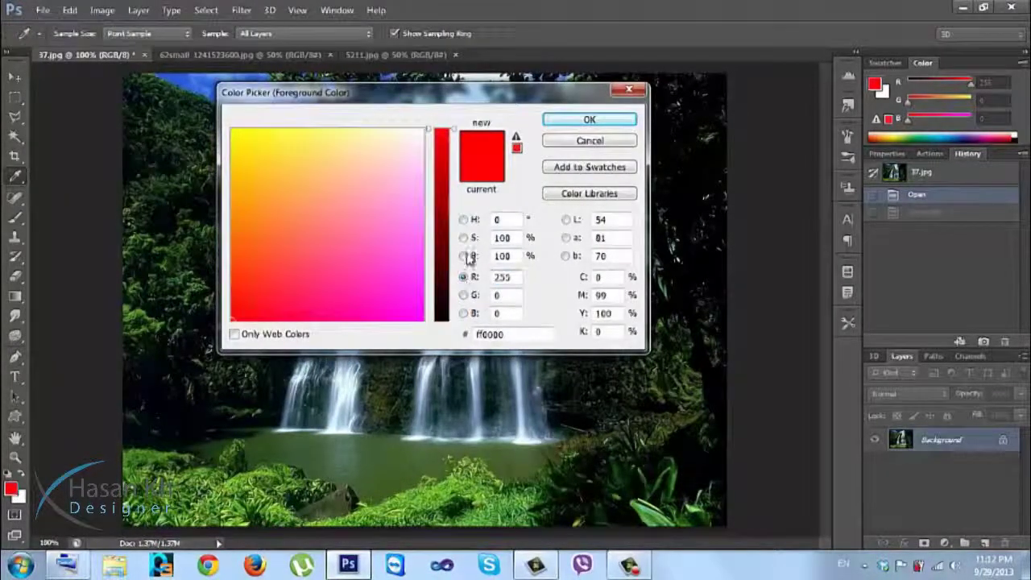
pyautogui.click(463, 219)
pyautogui.click(463, 238)
pyautogui.click(464, 255)
pyautogui.click(463, 219)
pyautogui.moveTo(385, 143); pyautogui.dragTo(323, 167)
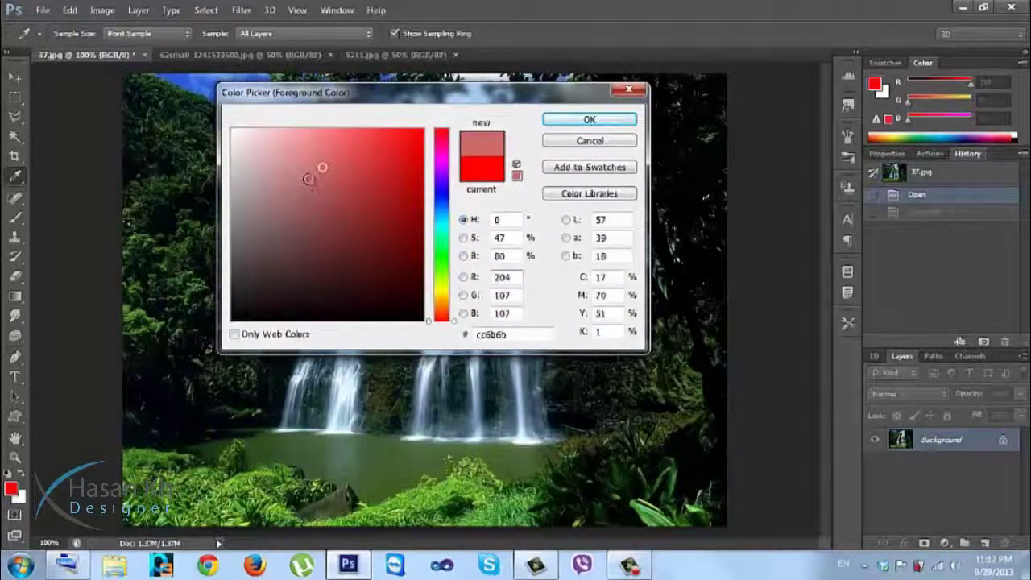
pyautogui.moveTo(392, 203); pyautogui.dragTo(423, 129)
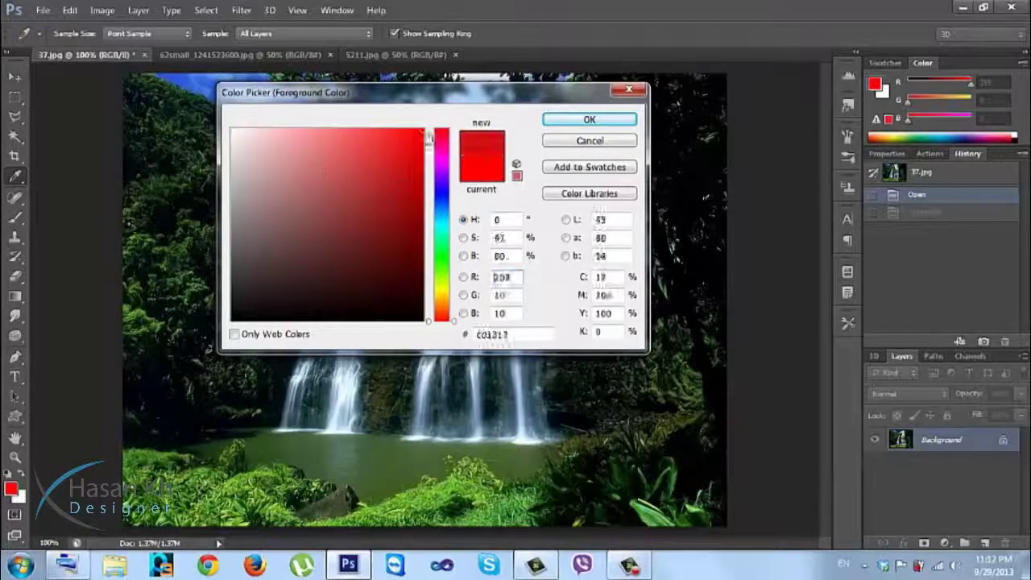
# Sample violet 4d00db from the saturation-based color field and lighter violet a371db from the brightness-based field, and return to the saturation view.
pyautogui.click(464, 237)
pyautogui.moveTo(366, 165); pyautogui.dragTo(370, 155)
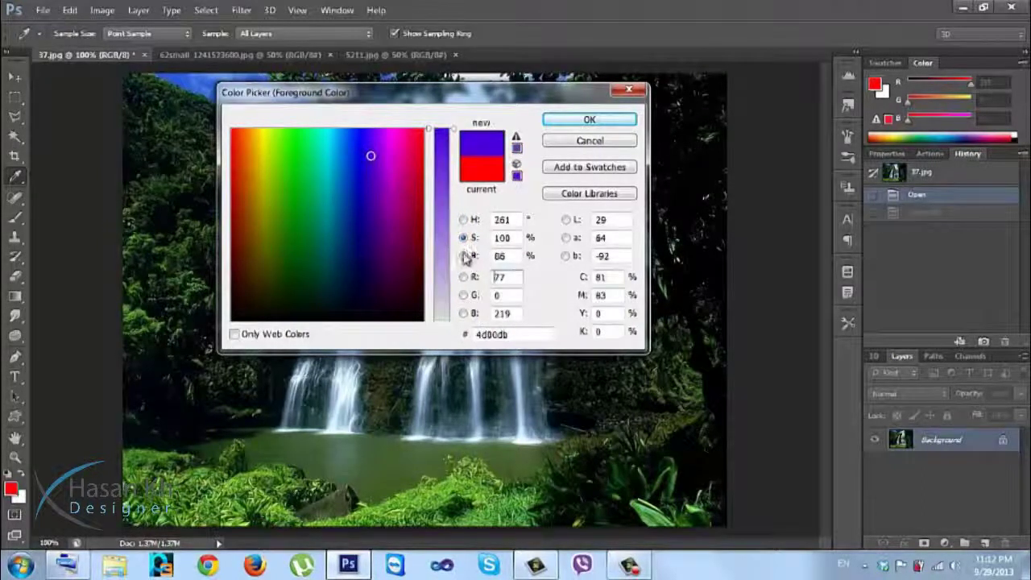
pyautogui.click(464, 255)
pyautogui.moveTo(295, 198); pyautogui.dragTo(375, 228)
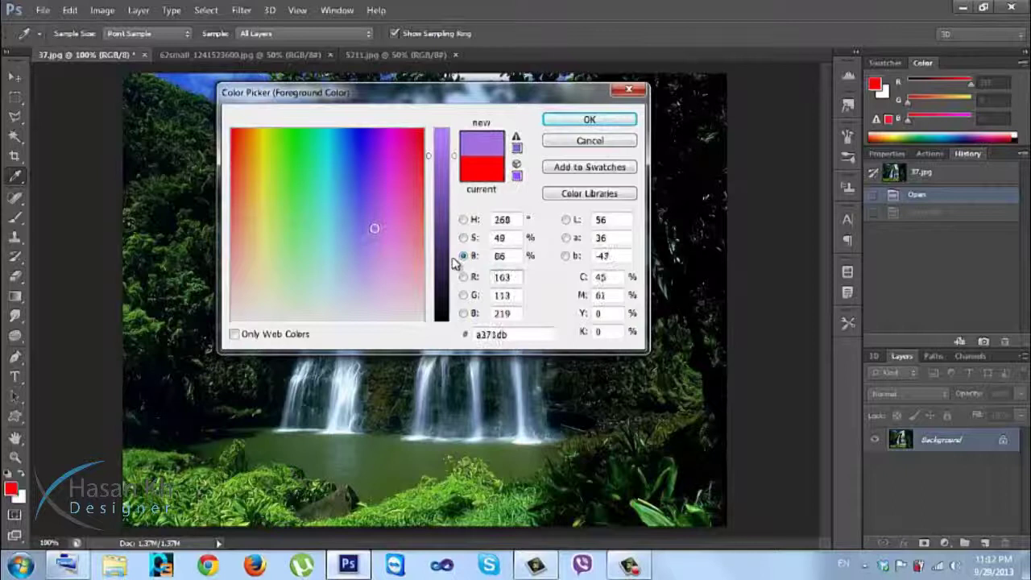
pyautogui.moveTo(382, 298); pyautogui.dragTo(452, 174)
pyautogui.click(464, 237)
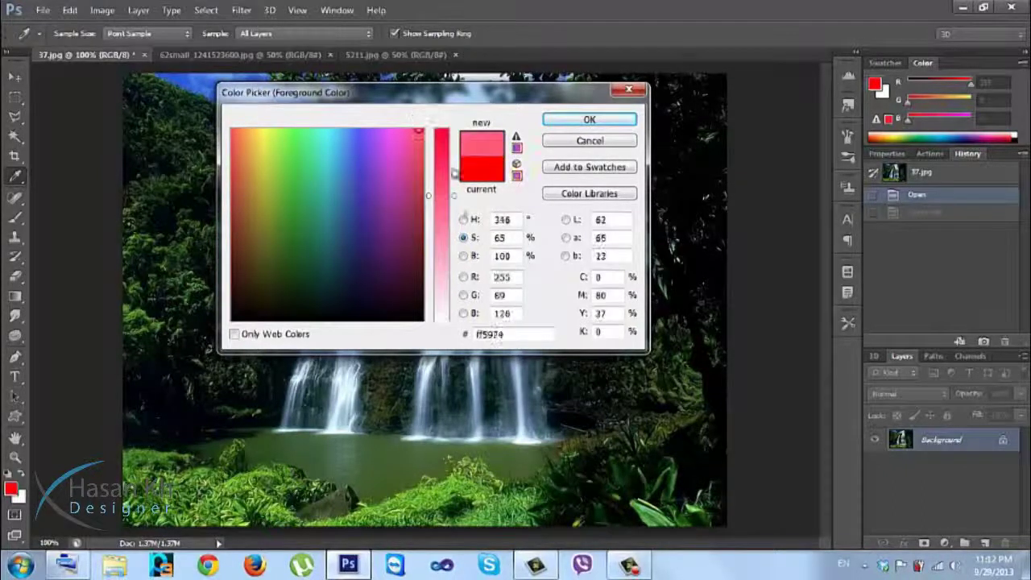
# Compare the hue and saturation color fields, and raise the foreground color's saturation and brightness to their maximum.
pyautogui.click(463, 219)
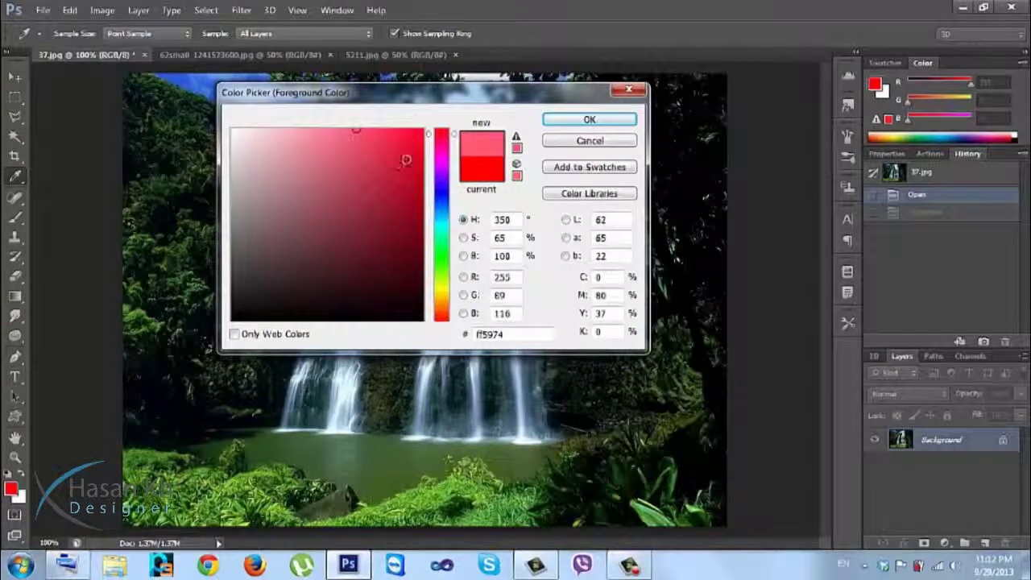
pyautogui.click(464, 237)
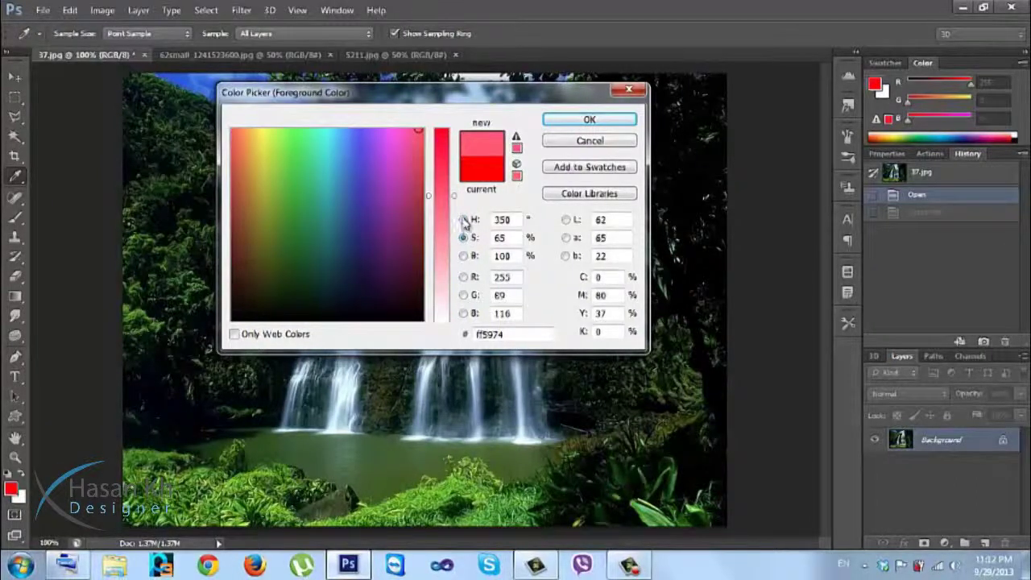
pyautogui.click(463, 219)
pyautogui.click(464, 238)
pyautogui.moveTo(445, 153); pyautogui.dragTo(443, 125)
pyautogui.click(463, 255)
pyautogui.moveTo(442, 173); pyautogui.dragTo(443, 126)
# Sample a turquoise and the blue 472eff from the brightness-based field, and view the blue by hue, R, G and B.
pyautogui.click(317, 159)
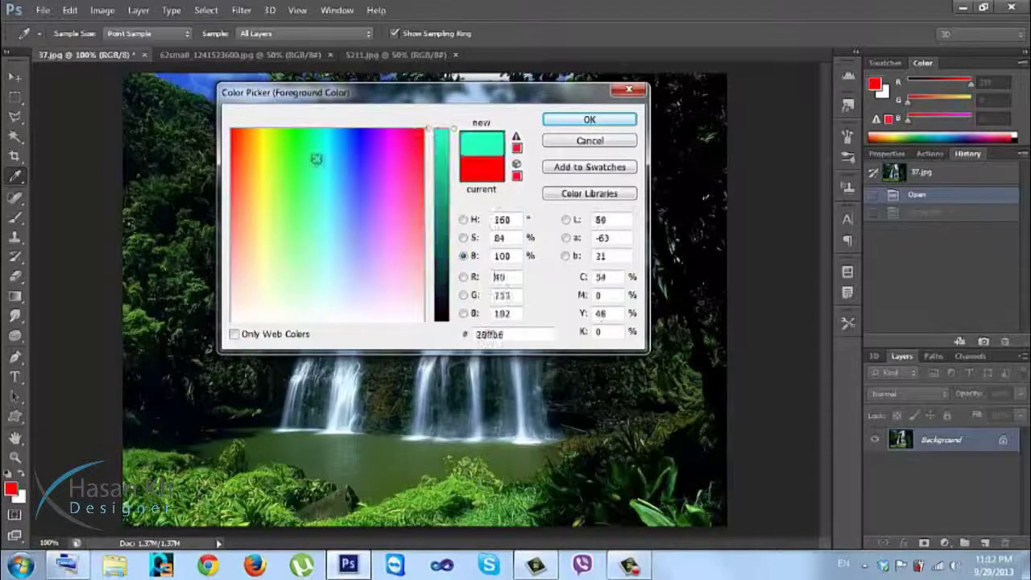
pyautogui.click(363, 162)
pyautogui.click(463, 219)
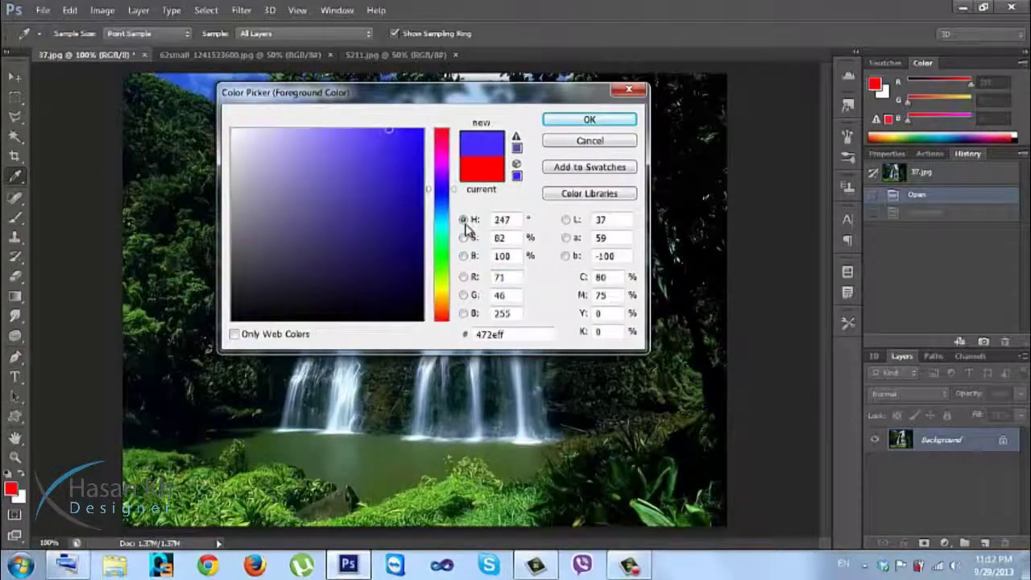
pyautogui.click(463, 276)
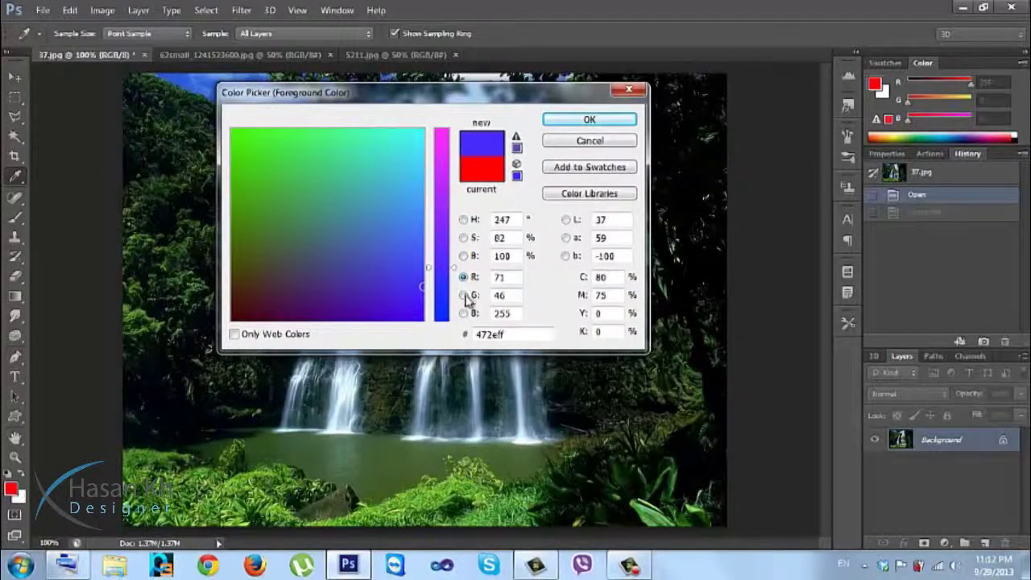
pyautogui.click(463, 295)
pyautogui.click(463, 314)
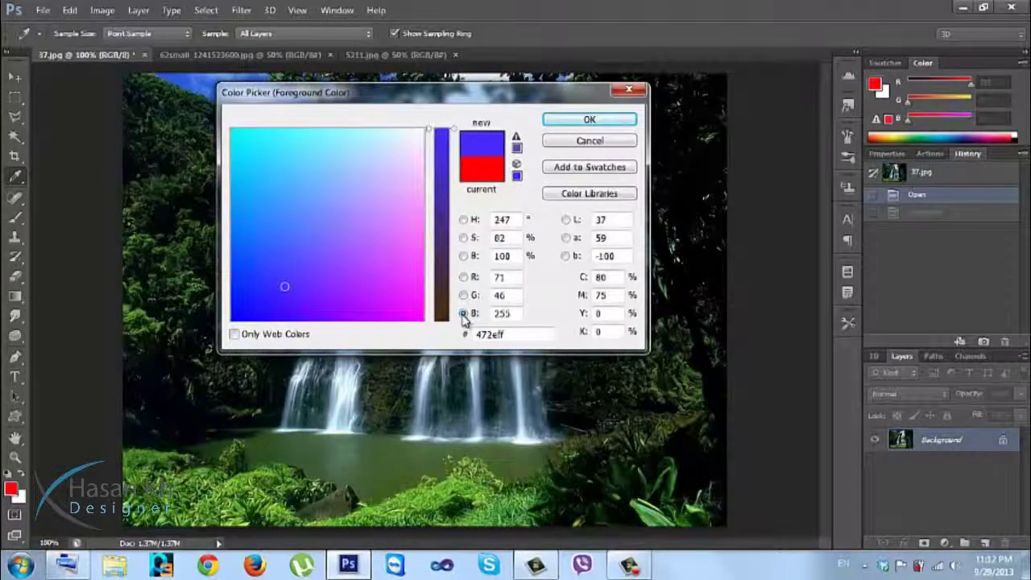
# Compare the hue, L and R color fields, and sample blue 0053ca from the L-based field.
pyautogui.click(463, 220)
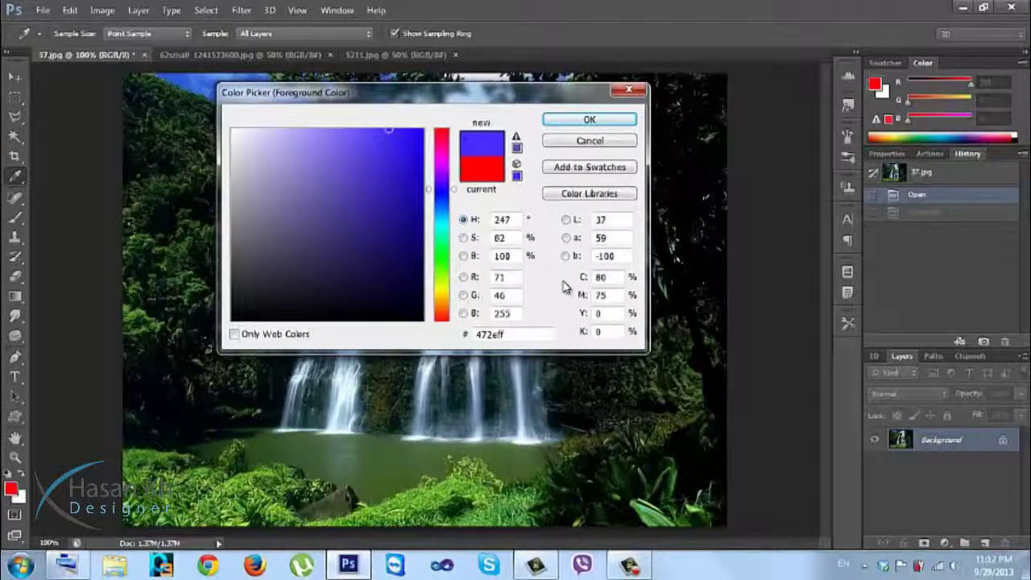
pyautogui.click(567, 220)
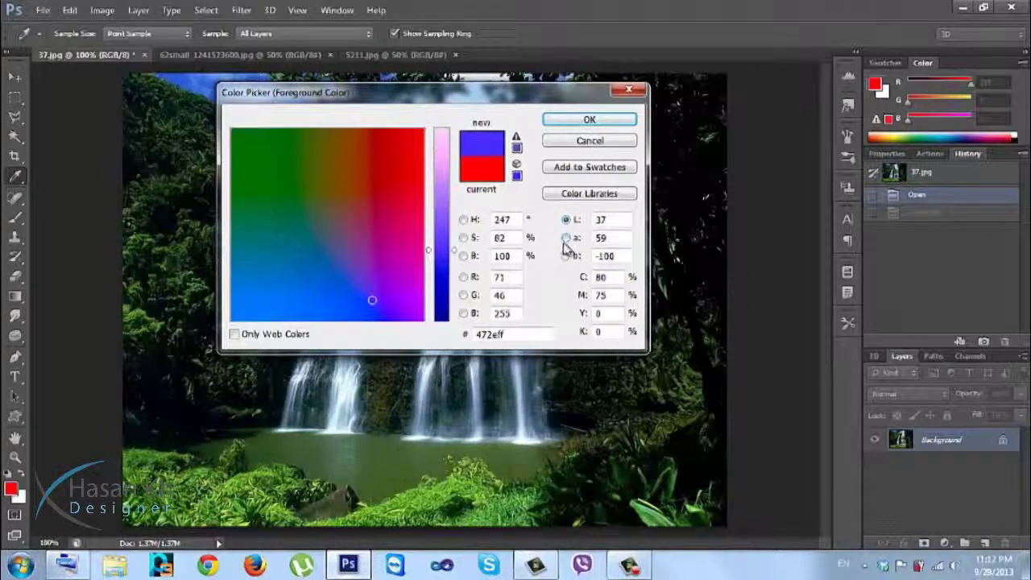
pyautogui.click(463, 276)
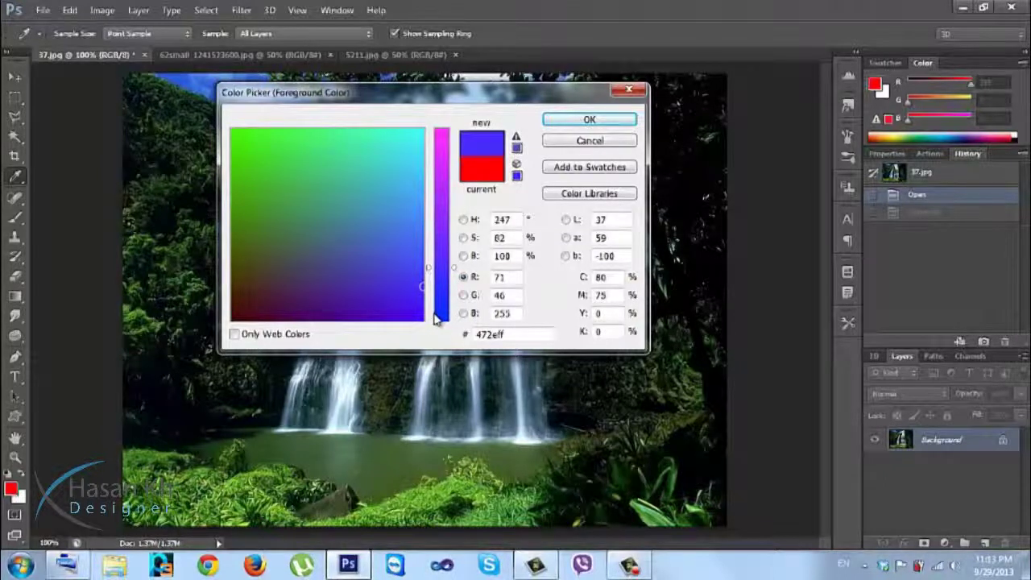
pyautogui.click(566, 219)
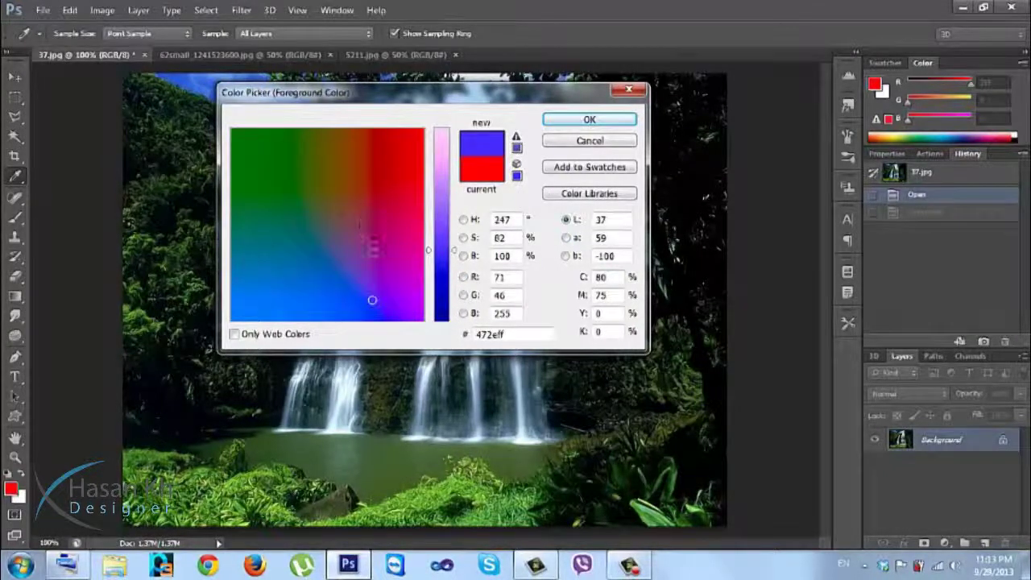
pyautogui.moveTo(311, 298)
pyautogui.mouseDown()
pyautogui.moveTo(256, 251)
pyautogui.moveTo(318, 153)
pyautogui.moveTo(416, 174)
pyautogui.moveTo(406, 242)
pyautogui.moveTo(382, 271)
pyautogui.moveTo(403, 241)
pyautogui.moveTo(398, 263)
pyautogui.moveTo(315, 301)
pyautogui.moveTo(263, 173)
pyautogui.moveTo(395, 210)
pyautogui.moveTo(339, 277)
pyautogui.mouseUp()
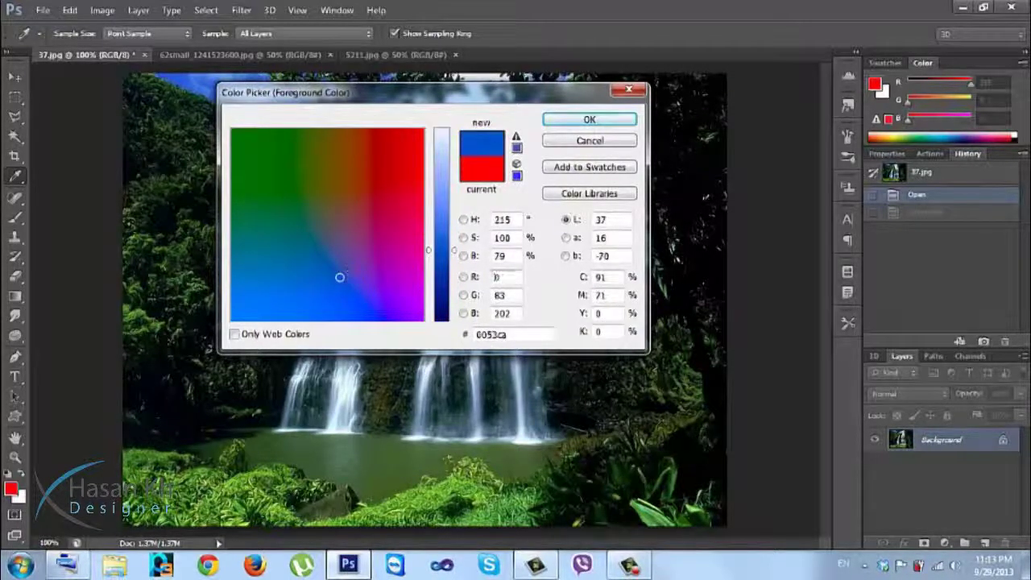
# Sample colors from the a-based field and light green 9ffa9d from the b-based field, and cancel the foreground color change.
pyautogui.click(566, 237)
pyautogui.click(302, 153)
pyautogui.moveTo(302, 153)
pyautogui.mouseDown()
pyautogui.moveTo(395, 223)
pyautogui.moveTo(266, 266)
pyautogui.moveTo(355, 149)
pyautogui.moveTo(341, 150)
pyautogui.moveTo(334, 271)
pyautogui.moveTo(405, 165)
pyautogui.mouseUp()
pyautogui.click(565, 256)
pyautogui.moveTo(384, 221)
pyautogui.mouseDown()
pyautogui.moveTo(294, 129)
pyautogui.moveTo(295, 145)
pyautogui.mouseUp()
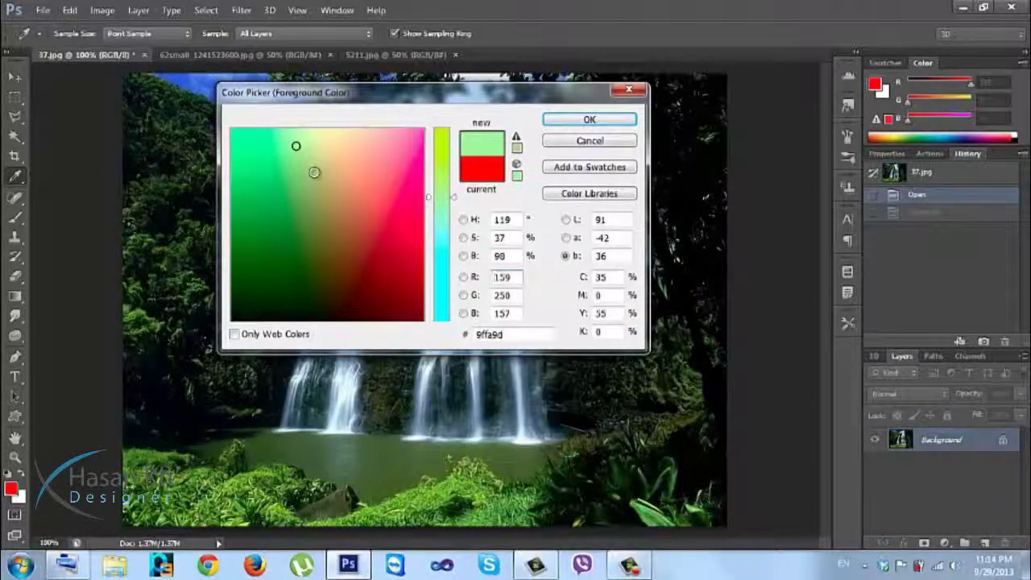
pyautogui.click(590, 140)
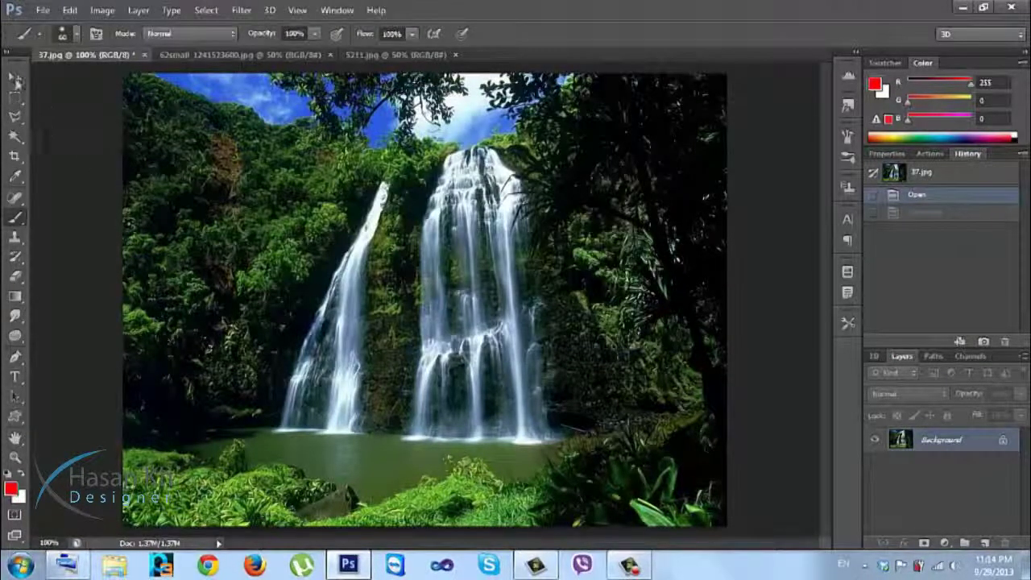
# Try lightening the waterfall photo's midtones with a Levels adjustment on the RGB channel, and cancel it.
pyautogui.click(15, 78)
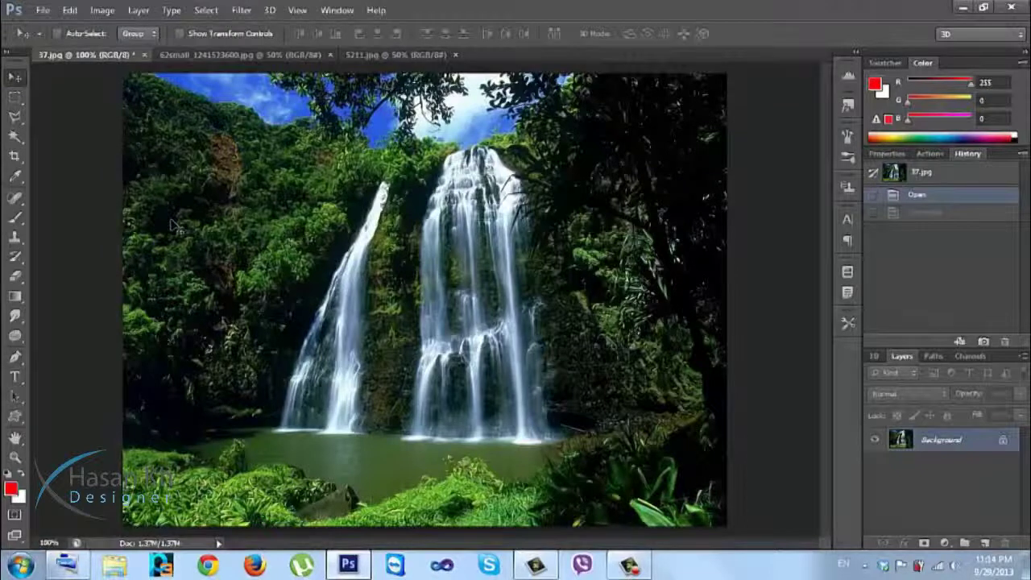
pyautogui.hotkey('ctrl', 'l')
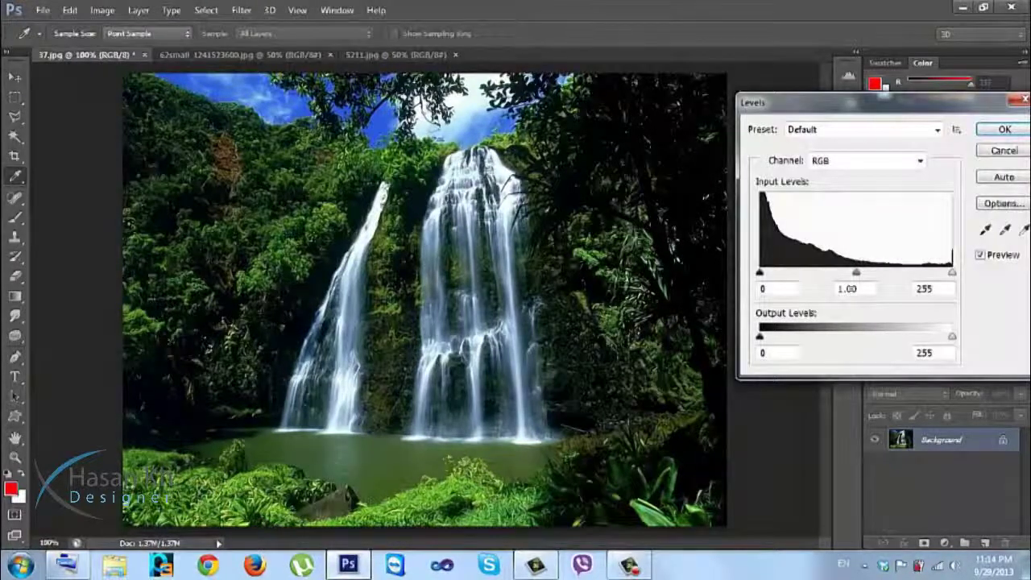
pyautogui.moveTo(881, 120); pyautogui.dragTo(810, 101)
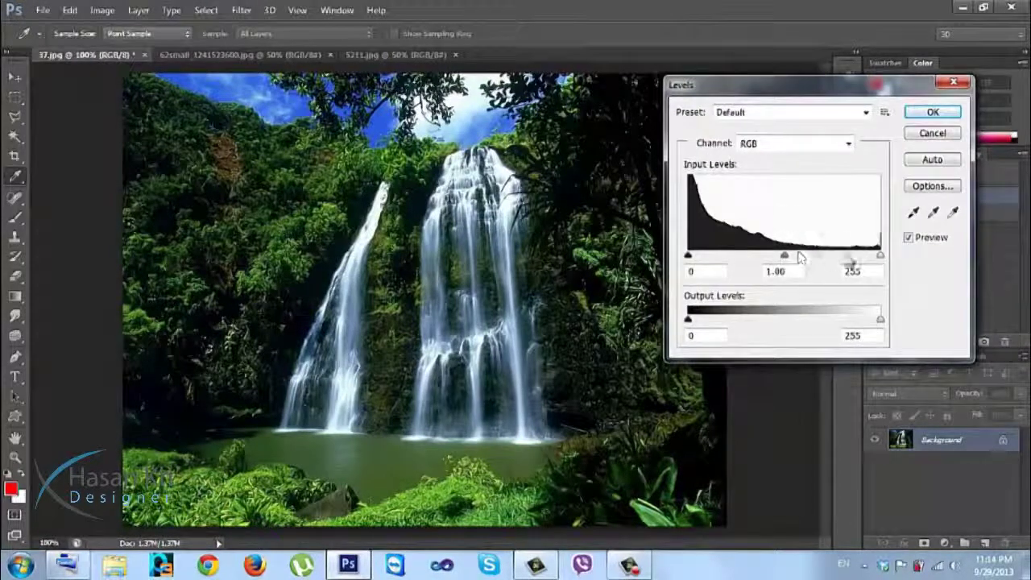
pyautogui.moveTo(783, 256); pyautogui.dragTo(753, 256)
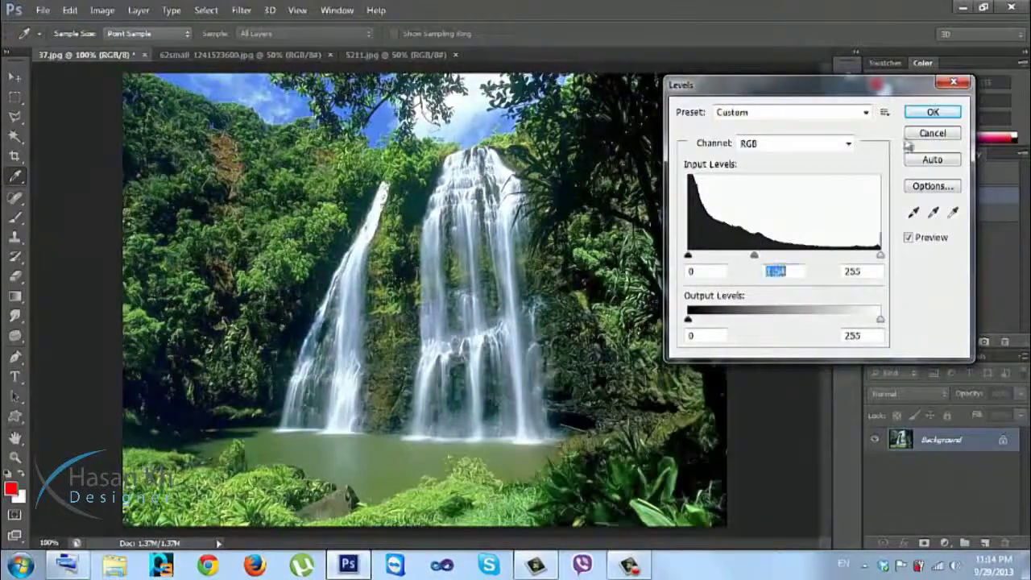
pyautogui.click(932, 134)
# Convert 37.jpg to Lab Color, try a Levels midtone value of 1.06 on the Lightness channel, and cancel the adjustment.
pyautogui.click(103, 9)
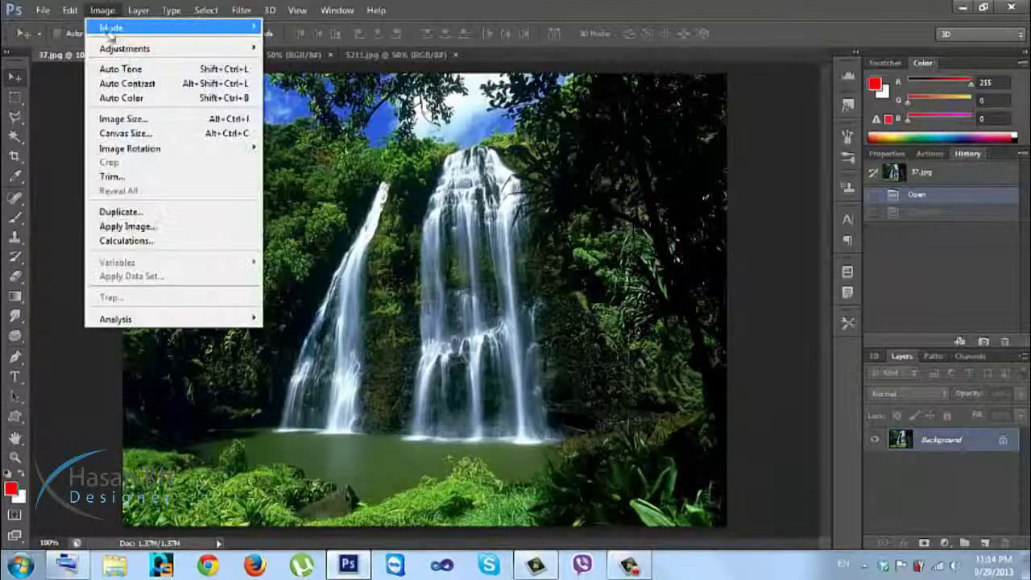
pyautogui.moveTo(121, 30)
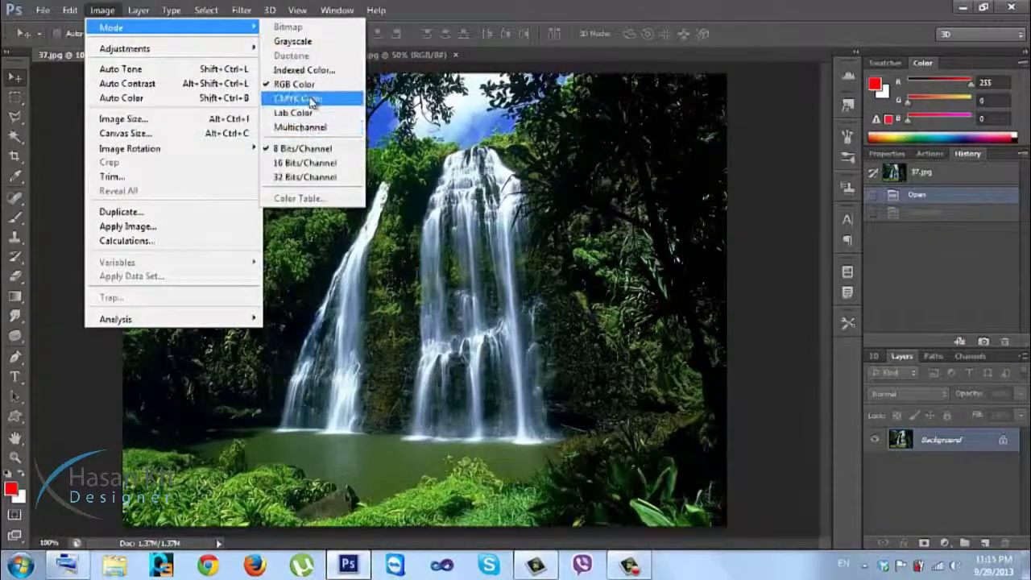
pyautogui.click(309, 113)
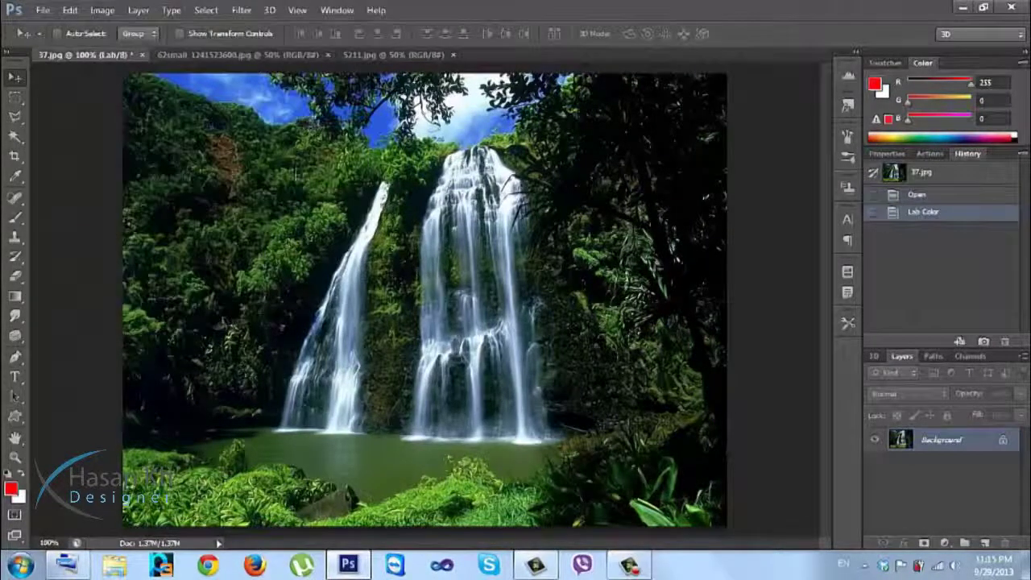
pyautogui.hotkey('ctrl', 'l')
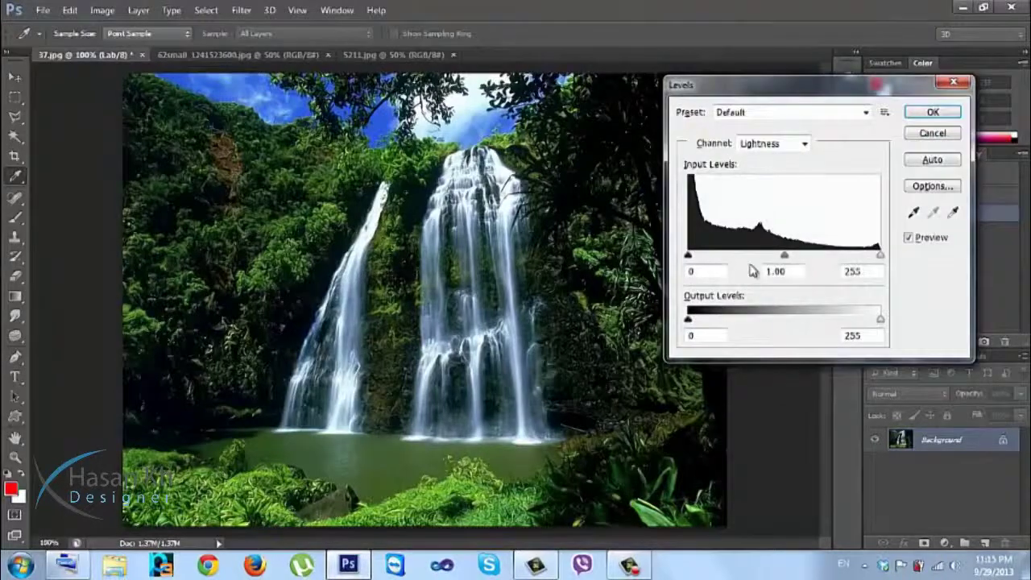
pyautogui.moveTo(784, 256)
pyautogui.mouseDown()
pyautogui.moveTo(759, 258)
pyautogui.moveTo(801, 258)
pyautogui.moveTo(782, 258)
pyautogui.mouseUp()
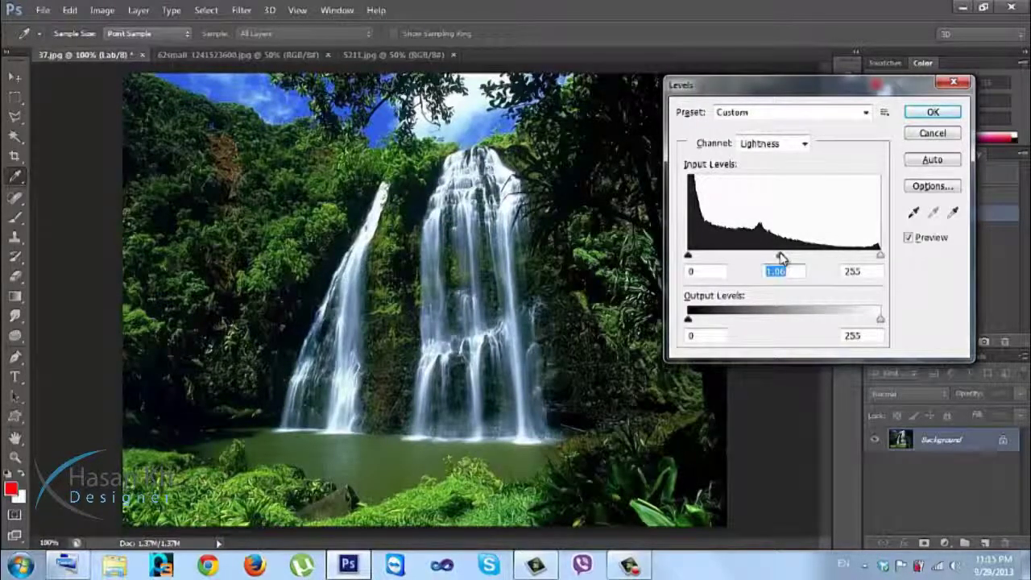
pyautogui.press('Escape')
pyautogui.press('v')
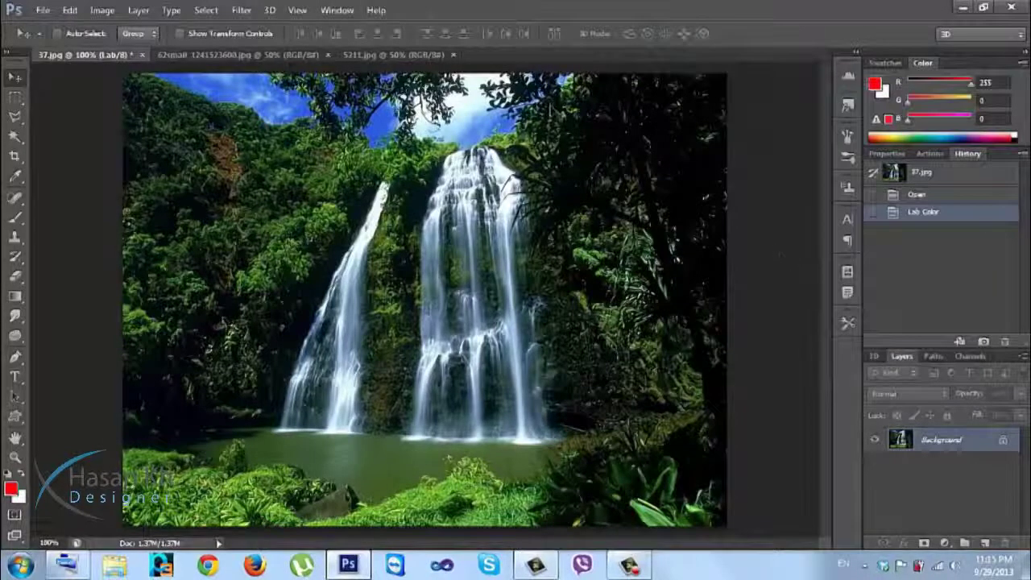
# Close 37.jpg without saving its changes.
pyautogui.click(142, 54)
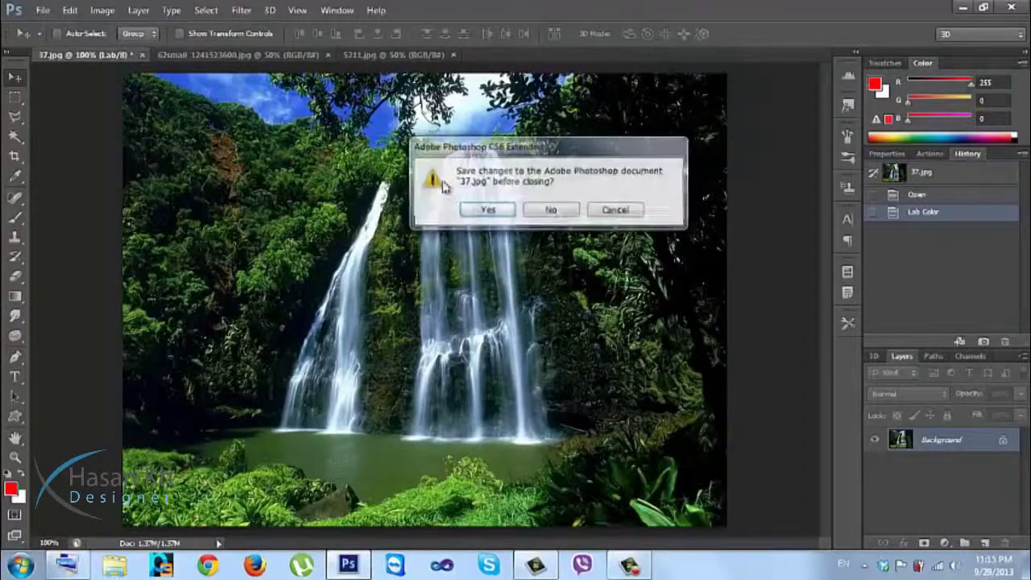
pyautogui.click(551, 211)
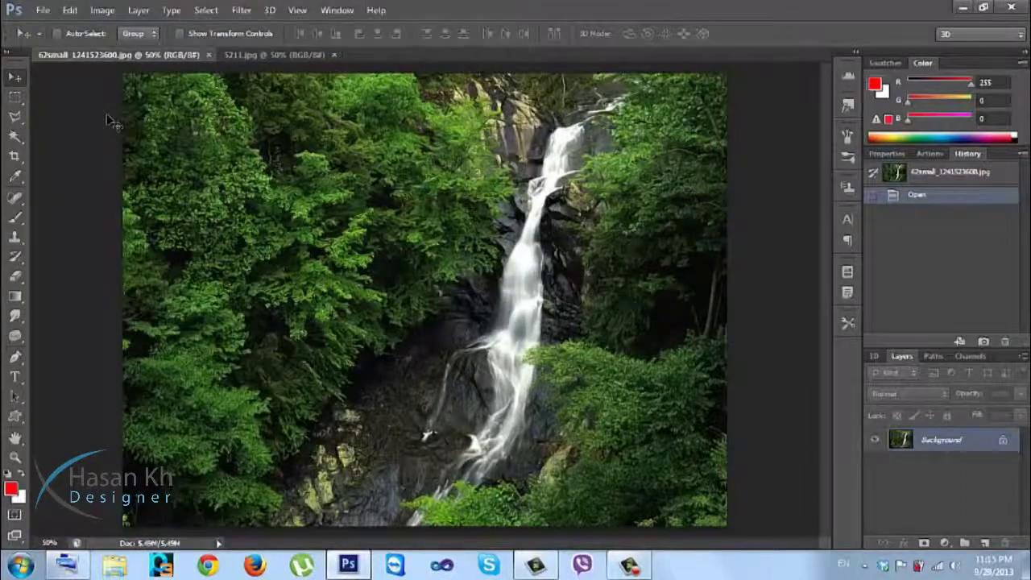
# Duplicate 62small_1241523600.jpg under its suggested copy name and place the copy between the original and 5211.jpg.
pyautogui.click(101, 9)
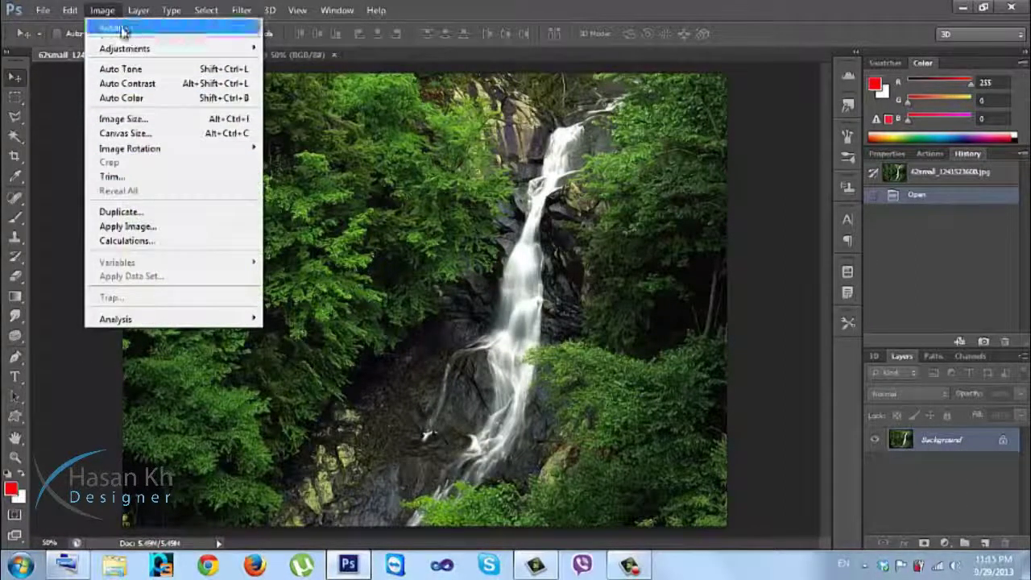
pyautogui.click(131, 214)
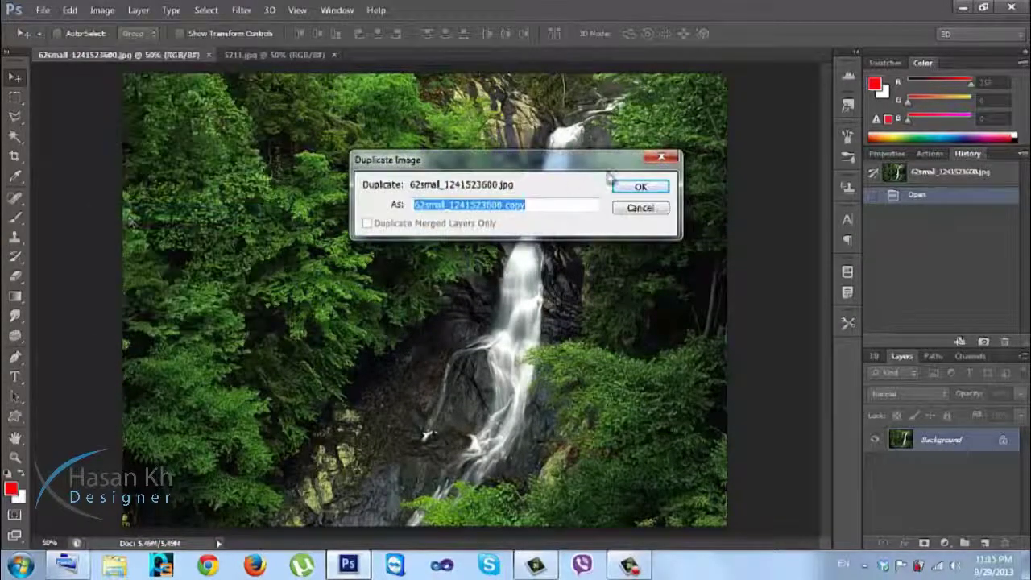
pyautogui.click(618, 190)
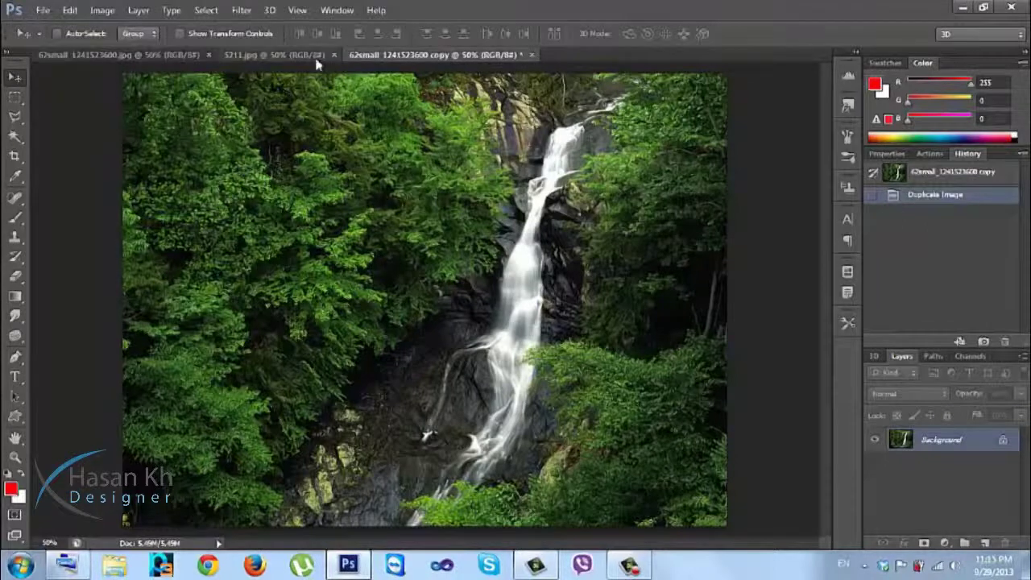
pyautogui.moveTo(312, 56); pyautogui.dragTo(515, 55)
pyautogui.click(352, 54)
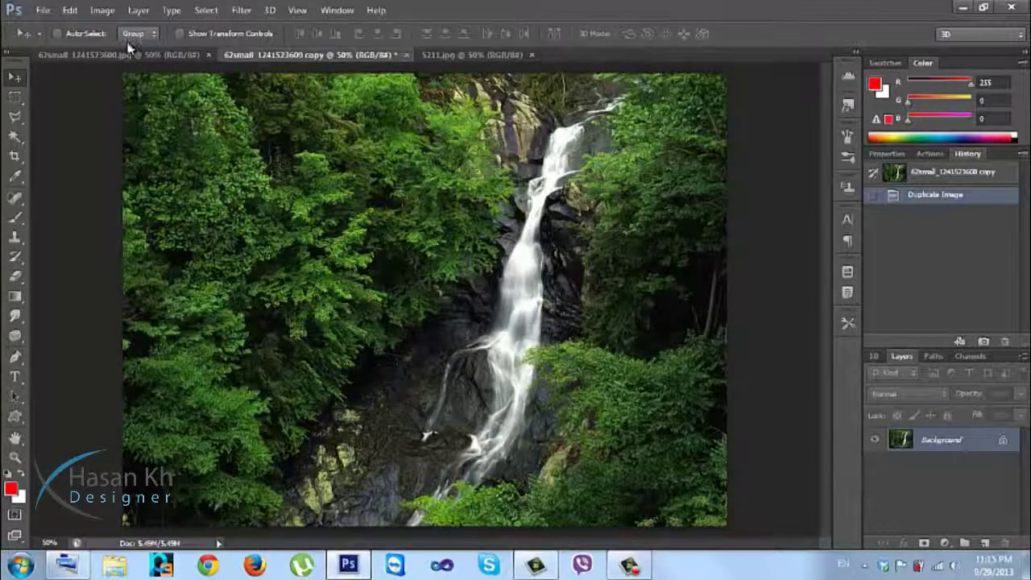
# Convert the waterfall copy to Lab Color, and undo and restore the conversion to compare its effect.
pyautogui.click(110, 11)
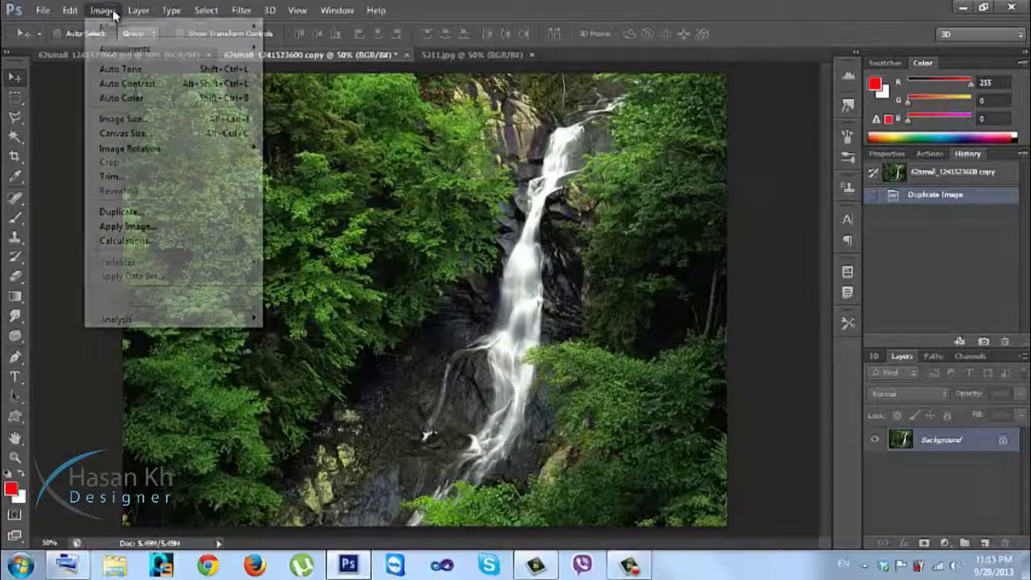
pyautogui.moveTo(126, 32)
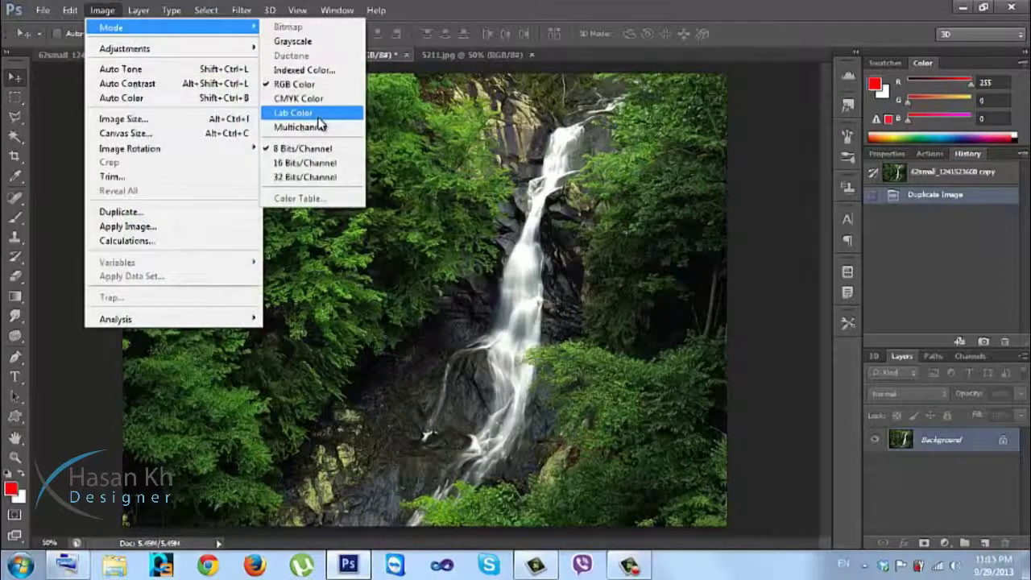
pyautogui.click(313, 119)
pyautogui.hotkey('ctrl', 'z')
pyautogui.hotkey('ctrl', 'z')
# Lighten the RGB original, 62small_1241523600.jpg, with a Levels midtone value of 1.70 on the RGB channel.
pyautogui.click(186, 56)
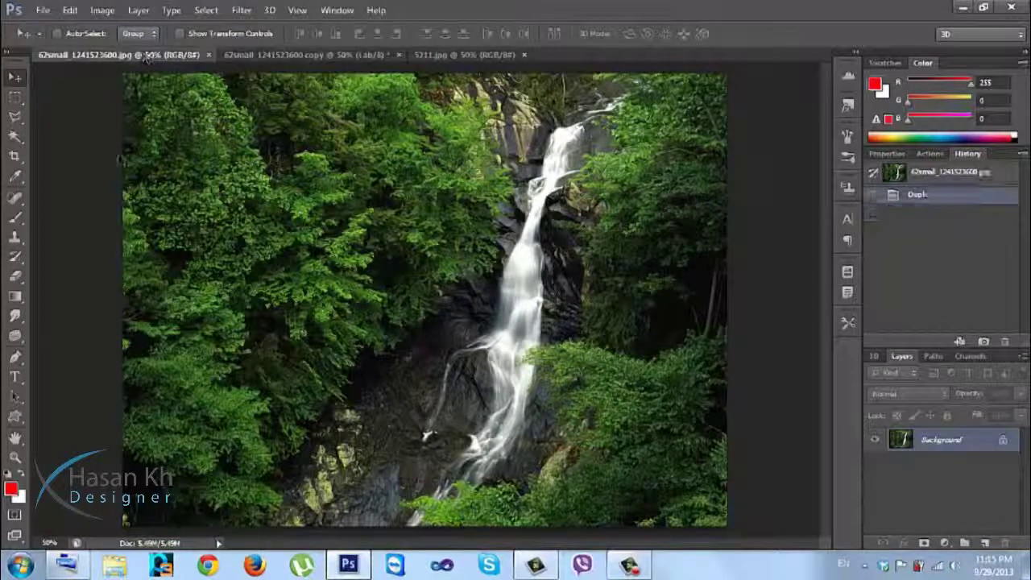
pyautogui.hotkey('ctrl', 'l')
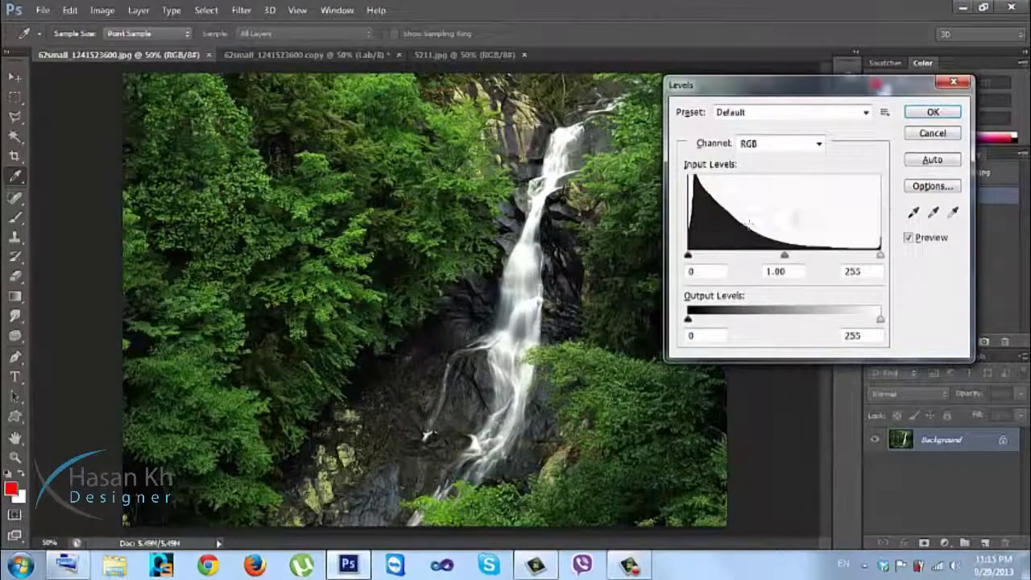
pyautogui.moveTo(783, 256)
pyautogui.mouseDown()
pyautogui.moveTo(744, 256)
pyautogui.moveTo(785, 272)
pyautogui.mouseUp()
pyautogui.doubleClick(775, 271)
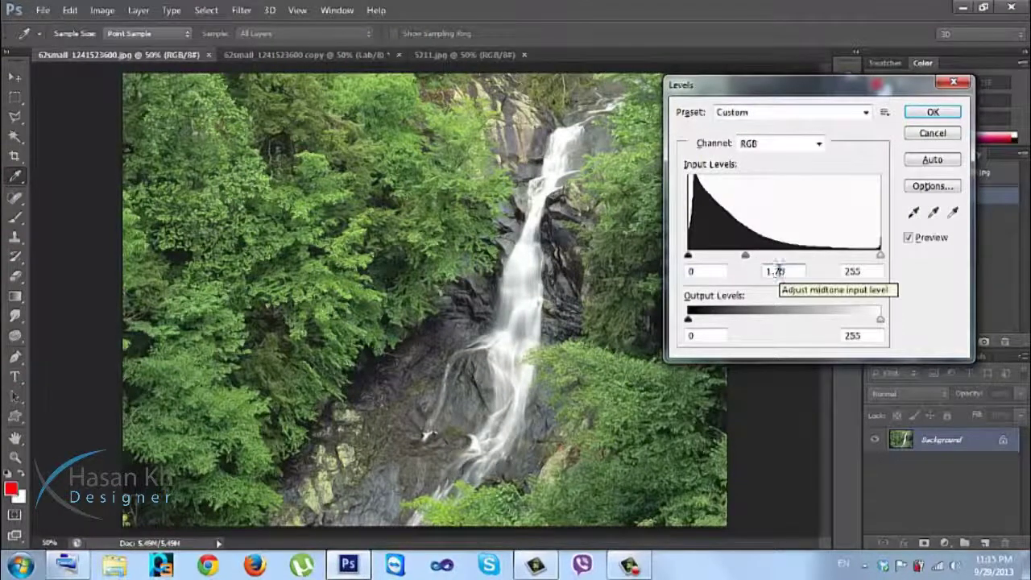
pyautogui.click(932, 112)
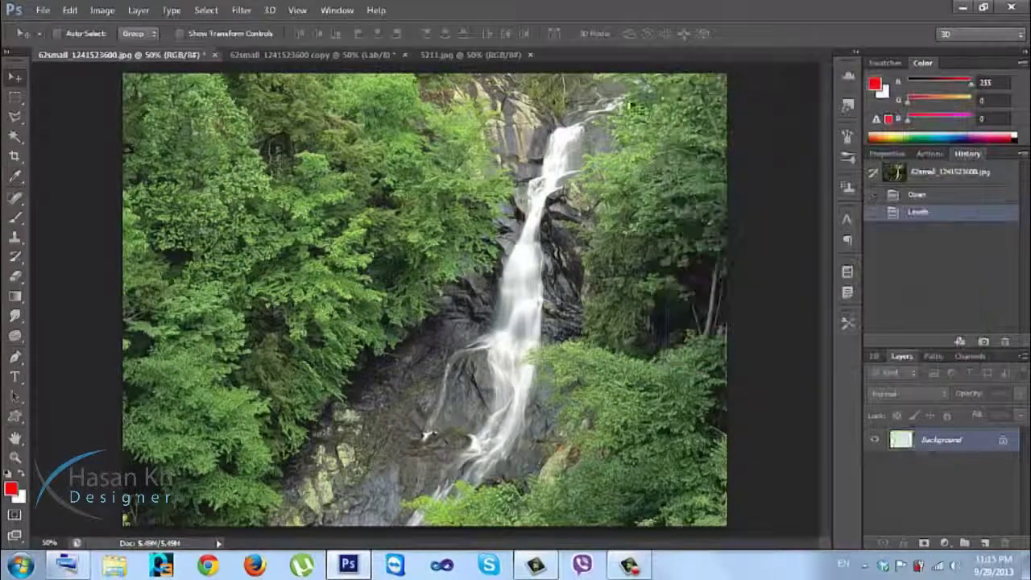
# Lighten the Lab copy with a Levels midtone value of 1.70 on the Lightness channel.
pyautogui.click(316, 56)
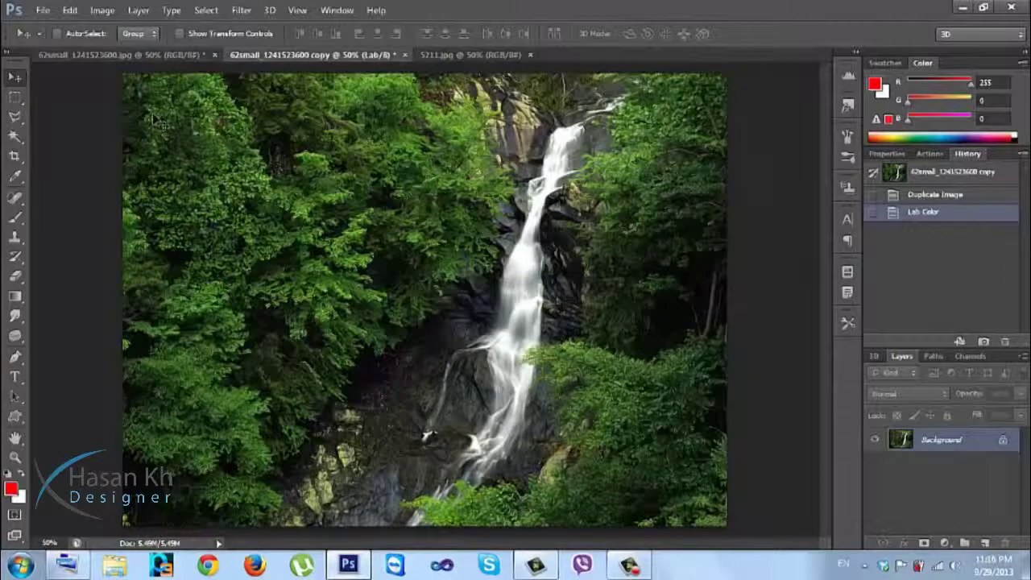
pyautogui.hotkey('ctrl', 'l')
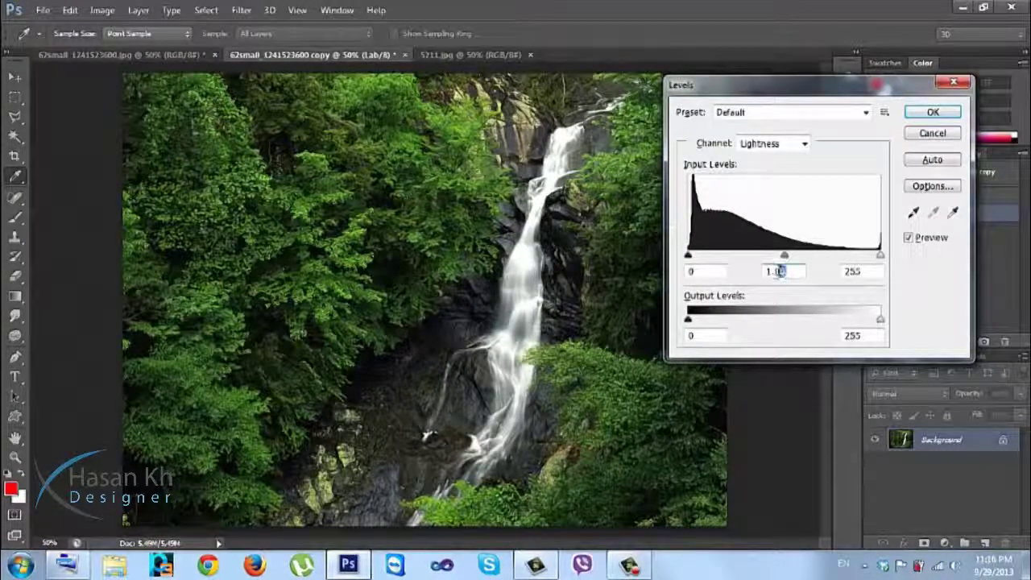
pyautogui.doubleClick(778, 271)
pyautogui.hotkey('shift', 'Up')
pyautogui.hotkey('shift', 'Up')
pyautogui.hotkey('shift', 'Up')
pyautogui.hotkey('shift', 'Up')
pyautogui.hotkey('shift', 'Up')
pyautogui.hotkey('shift', 'Up')
pyautogui.hotkey('shift', 'Up')
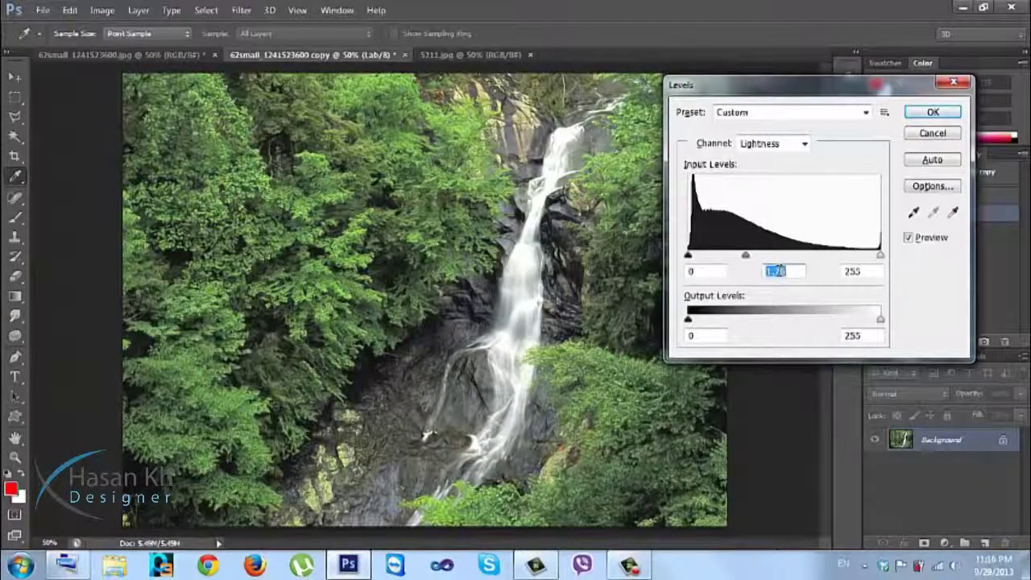
pyautogui.press('Return')
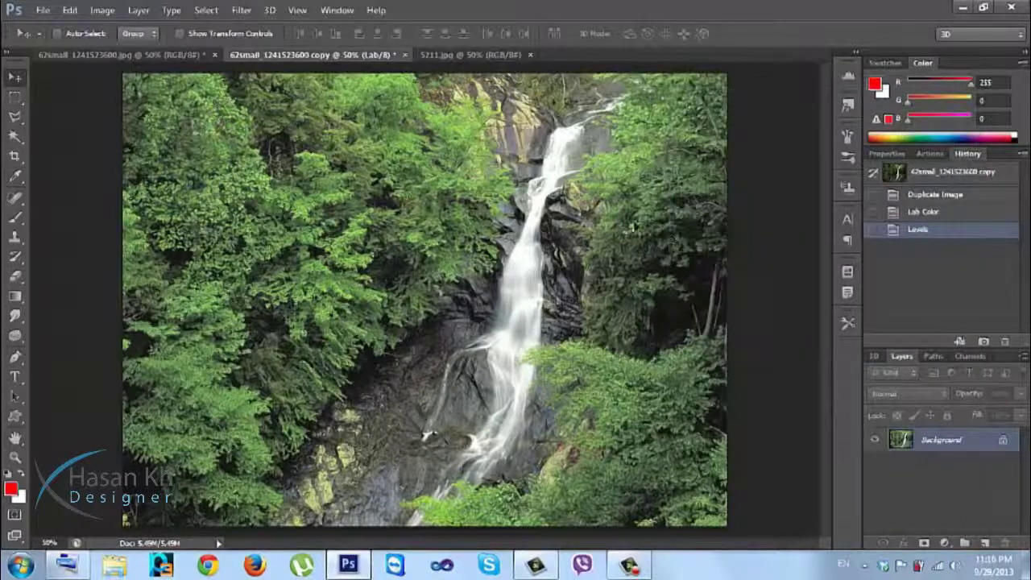
# Compare the Lab copy before and after its Levels adjustment, and compare it with the lightened RGB original.
pyautogui.hotkey('ctrl', 'z')
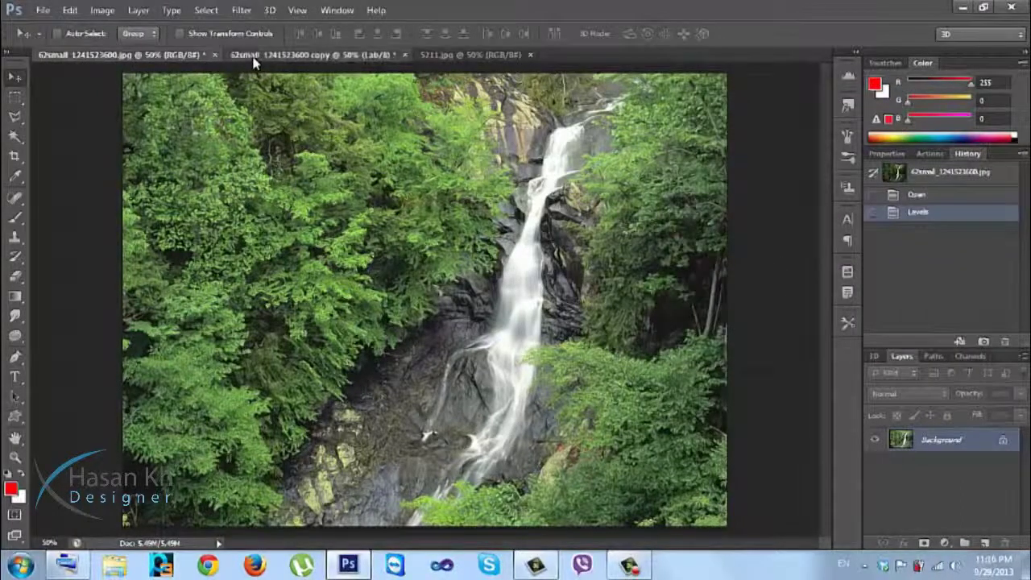
pyautogui.hotkey('ctrl', 'z')
pyautogui.hotkey('ctrl', 'z')
pyautogui.click(97, 54)
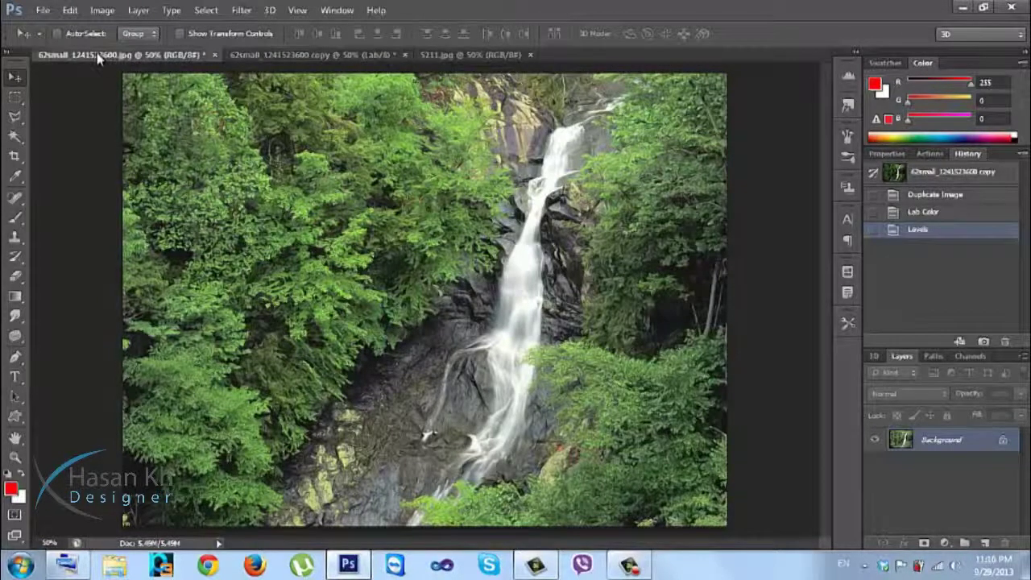
pyautogui.click(236, 55)
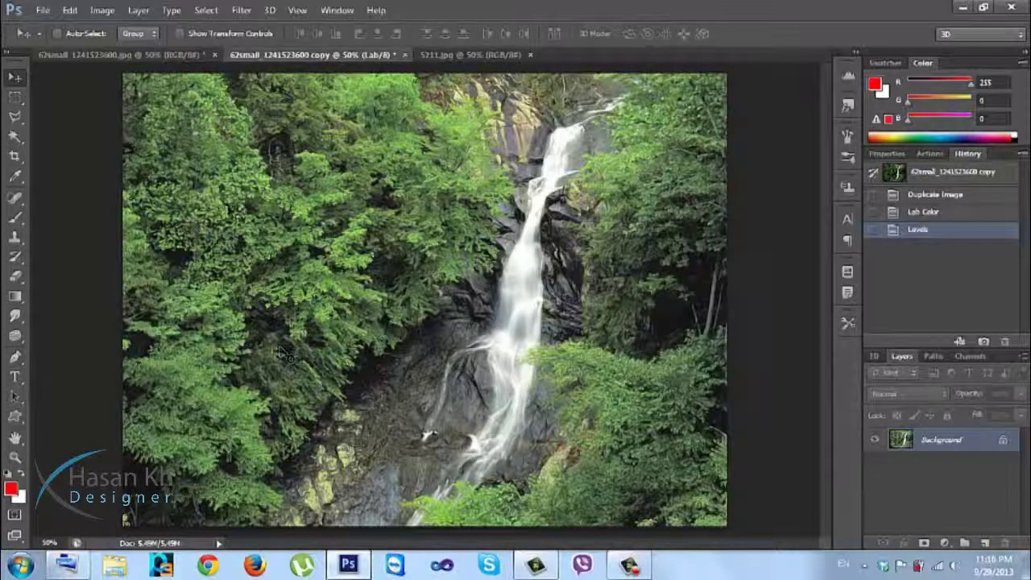
pyautogui.click(189, 58)
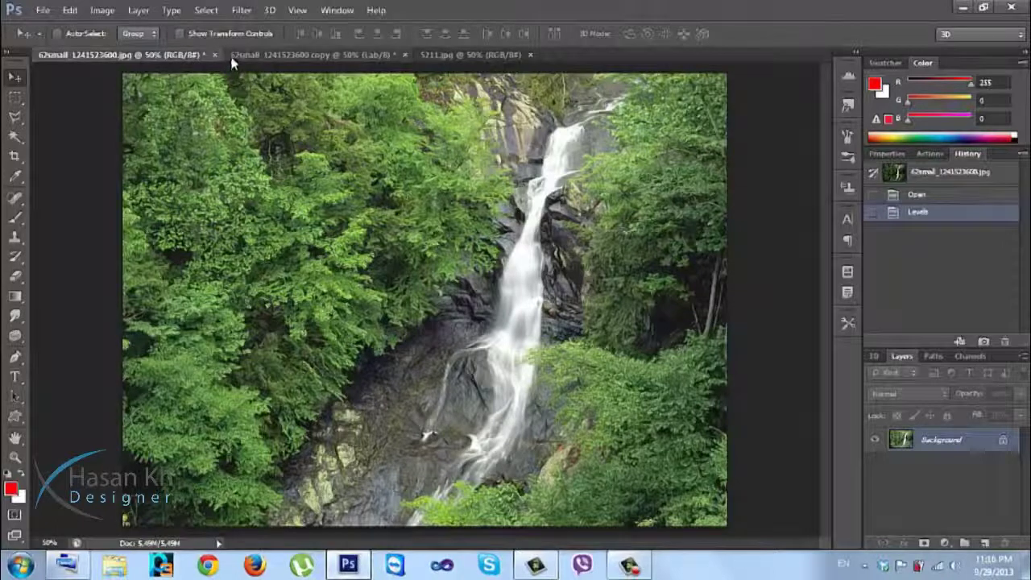
pyautogui.click(233, 56)
pyautogui.click(184, 56)
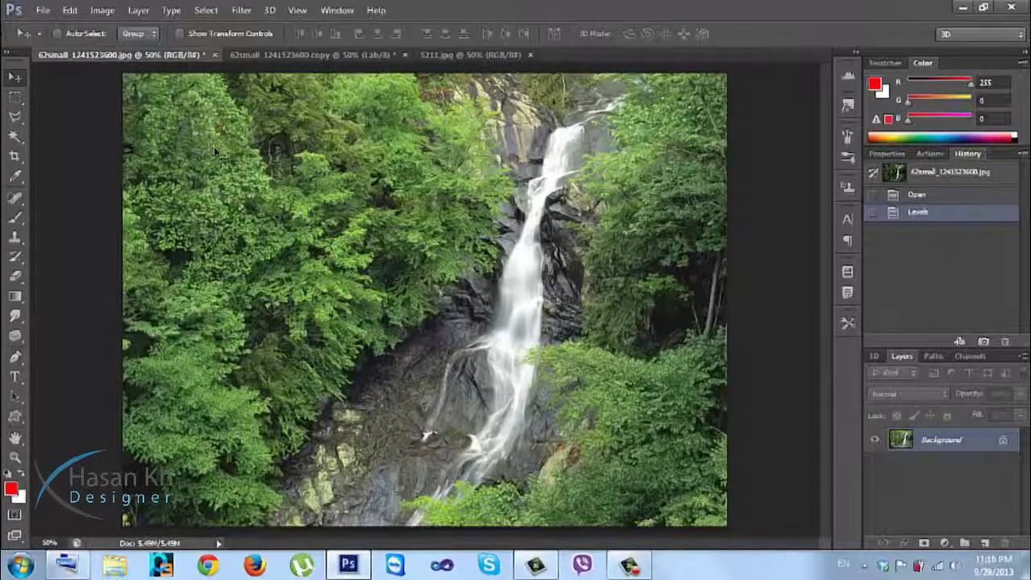
# Float the RGB original and the Lab copy as separate windows to compare them side by side, and dock both again.
pyautogui.moveTo(286, 55); pyautogui.dragTo(371, 103)
pyautogui.moveTo(202, 56); pyautogui.dragTo(203, 110)
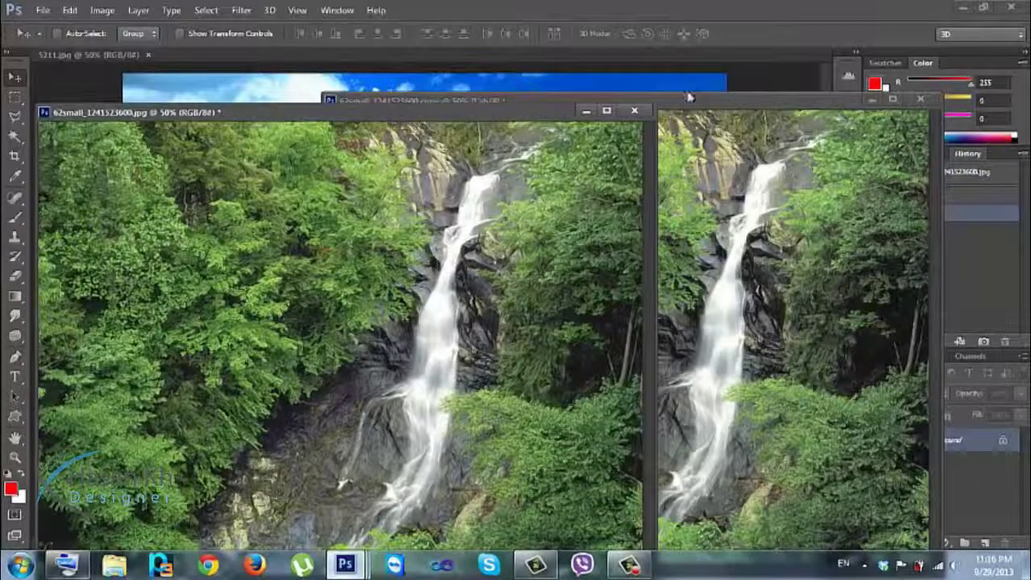
pyautogui.moveTo(523, 117); pyautogui.dragTo(522, 52)
pyautogui.moveTo(571, 109); pyautogui.dragTo(529, 62)
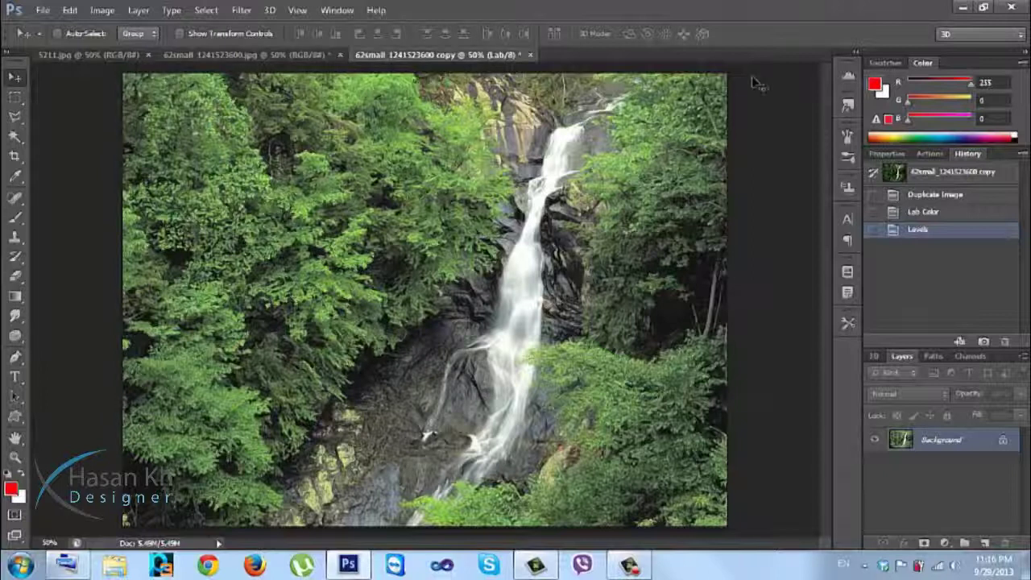
# Switch the workspace to Essentials.
pyautogui.click(1019, 33)
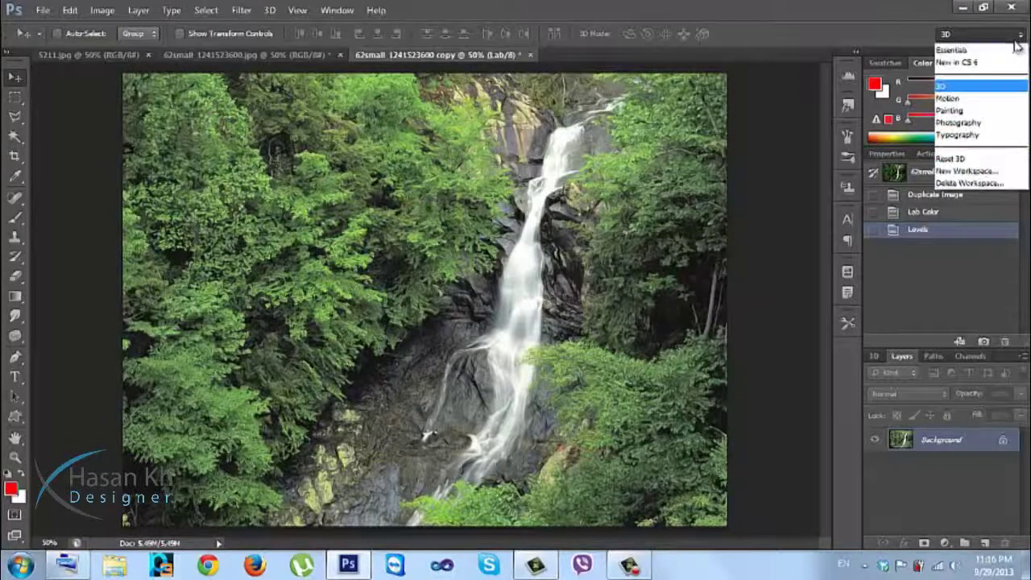
pyautogui.click(972, 52)
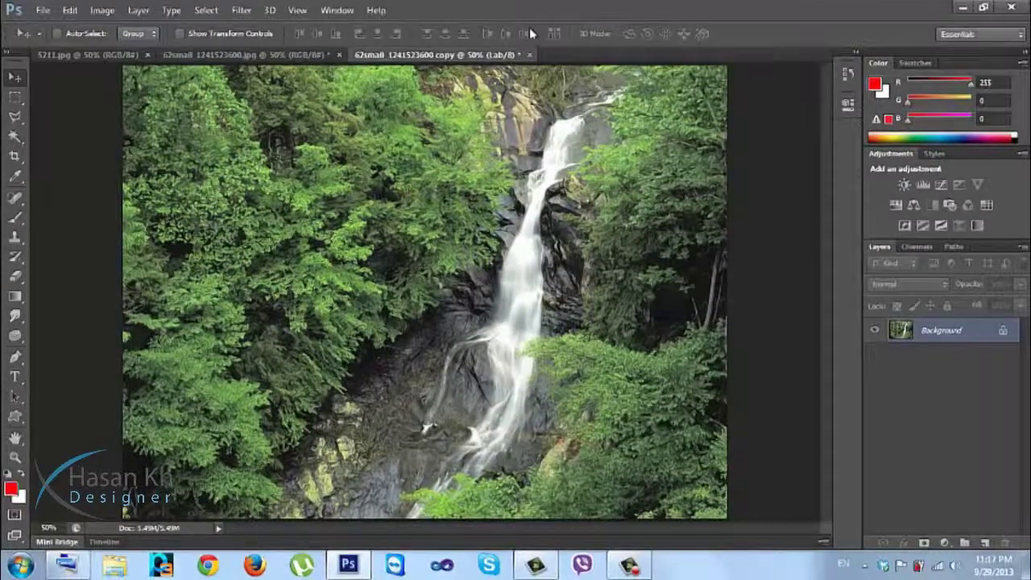
# Examine the available View commands, and expand and collapse the Properties and History displays.
pyautogui.click(298, 11)
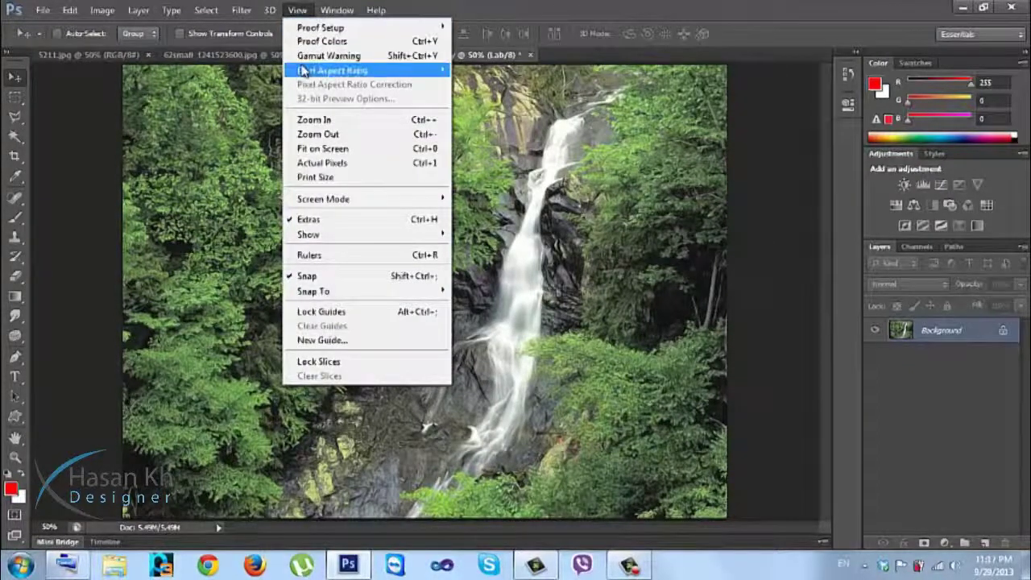
pyautogui.moveTo(304, 71)
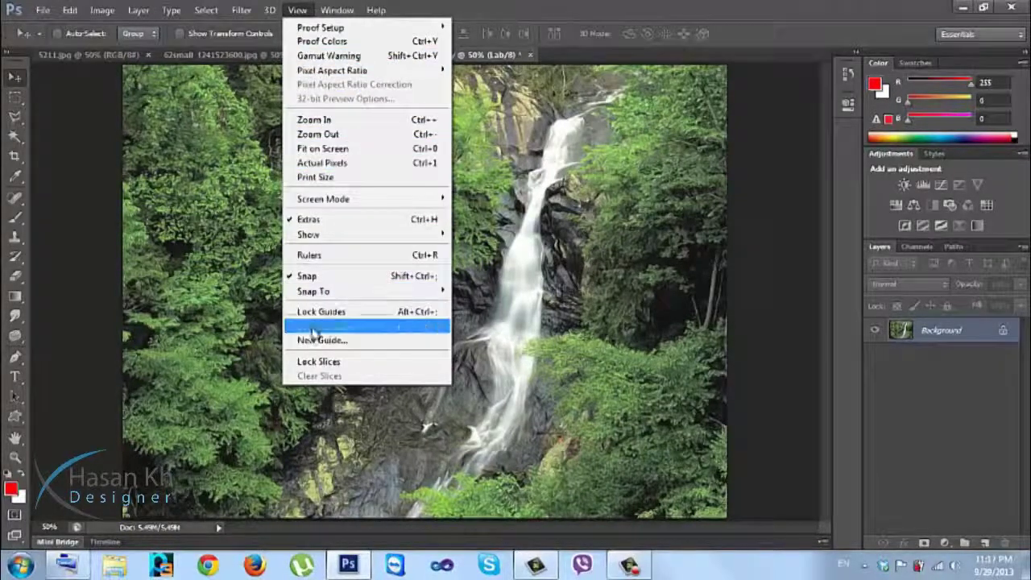
pyautogui.moveTo(248, 13)
pyautogui.click(444, 26)
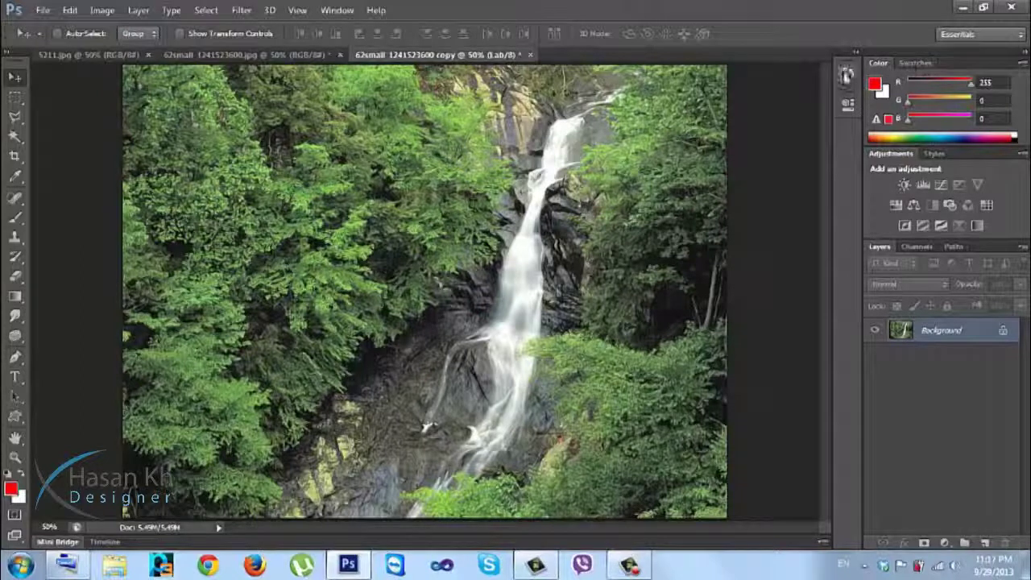
pyautogui.click(848, 105)
pyautogui.click(848, 105)
pyautogui.click(847, 74)
pyautogui.click(847, 74)
# Check the available workspace layouts, and compare the lightened RGB waterfall original with the Lab copy several times.
pyautogui.click(967, 35)
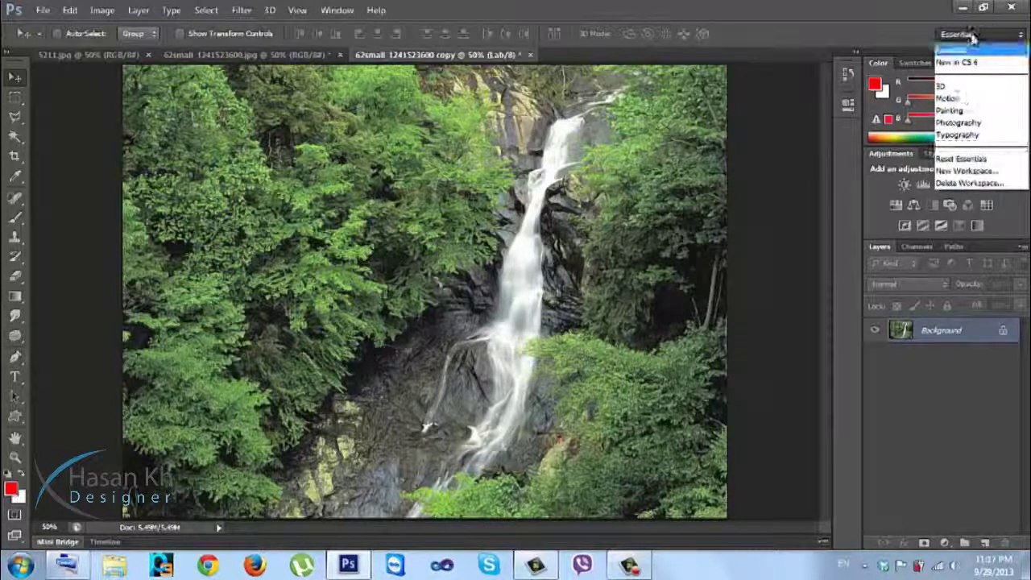
pyautogui.click(908, 44)
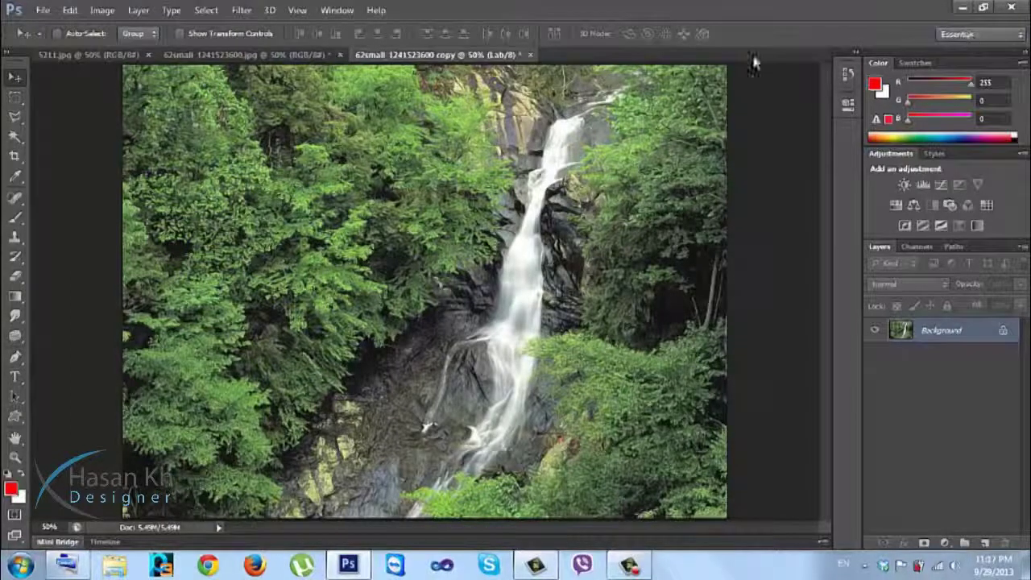
pyautogui.click(228, 58)
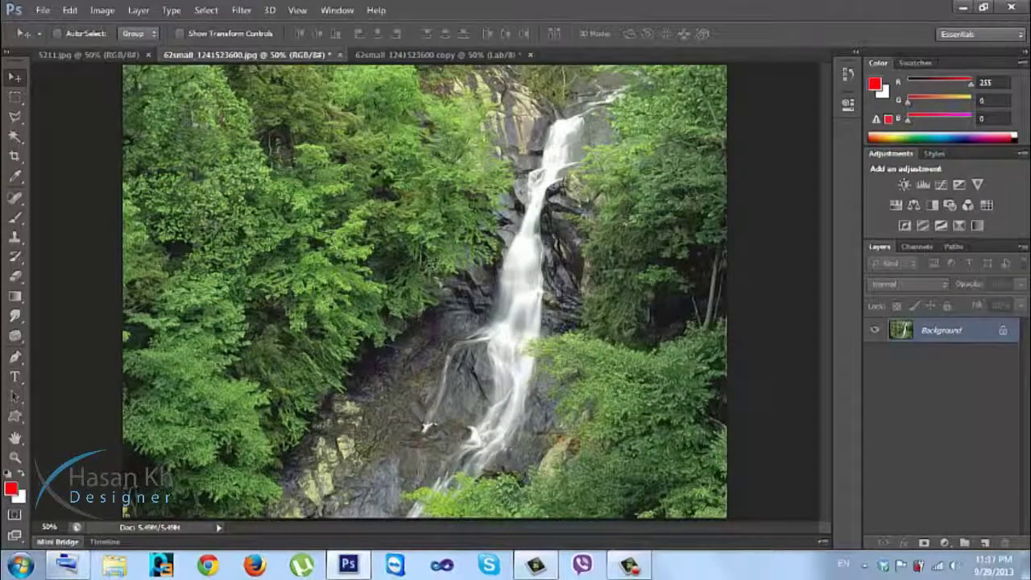
pyautogui.click(448, 56)
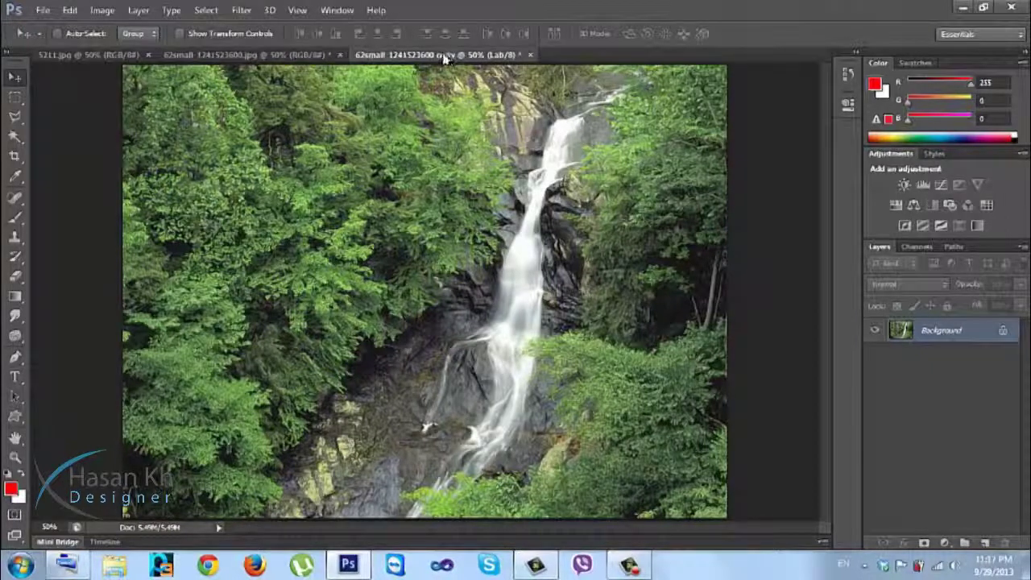
pyautogui.click(312, 53)
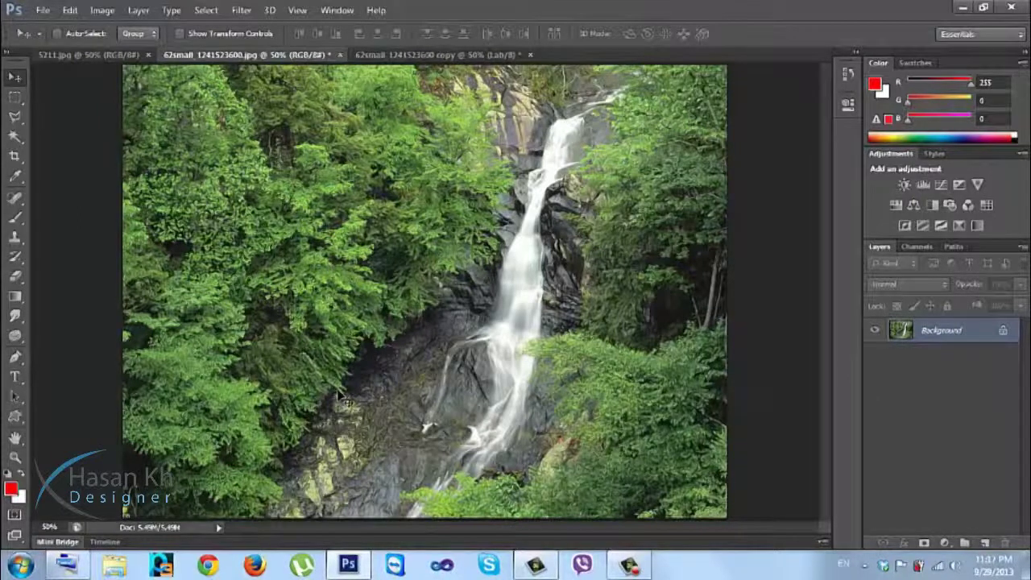
pyautogui.click(409, 55)
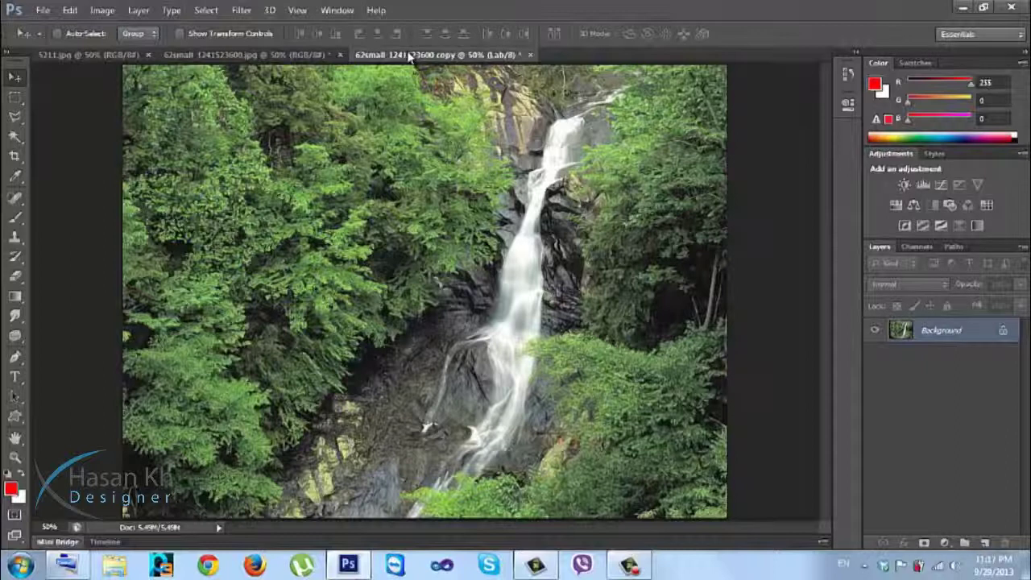
pyautogui.click(324, 54)
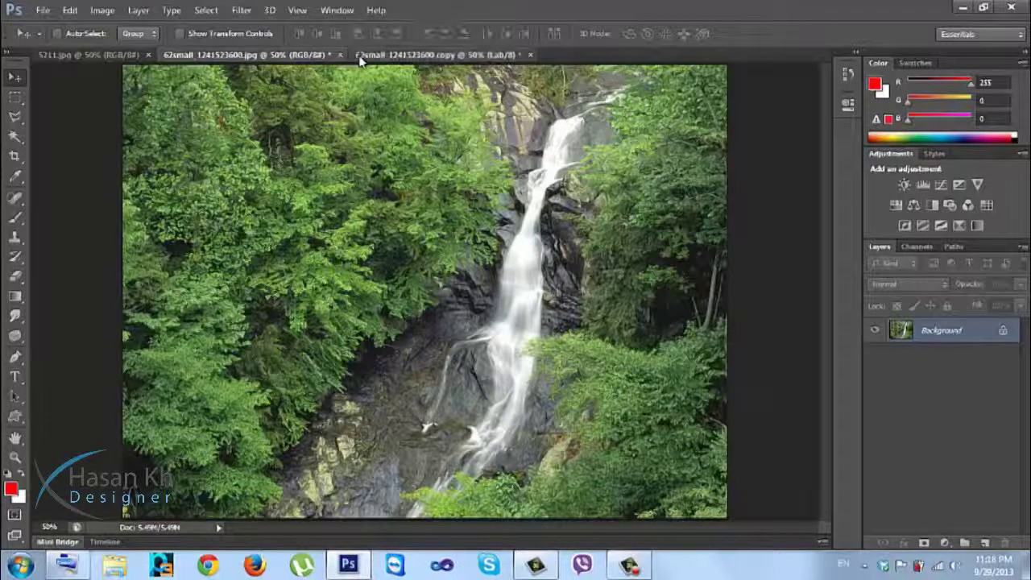
# Convert the Lab copy of the waterfall photo back to RGB Color mode.
pyautogui.click(103, 9)
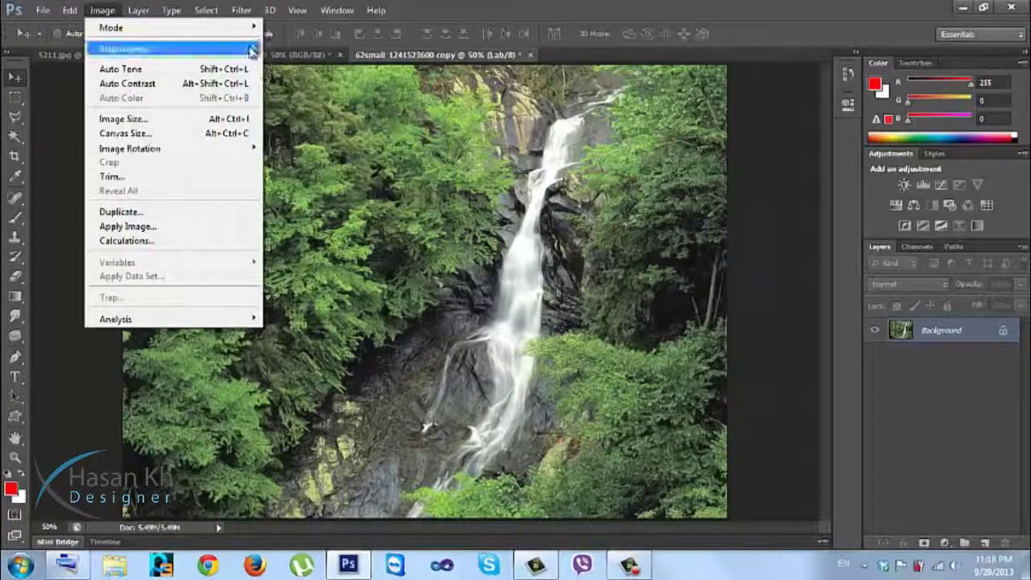
pyautogui.moveTo(249, 50)
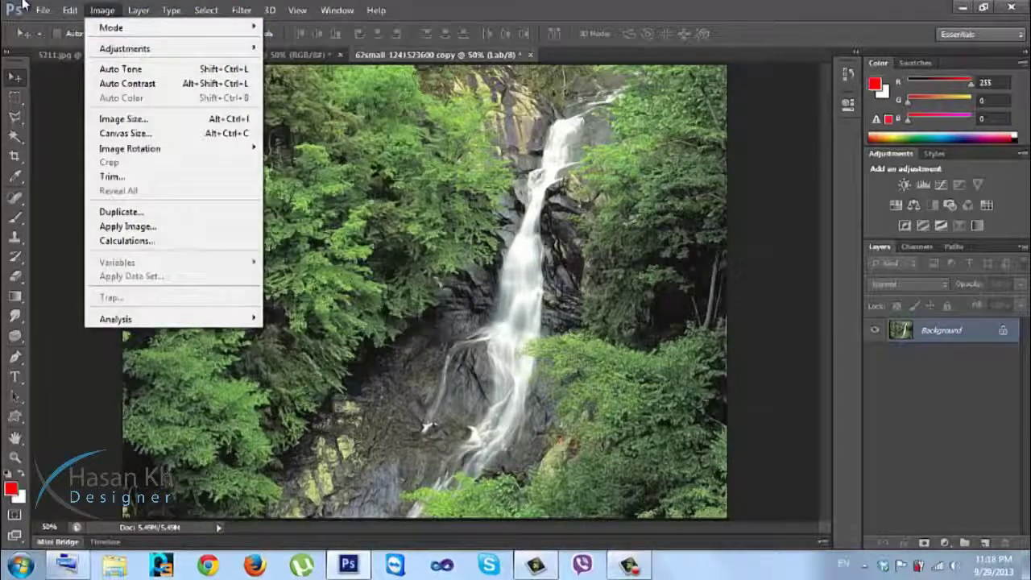
pyautogui.moveTo(127, 28)
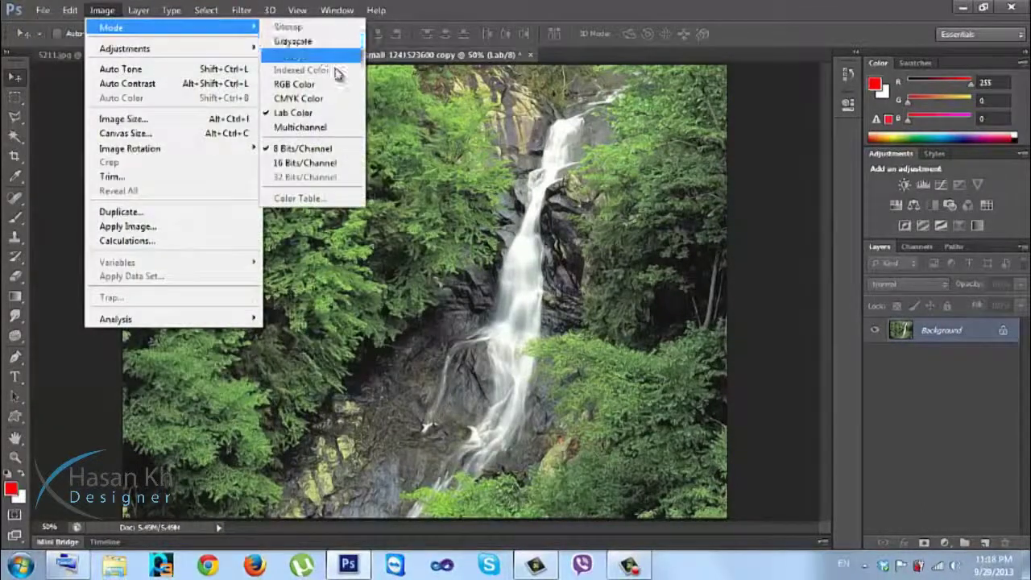
pyautogui.click(318, 81)
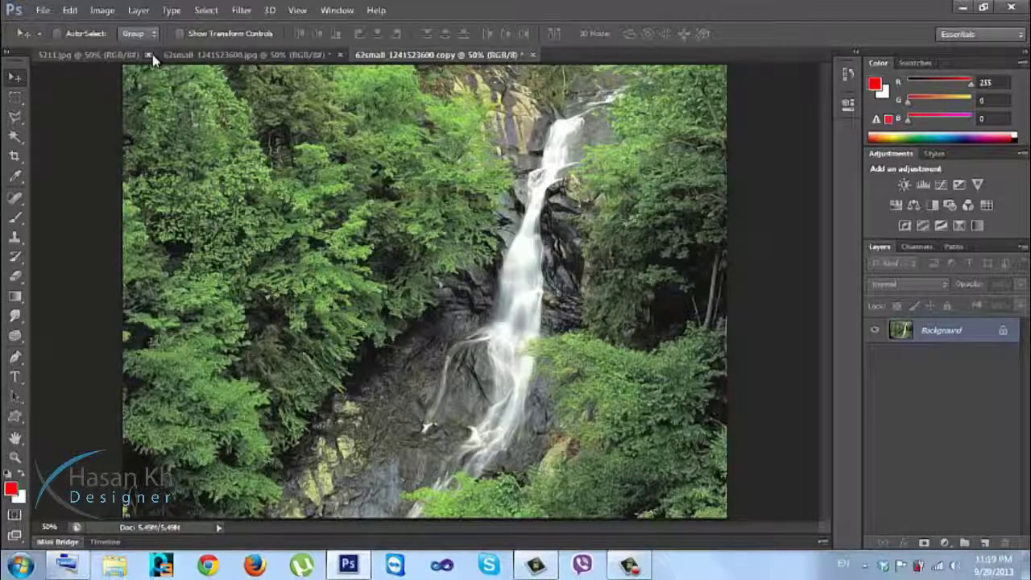
# Close the waterfall copy and the waterfall original without saving their changes.
pyautogui.click(532, 54)
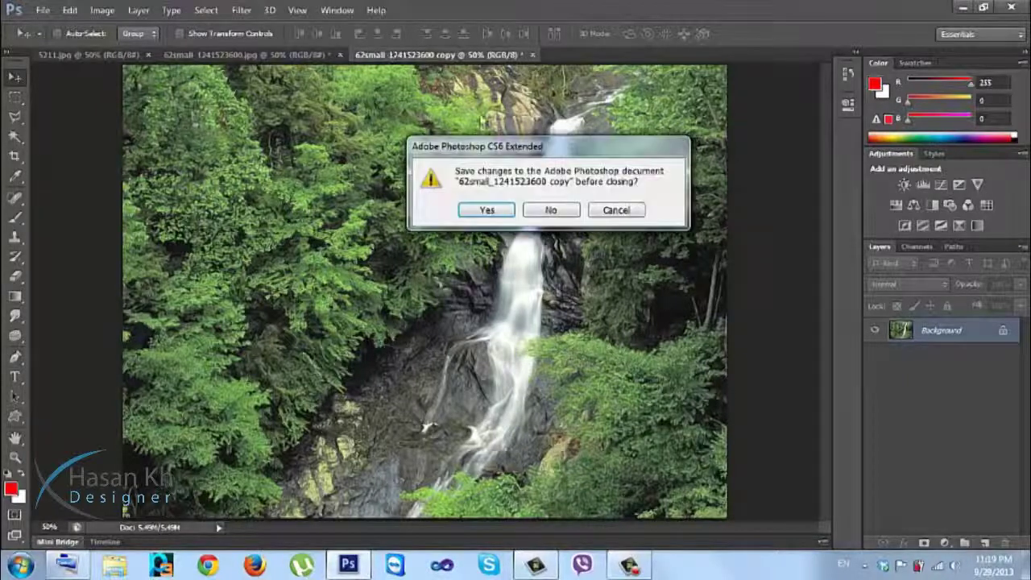
pyautogui.click(550, 210)
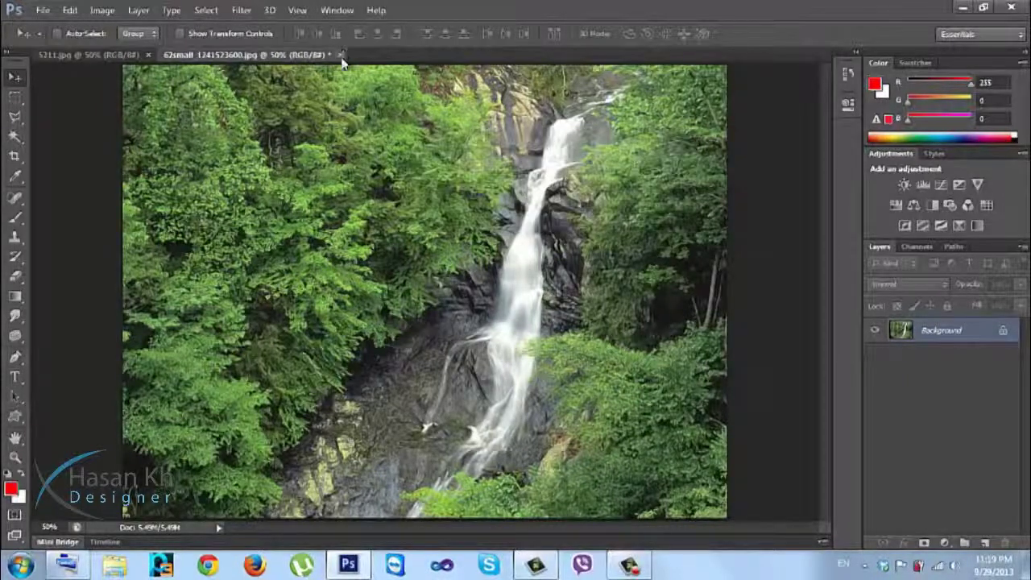
pyautogui.click(341, 55)
pyautogui.click(548, 209)
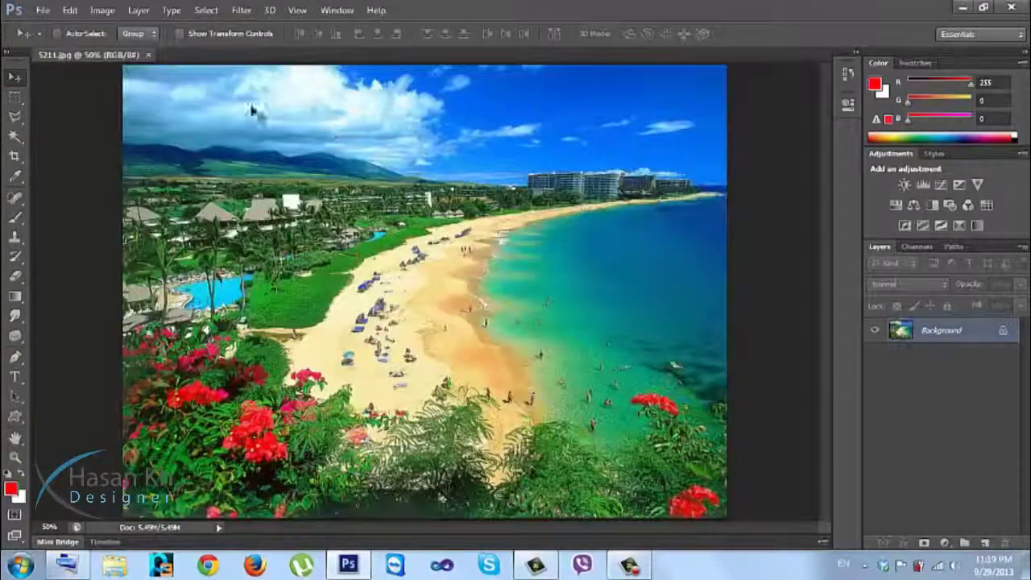
# Convert the beach photo 5211.jpg to Lab Color mode.
pyautogui.click(102, 10)
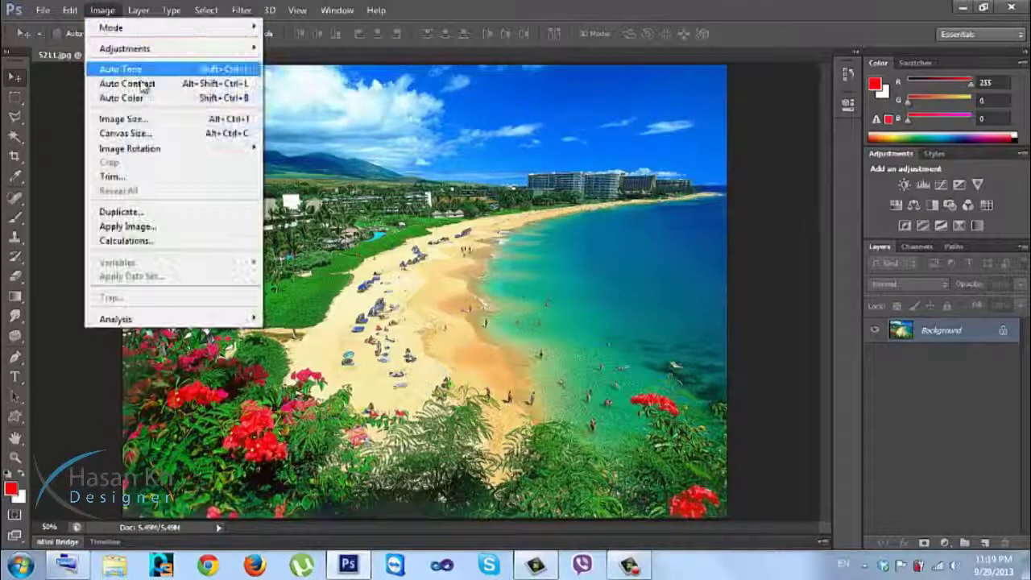
pyautogui.moveTo(148, 29)
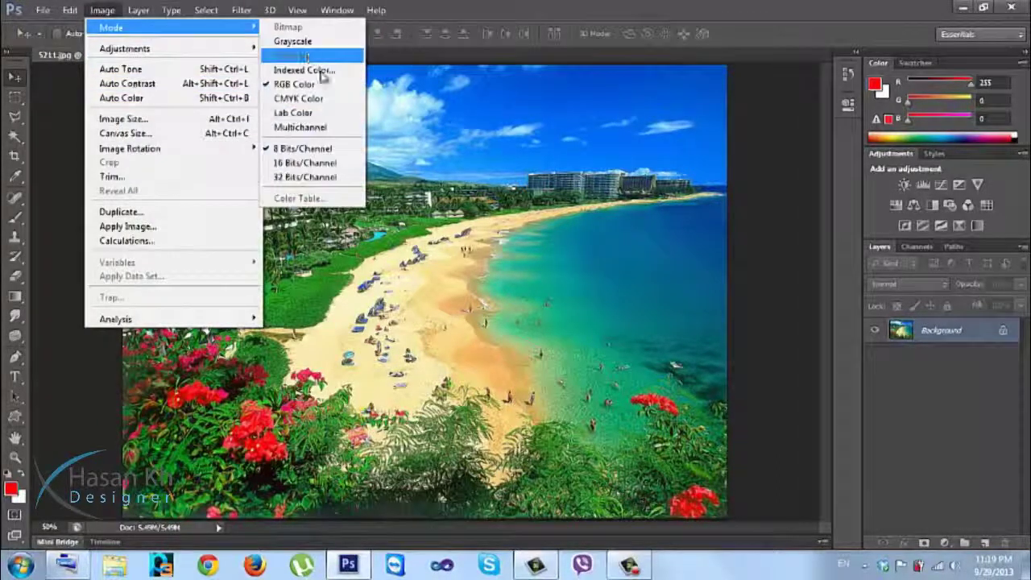
pyautogui.click(318, 112)
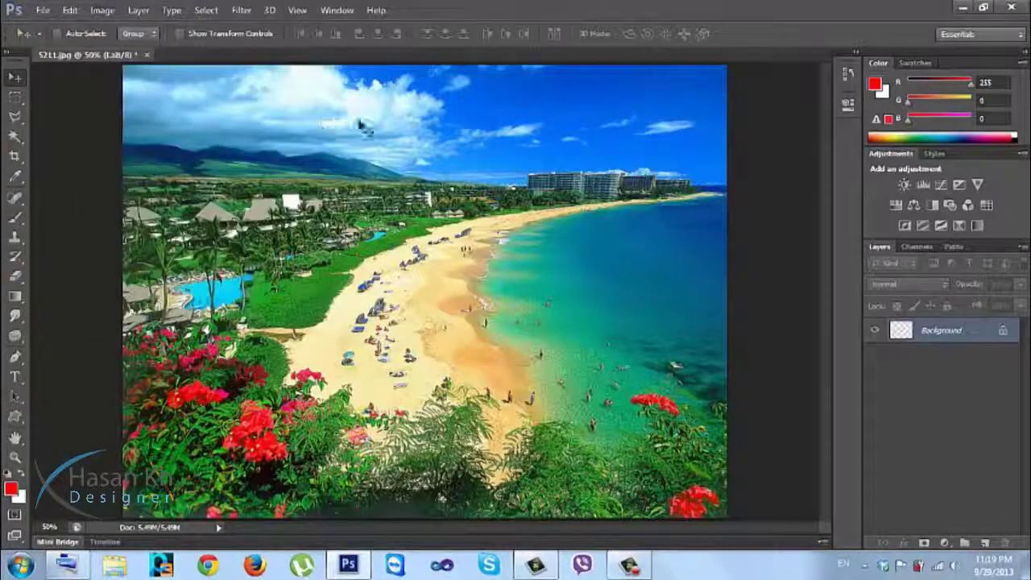
# Darken the beach photo with Levels by setting the Lightness channel's midtone input to about 0.71.
pyautogui.hotkey('ctrl', 'l')
pyautogui.moveTo(784, 256); pyautogui.dragTo(807, 259)
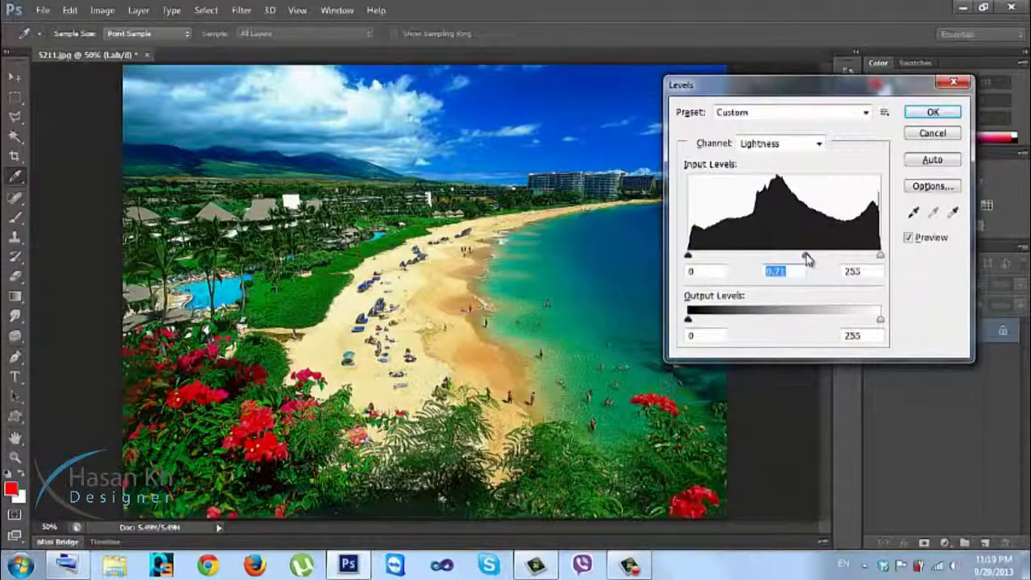
pyautogui.click(931, 112)
pyautogui.press('v')
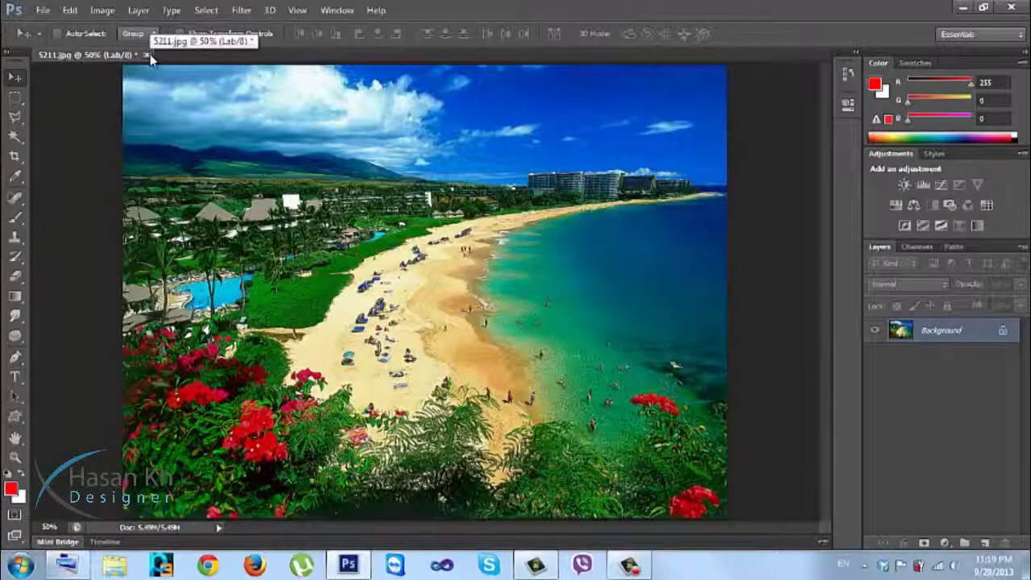
# Close the beach photo without saving its changes, and minimize the program to show the desktop.
pyautogui.click(149, 55)
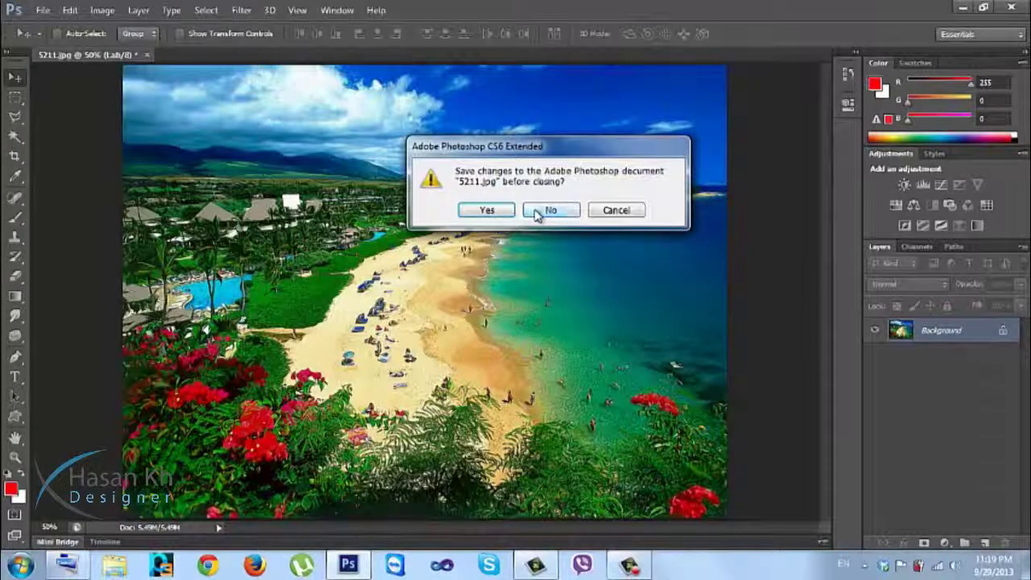
pyautogui.click(540, 213)
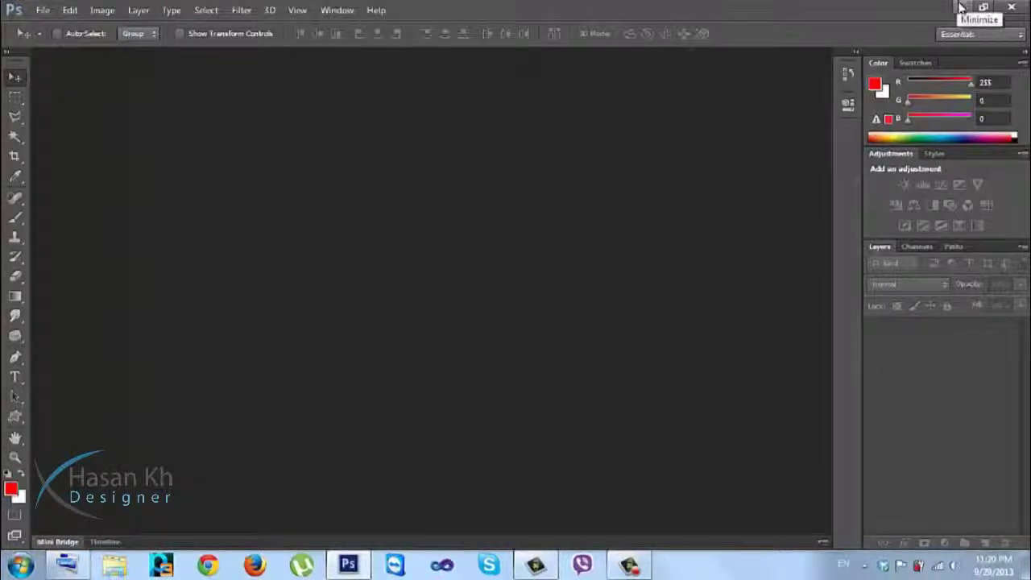
pyautogui.click(962, 10)
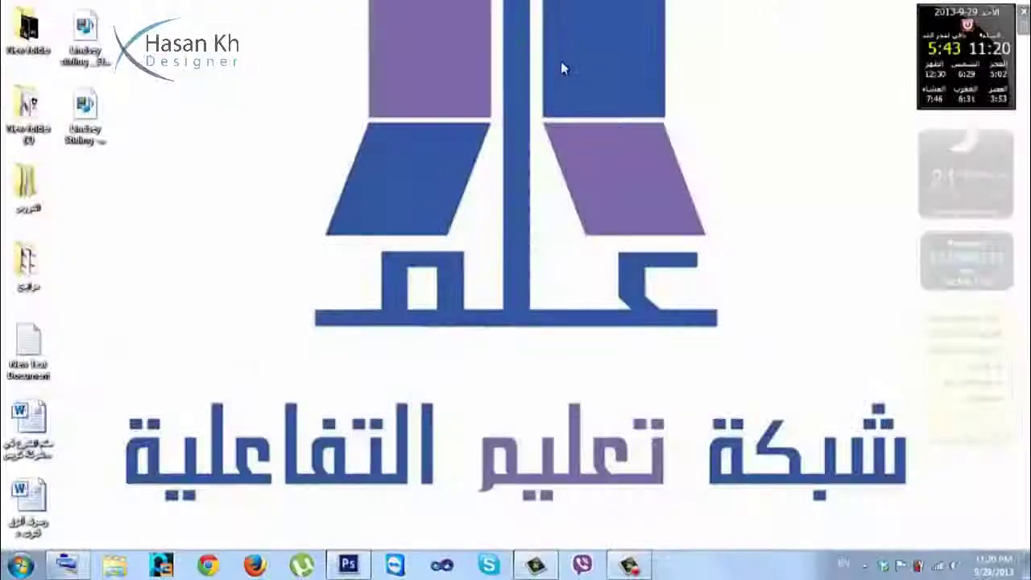